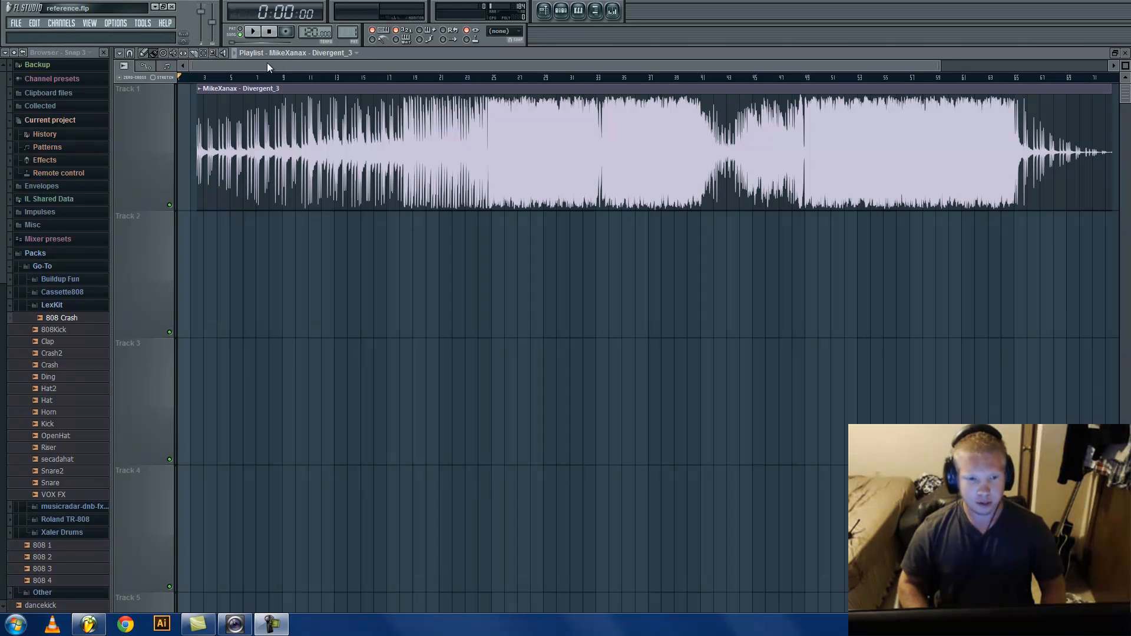
- Play the Divergent reference track from bar 3 and adjust the master volume
drag(267, 62, 259, 64)
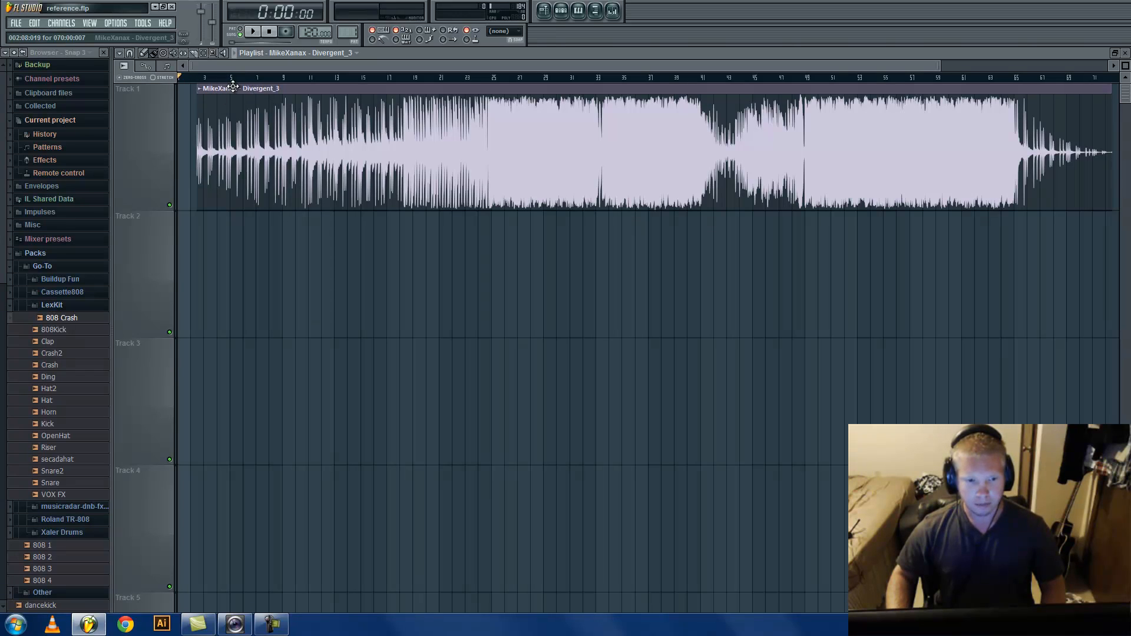
click(204, 77)
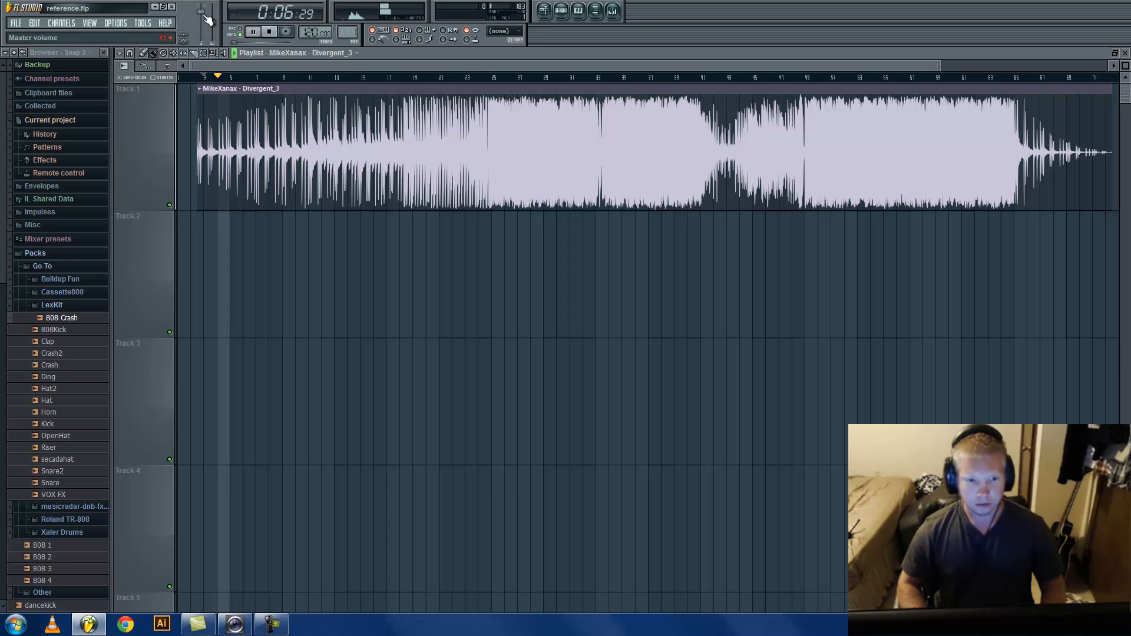
drag(202, 12, 188, 51)
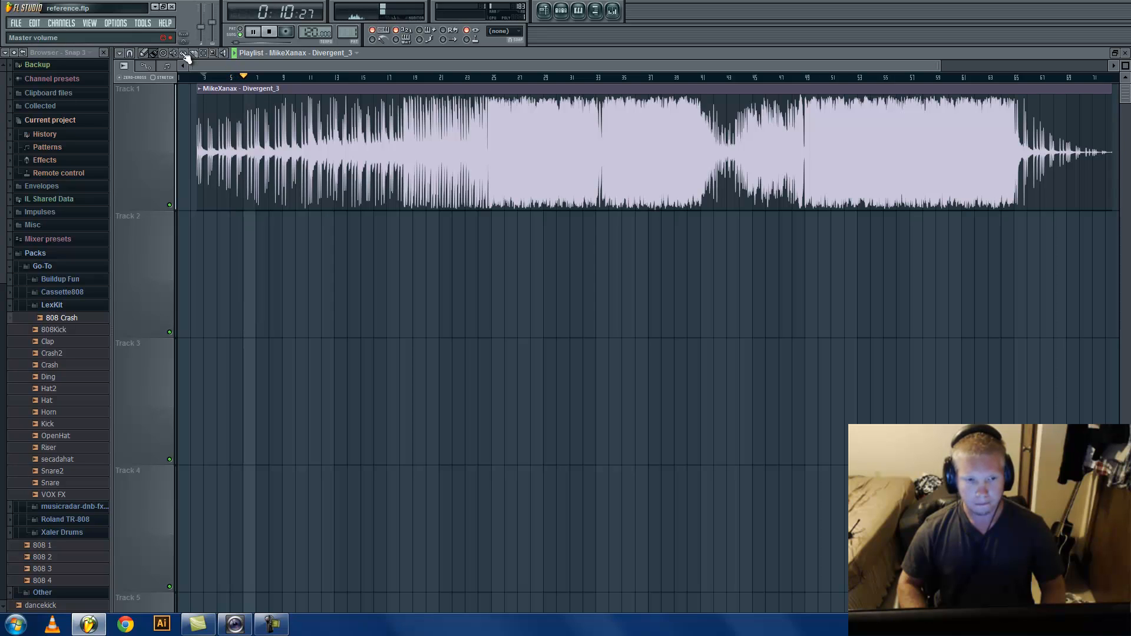
right_click(201, 27)
click(220, 34)
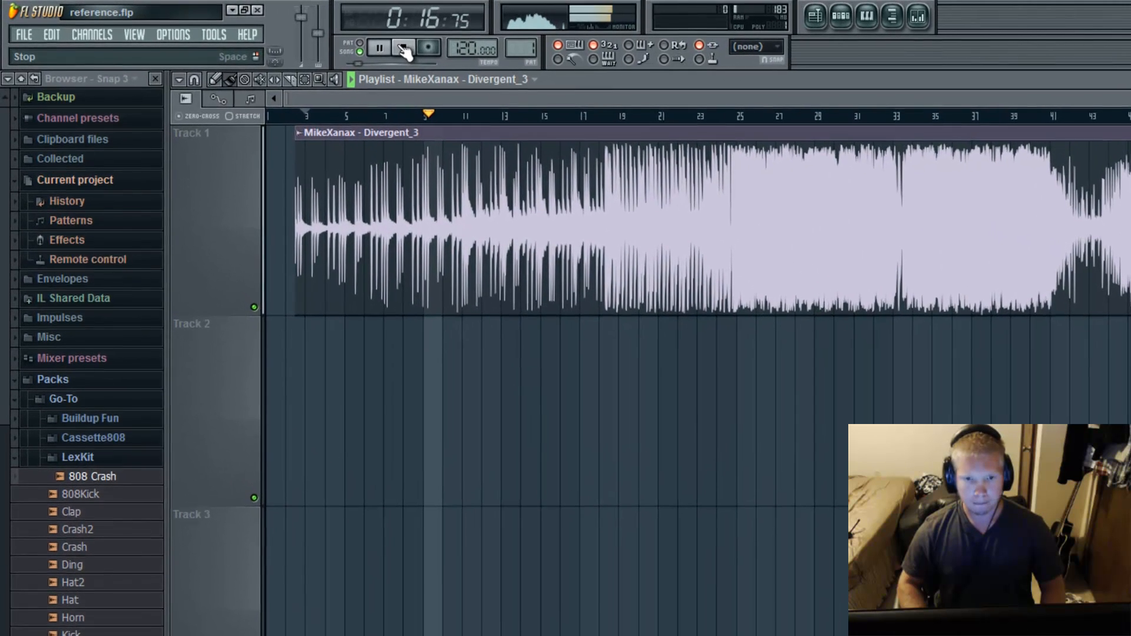
- Check the master level in the mixer, and play the reference track's drop from bar 25
click(917, 18)
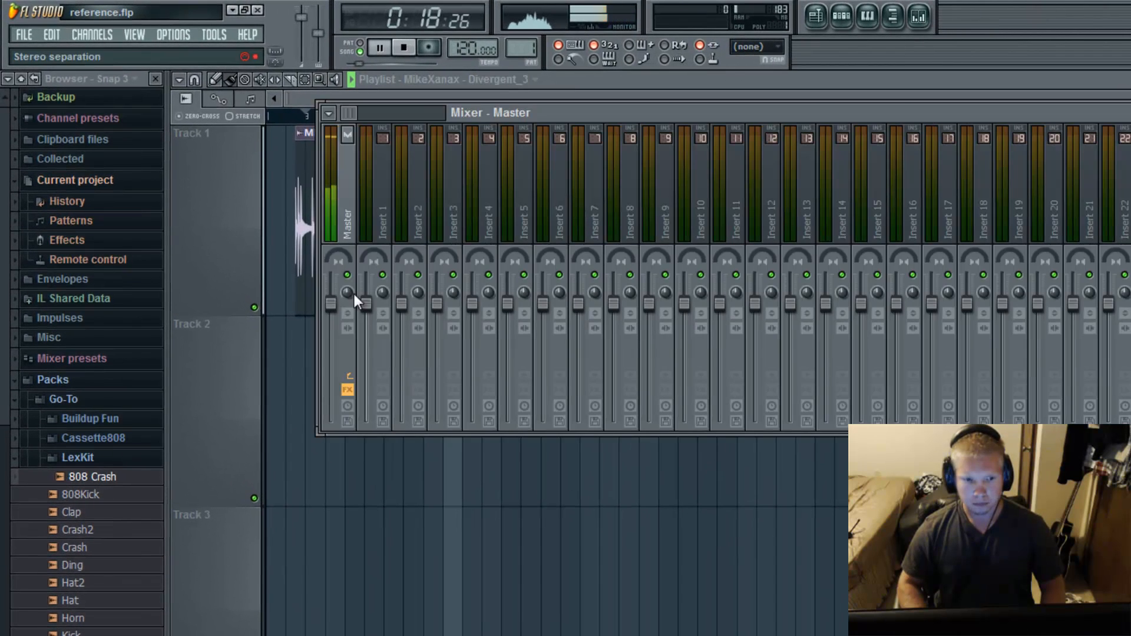
drag(500, 113, 464, 300)
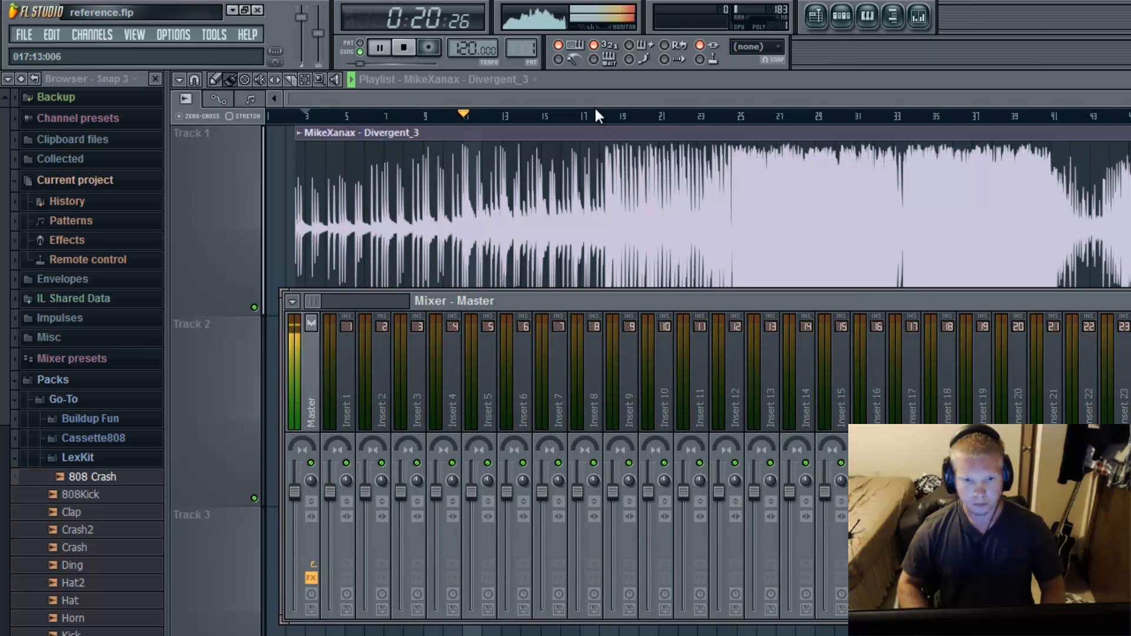
click(639, 114)
key(space)
click(738, 118)
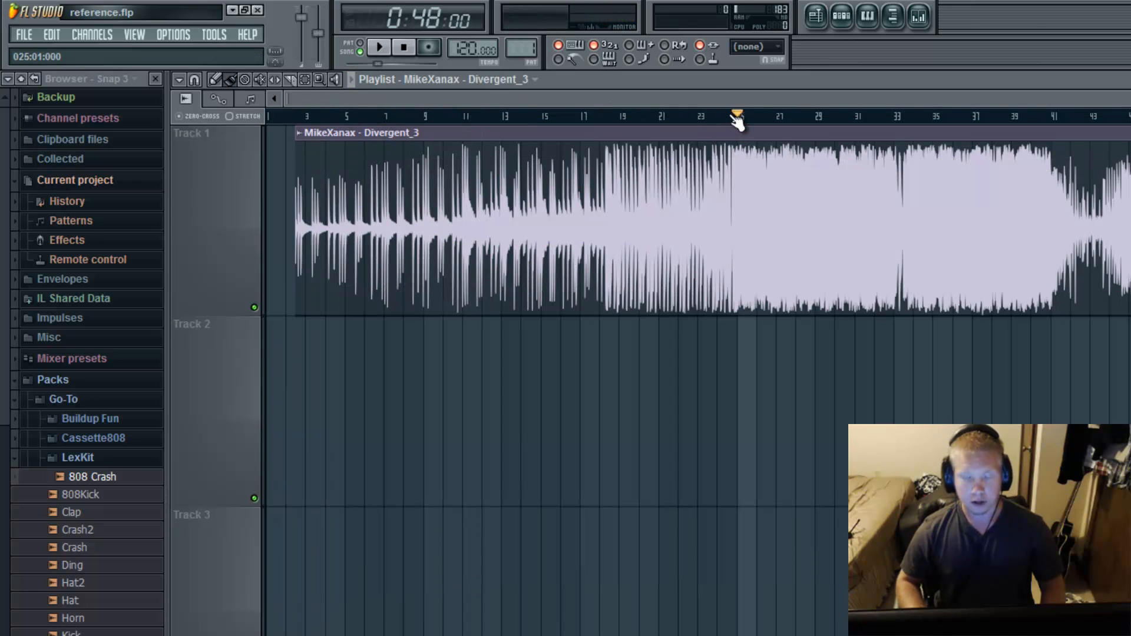
key(space)
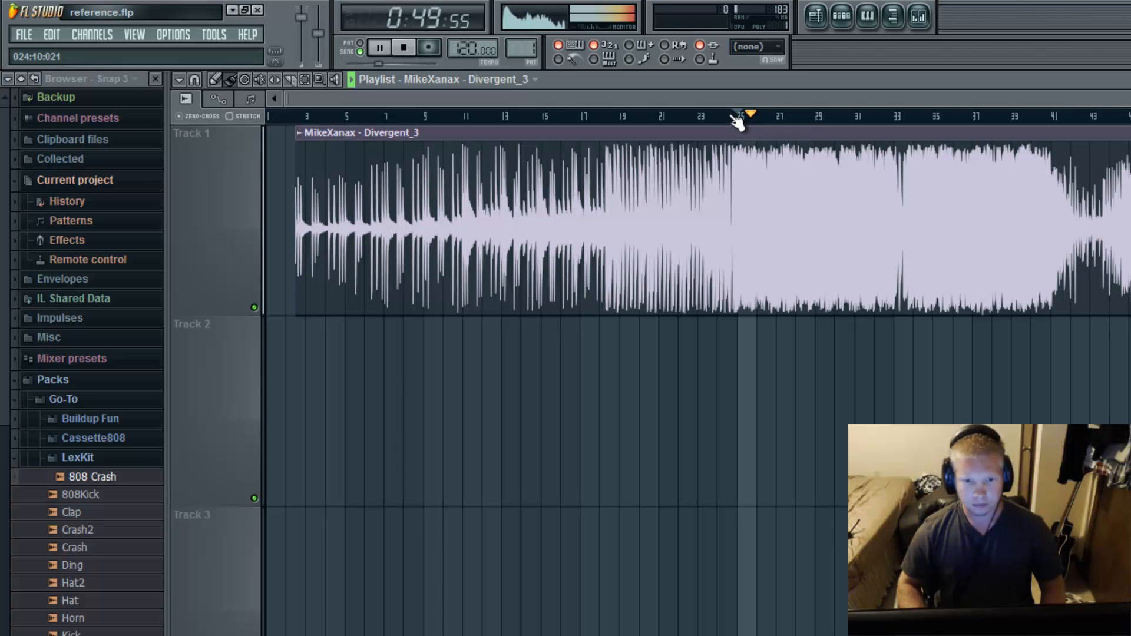
click(405, 49)
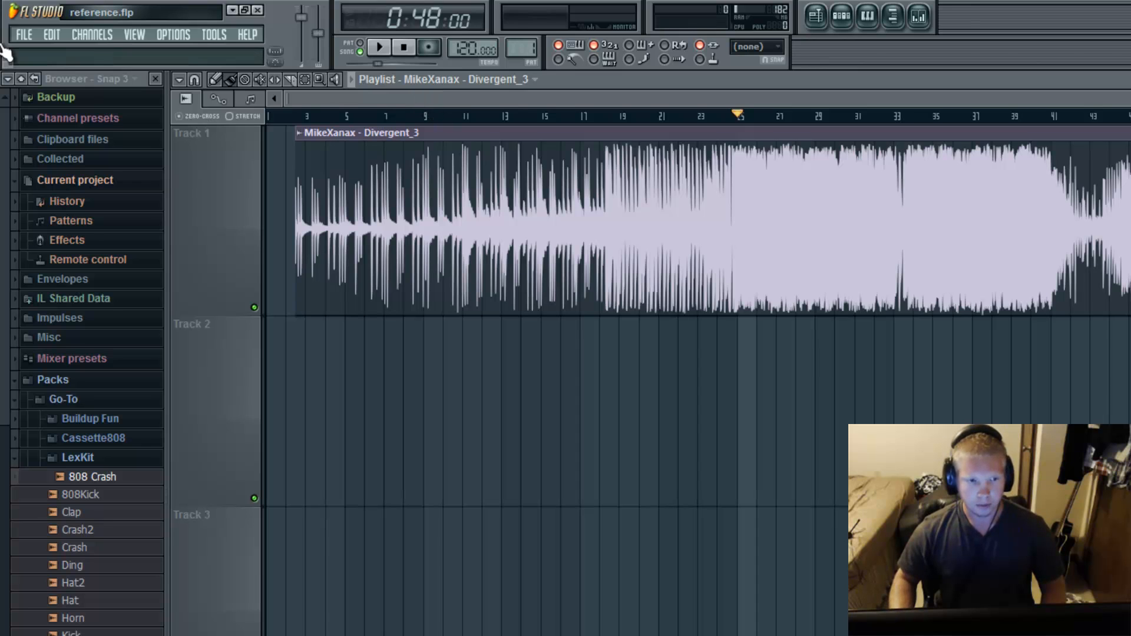
- Open the recent project Xanax Remake.flp without saving the changes to reference.flp
click(23, 34)
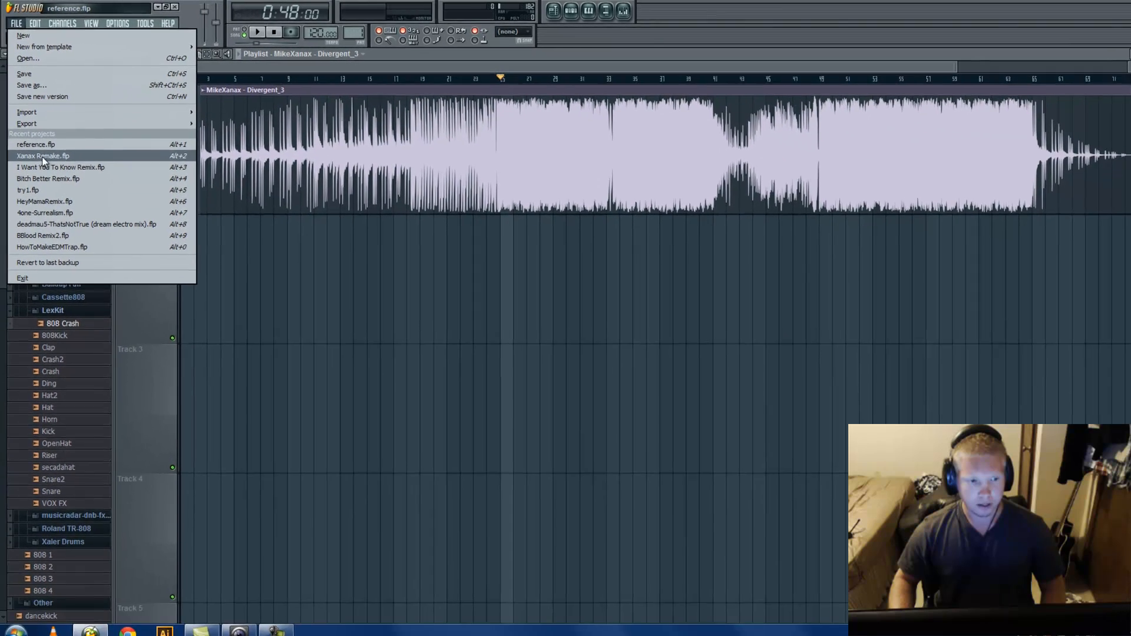
click(57, 155)
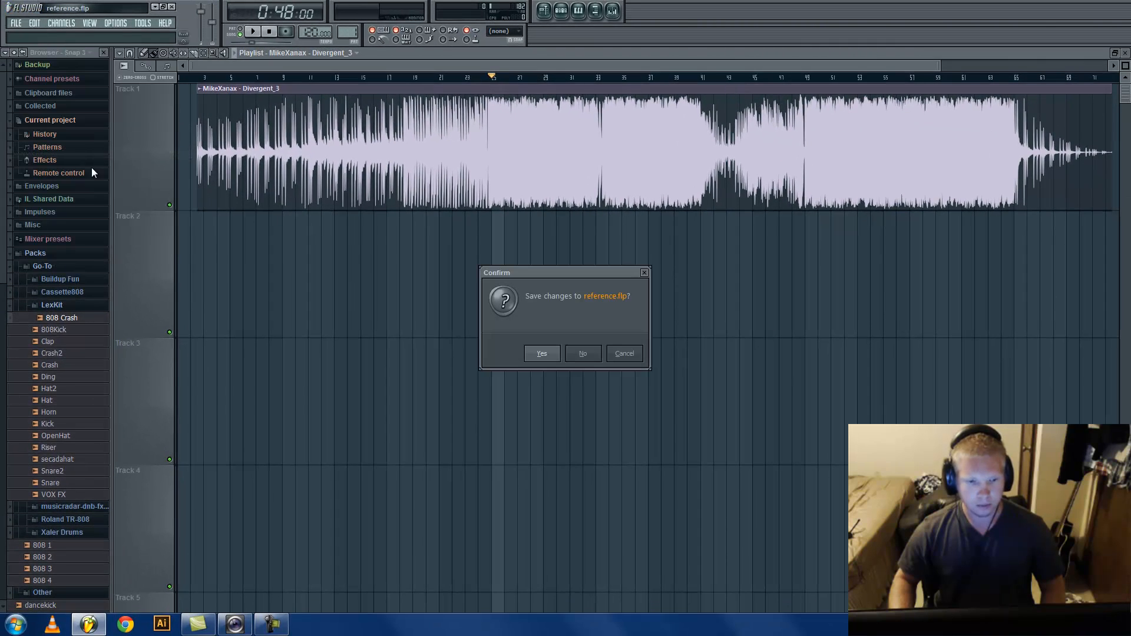
click(585, 354)
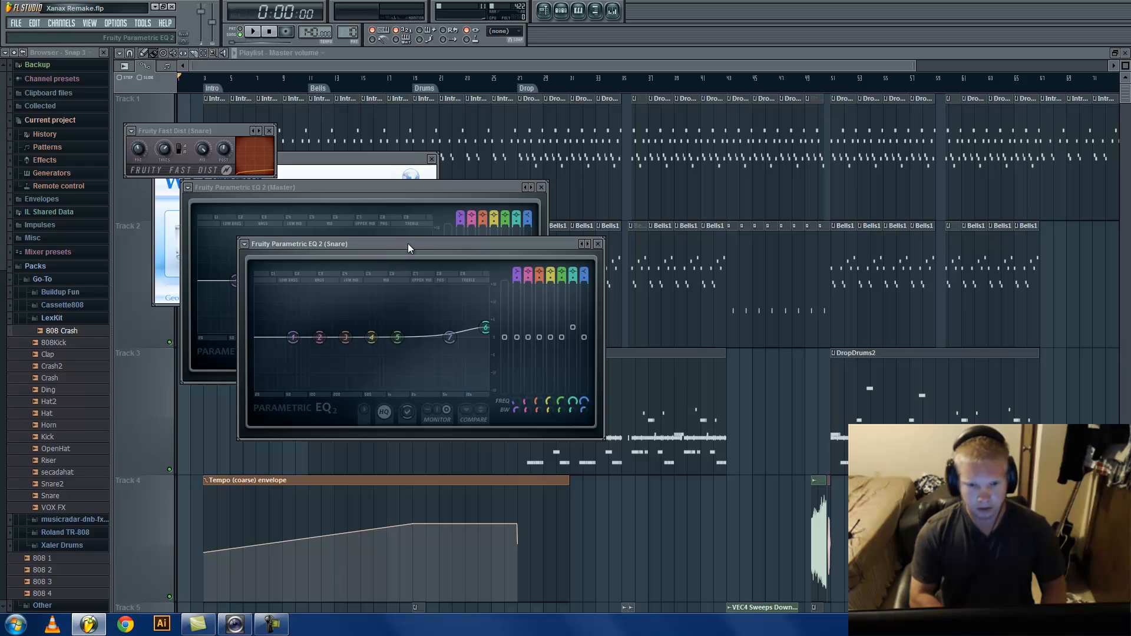
- Close the open plugin windows, mixer and step sequencer, and display the remake's full arrangement in the playlist
click(1126, 54)
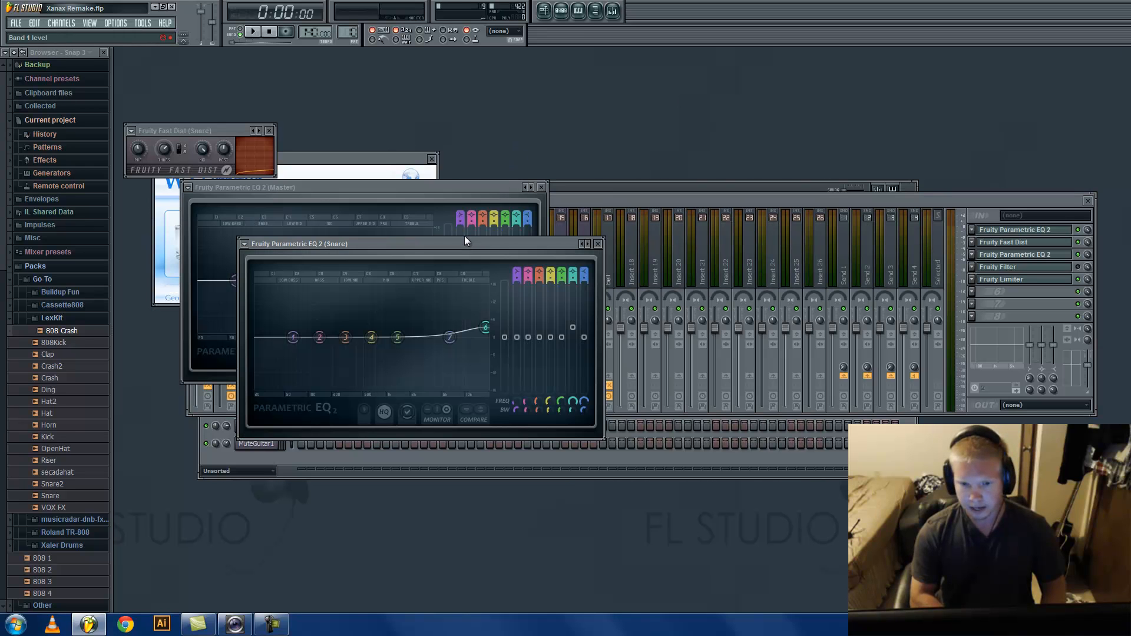
key(Escape)
key(Escape)
key(Escape)
key(Escape)
key(Escape)
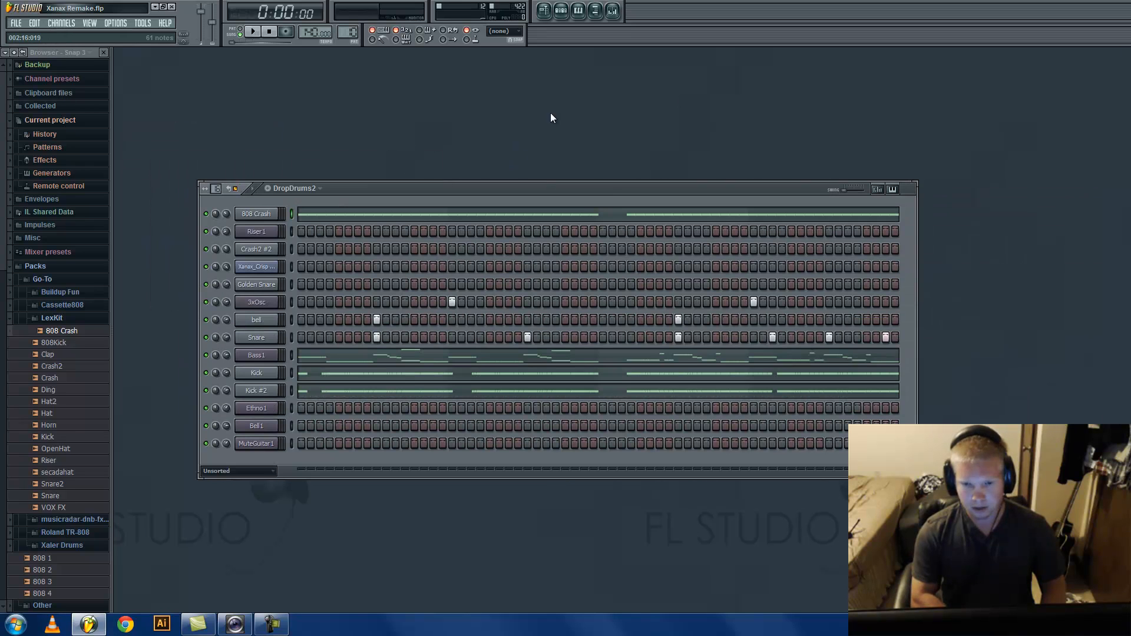
click(560, 10)
click(545, 11)
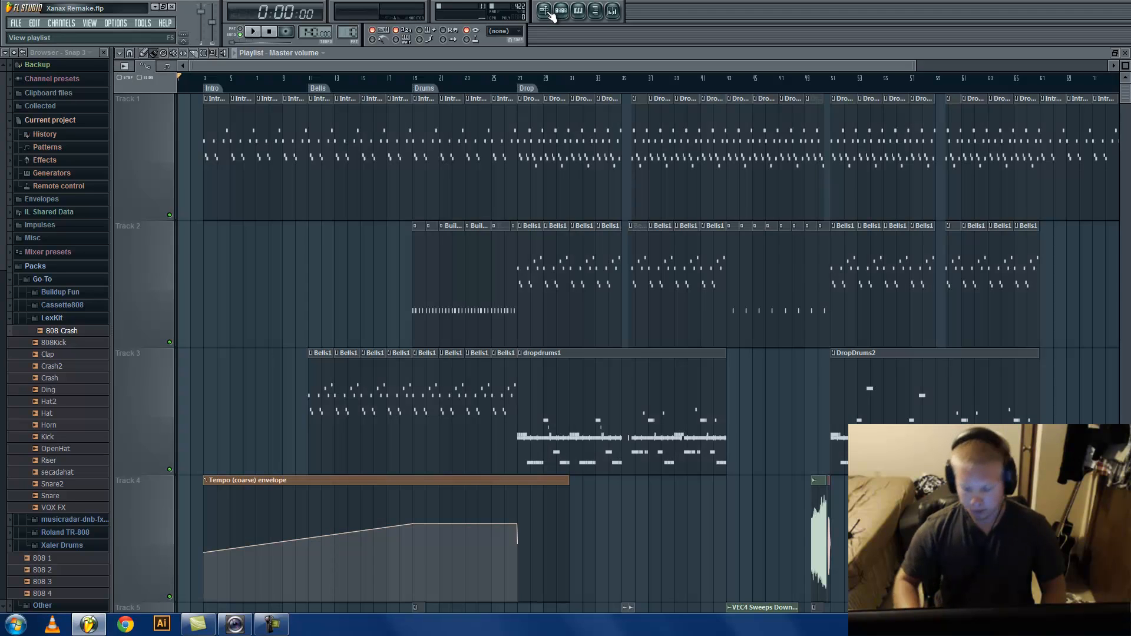
key(shift+4)
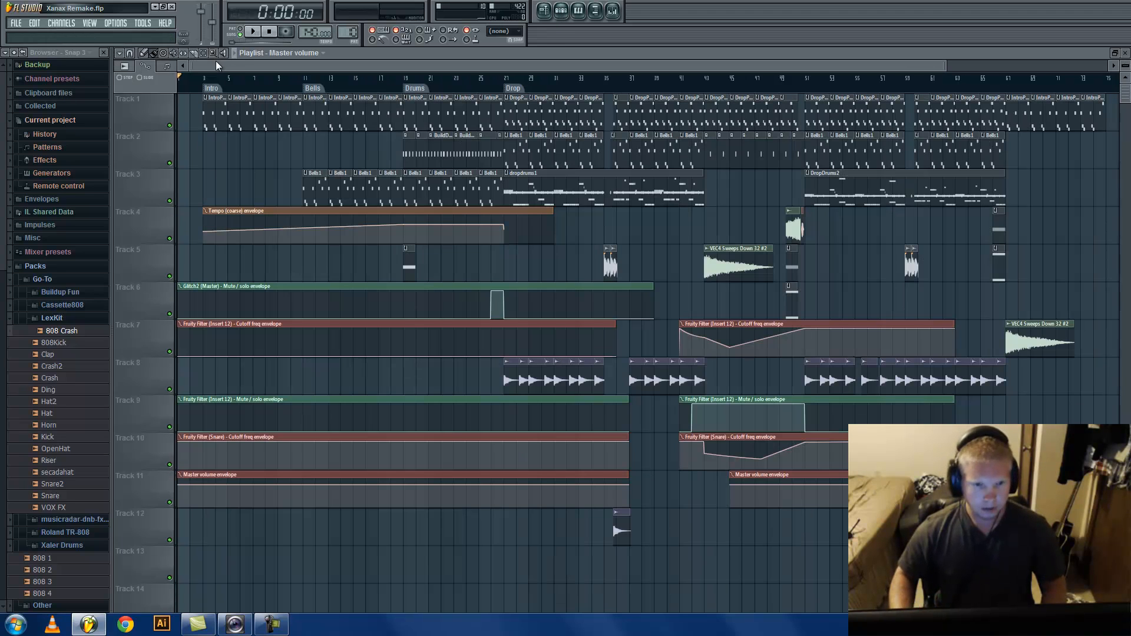
- Play the remake from the Bells and Drop markers, and view the Master track in the mixer
click(206, 78)
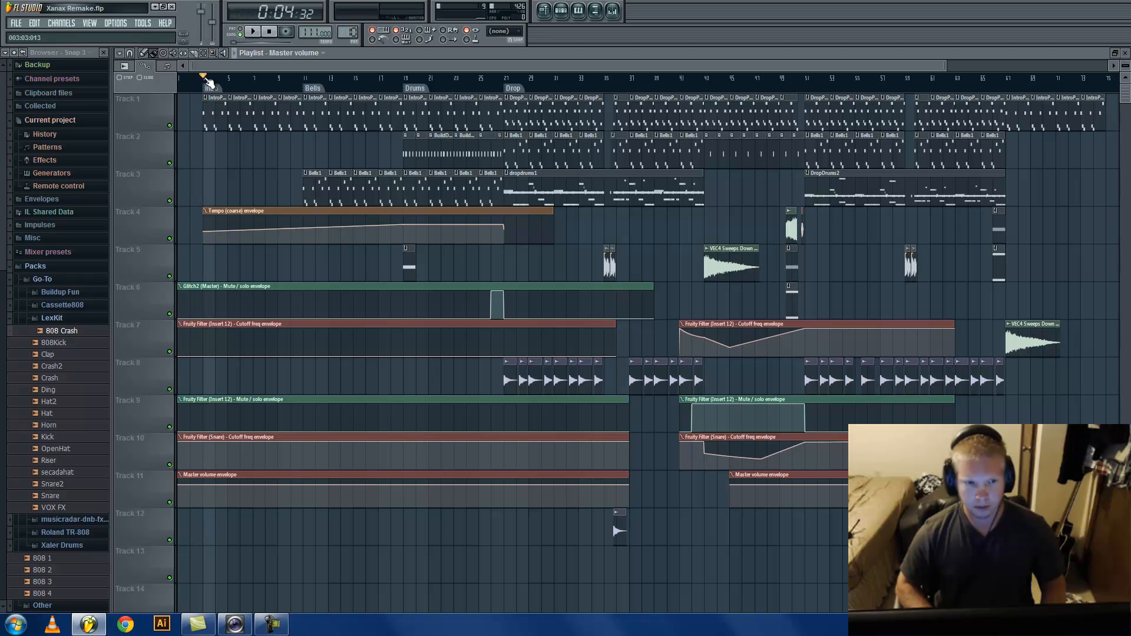
click(313, 85)
key(space)
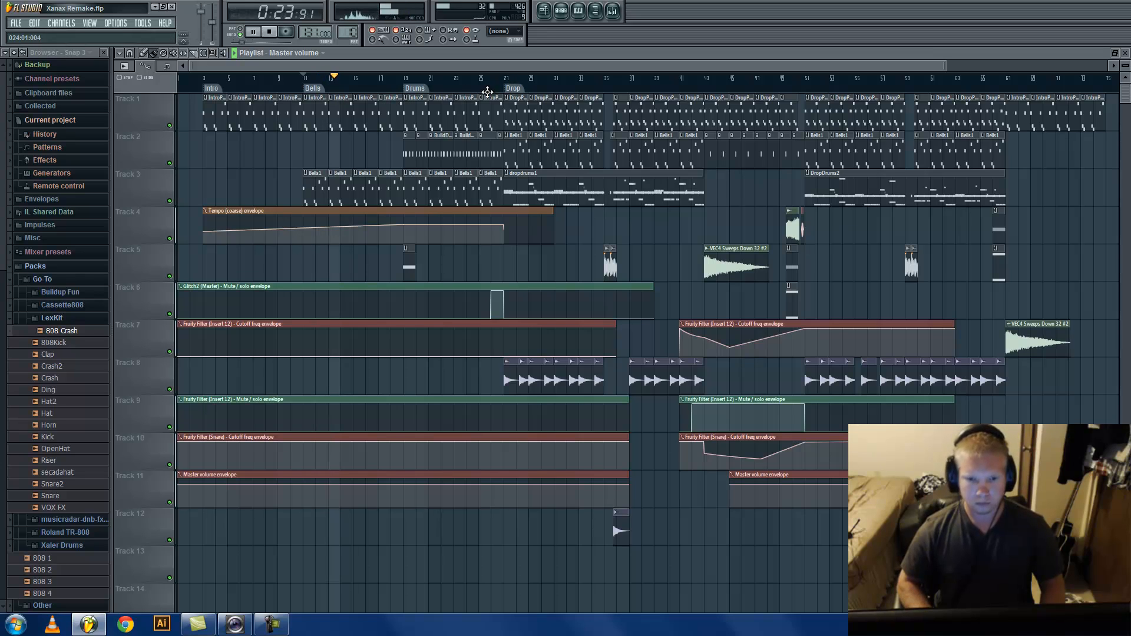
click(510, 86)
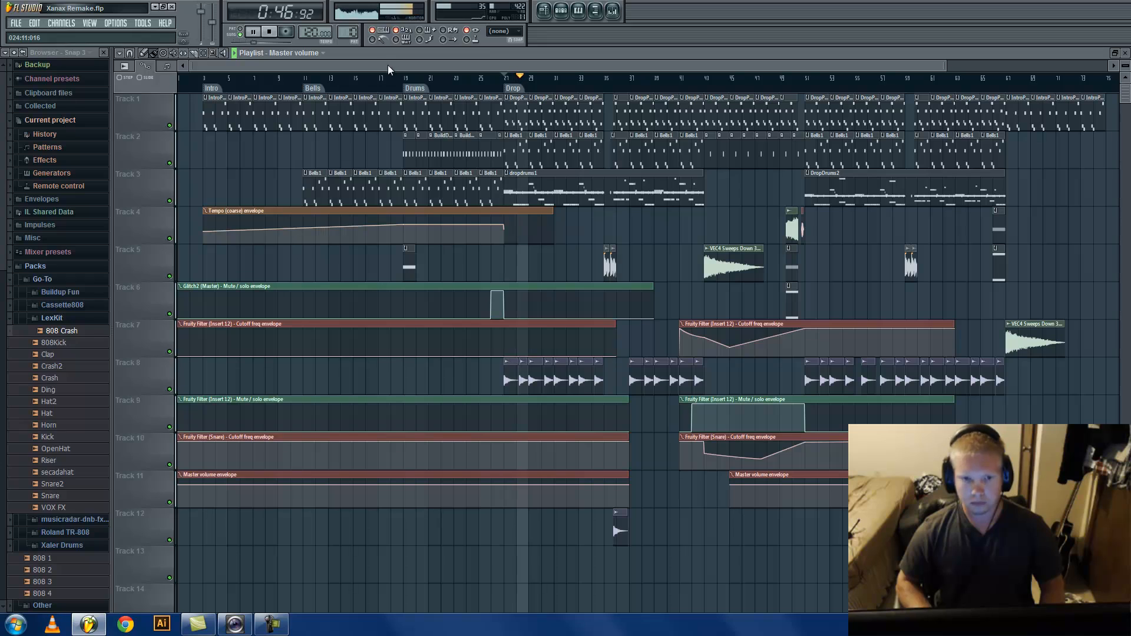
click(269, 32)
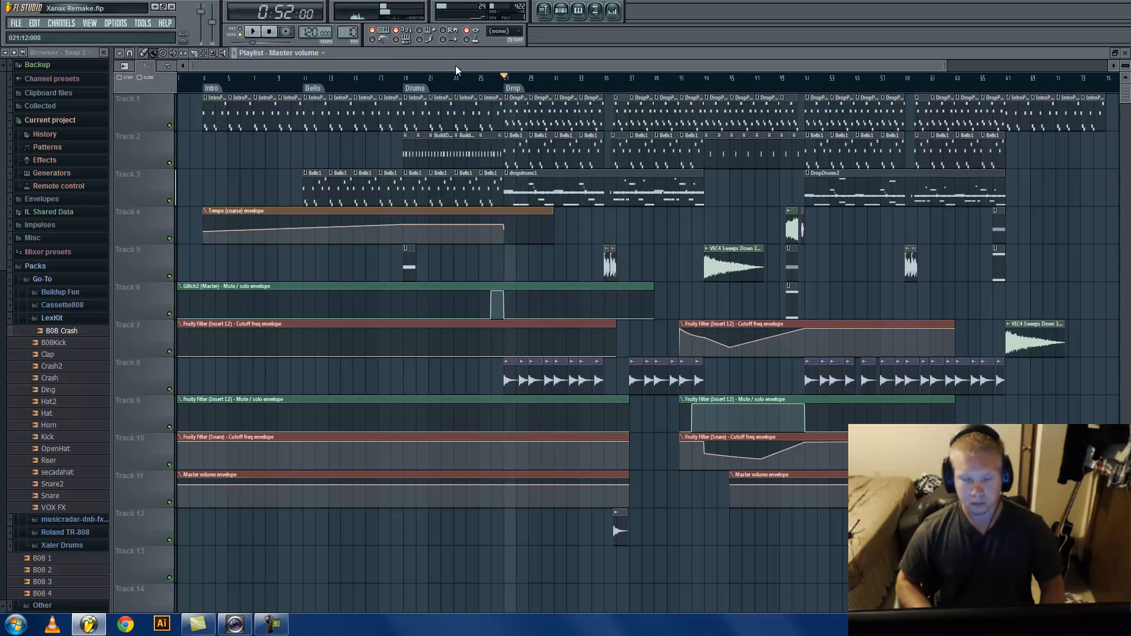
click(612, 11)
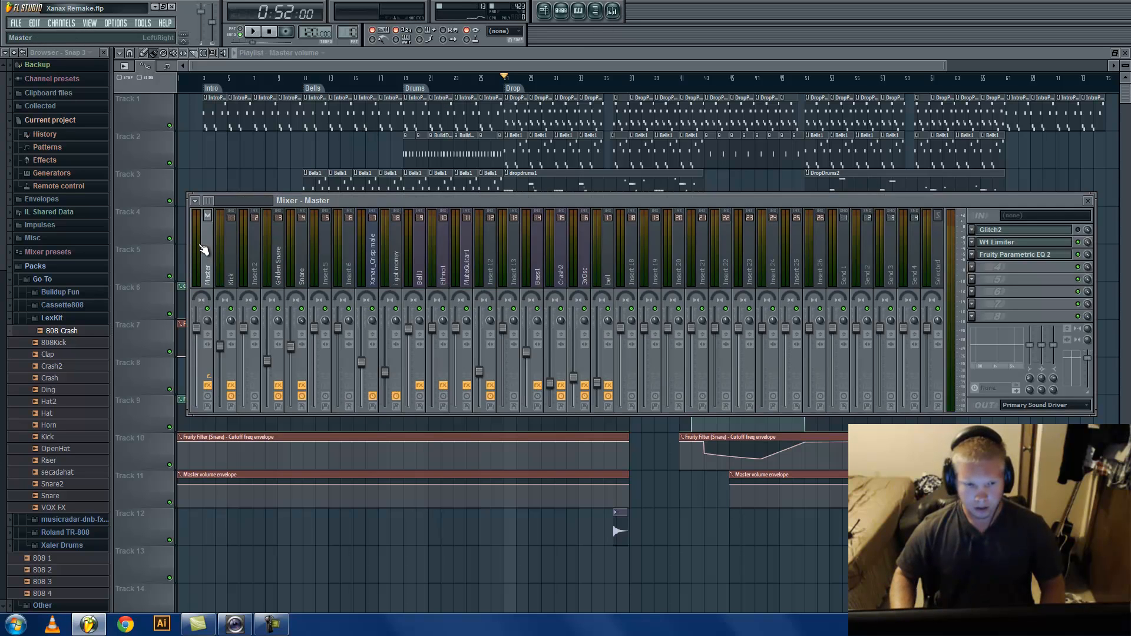
key(F9)
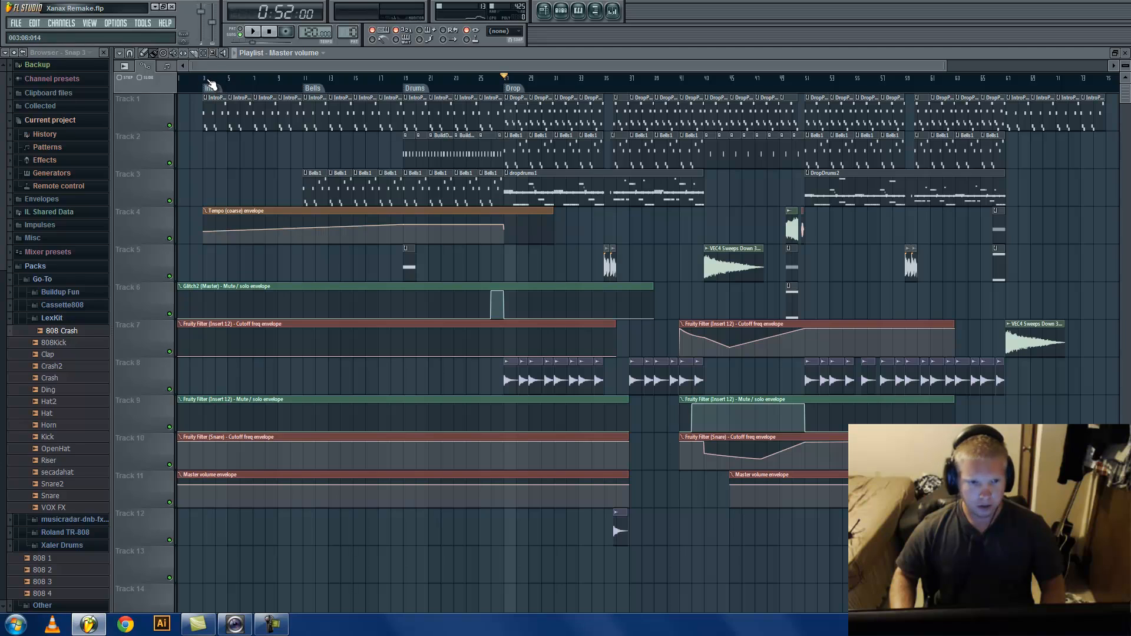
- Select the Intro section of the playlist from bar 3 up to the Bells marker and play it
click(206, 78)
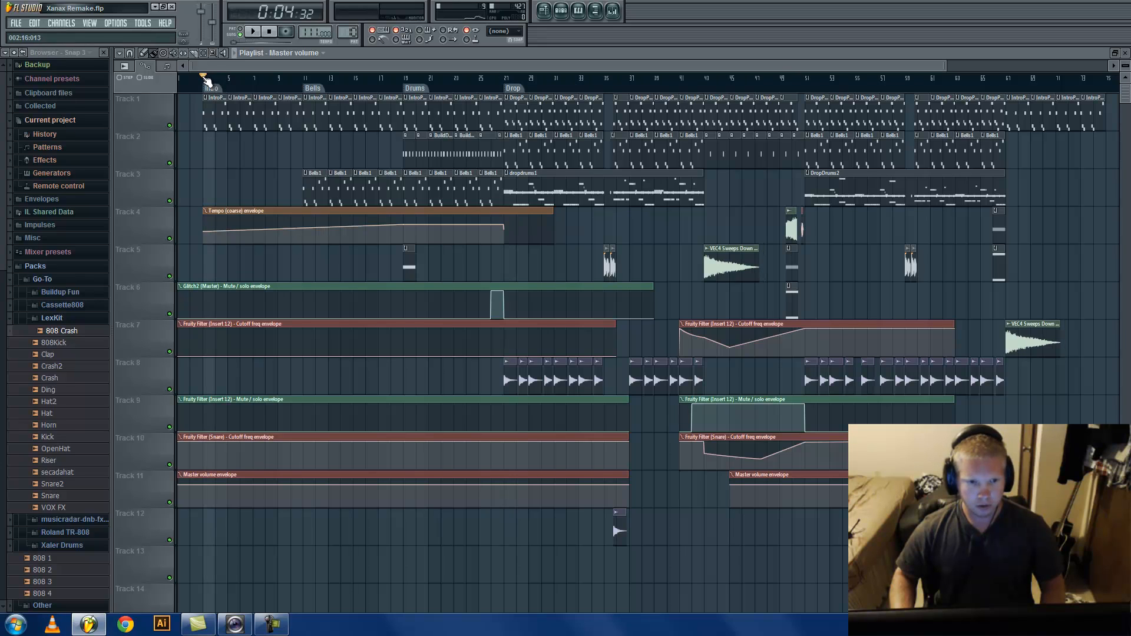
drag(203, 78, 305, 78)
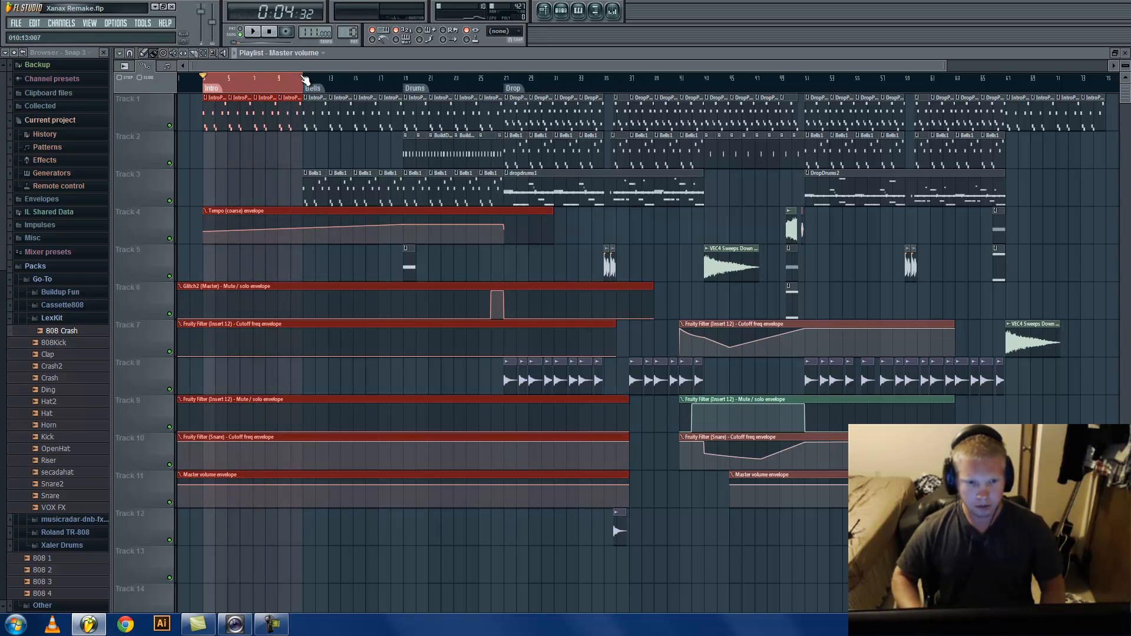
key(space)
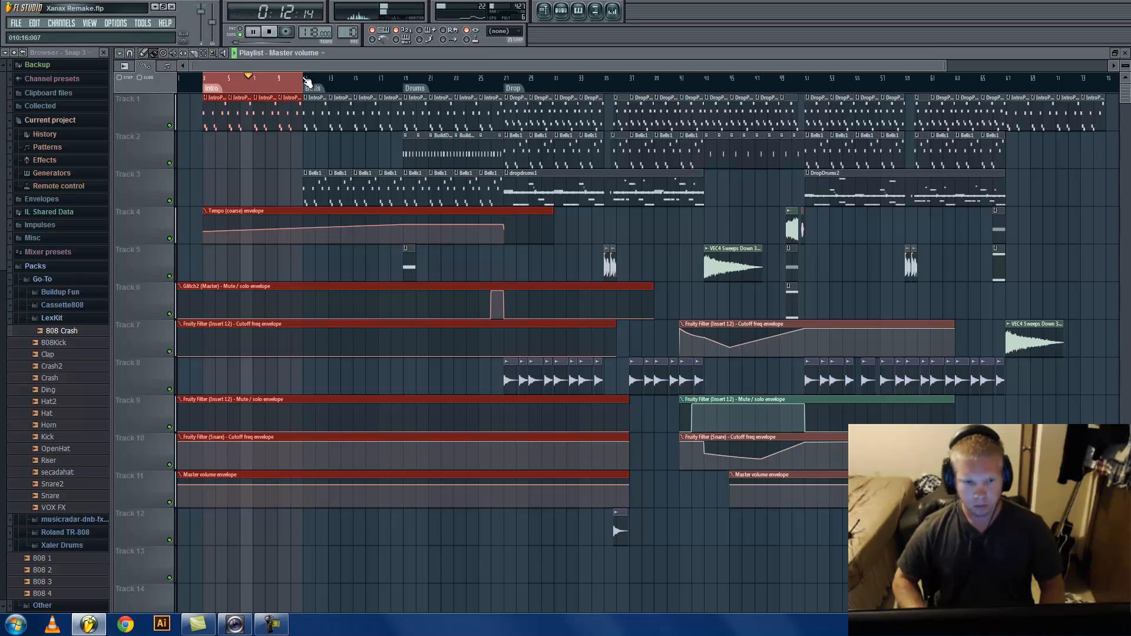
key(space)
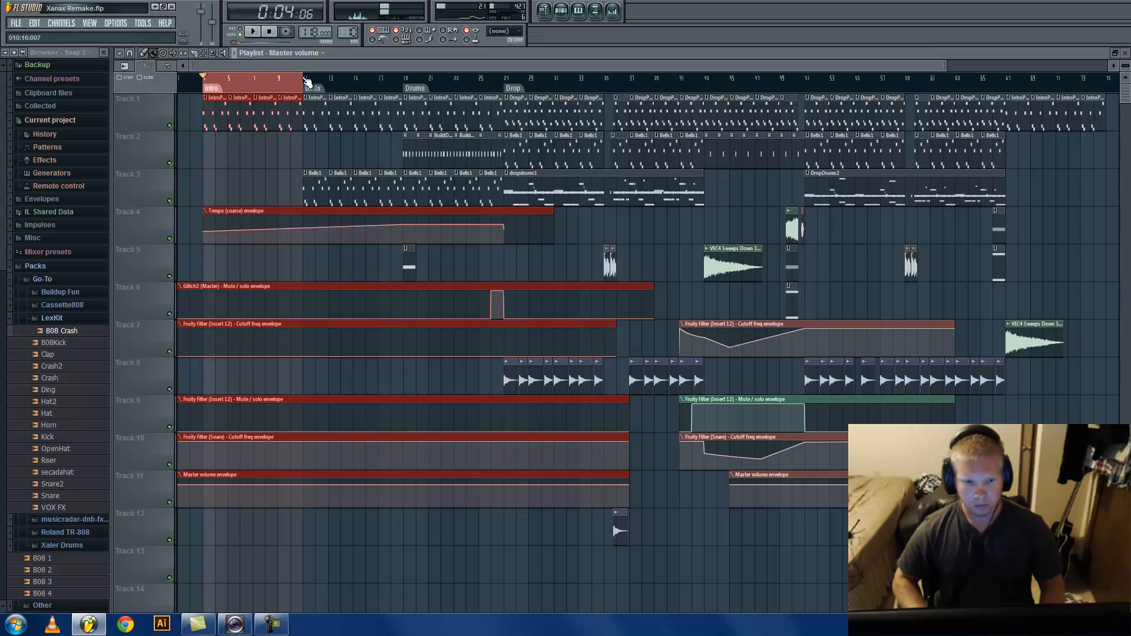
- Open the IntroPluck1 pattern in the piano roll and show its step sequencer beside the notes
double_click(244, 112)
click(562, 11)
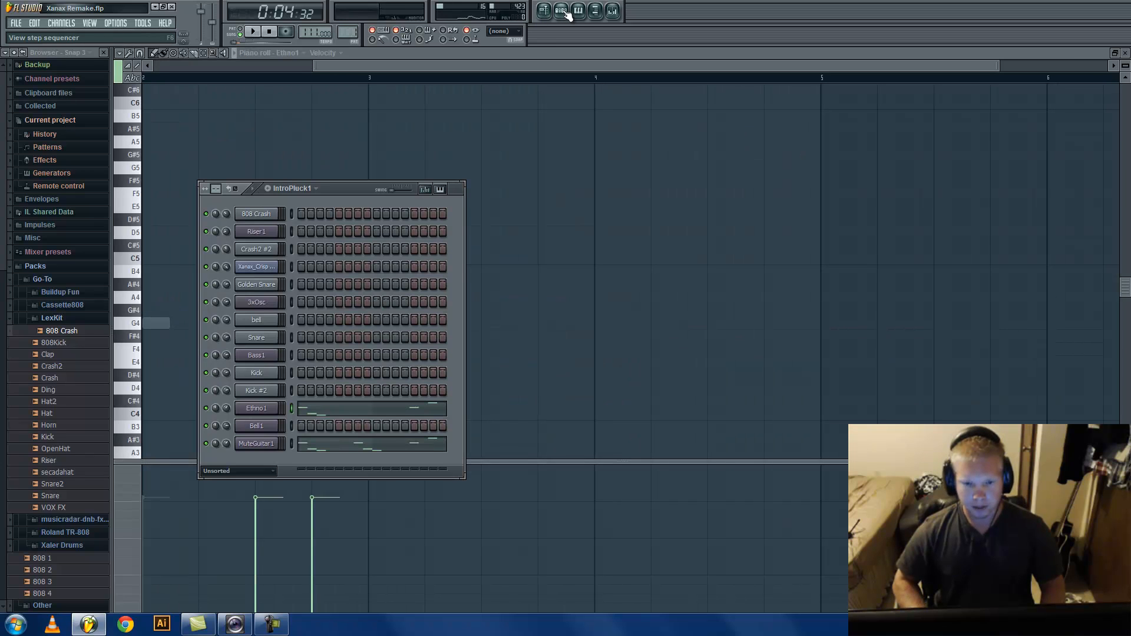
drag(333, 191, 515, 117)
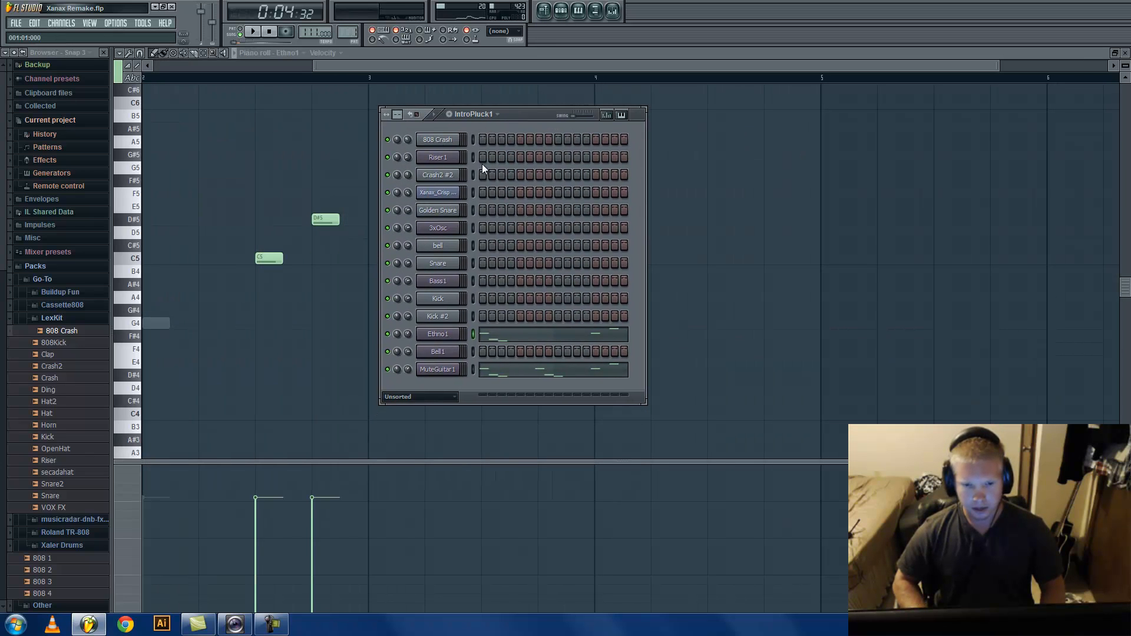
- Inspect the Nexus presets used by the Ethno1 and MuteGuitar1 channels
click(443, 337)
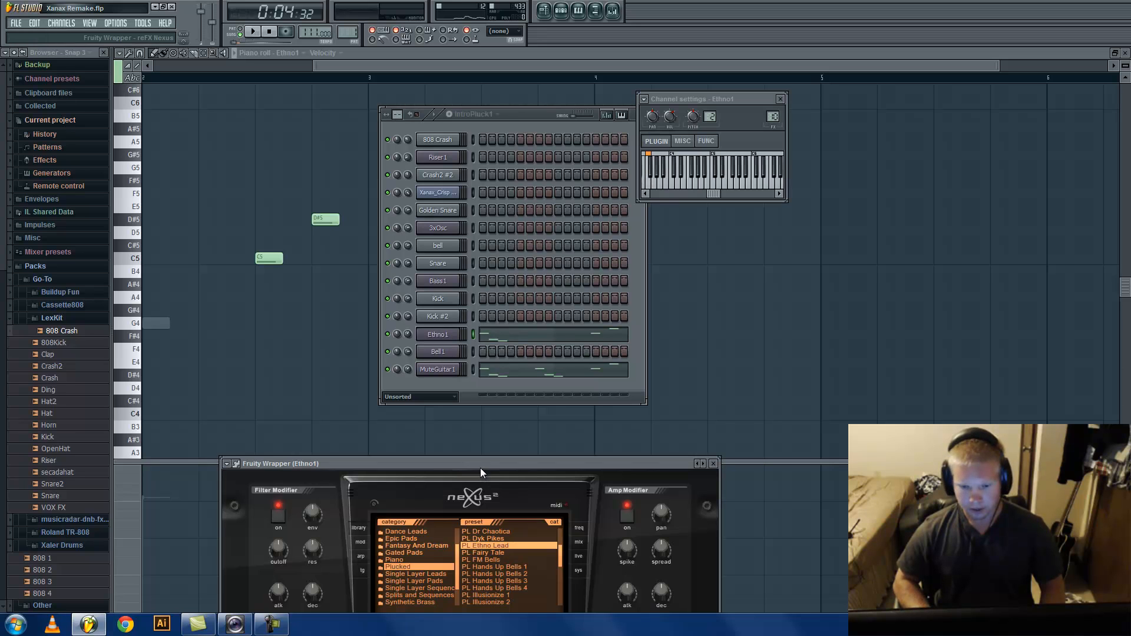
drag(480, 468, 472, 446)
click(444, 371)
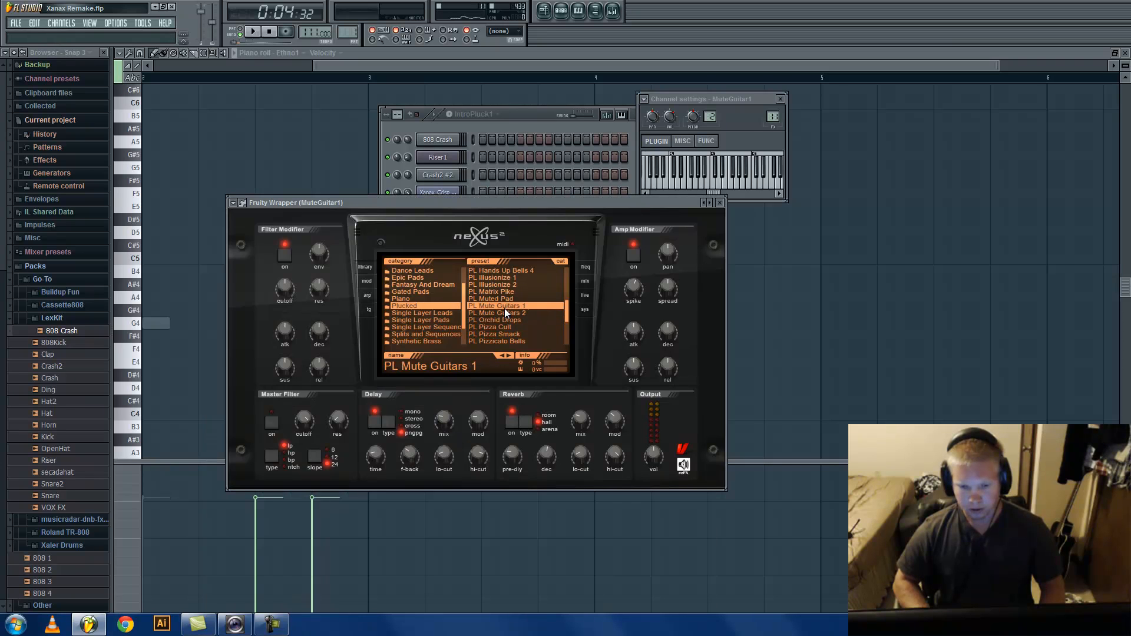
click(719, 202)
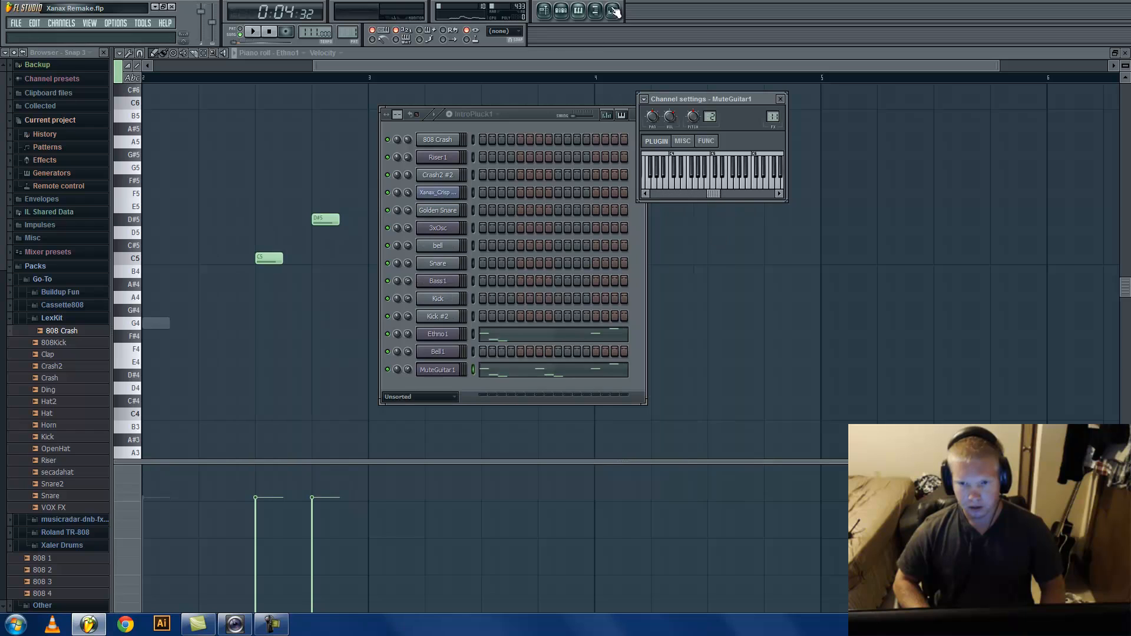
- Inspect the first Fruity Parametric EQ 2 on the Ethno1 and MuteGuitar1 mixer tracks
click(612, 11)
click(450, 266)
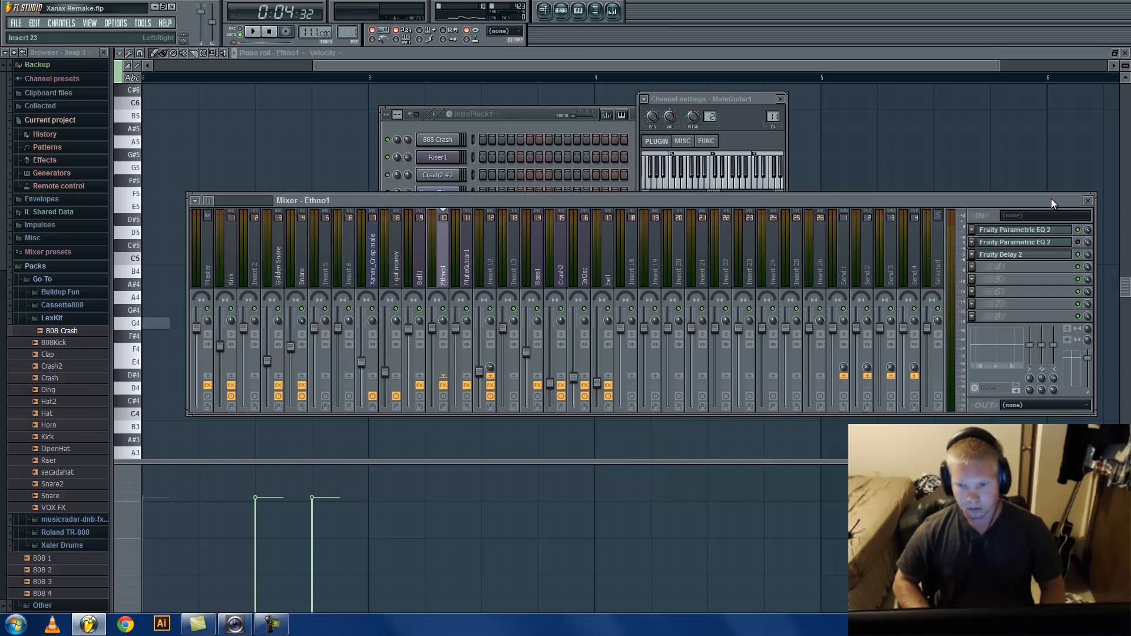
click(1048, 230)
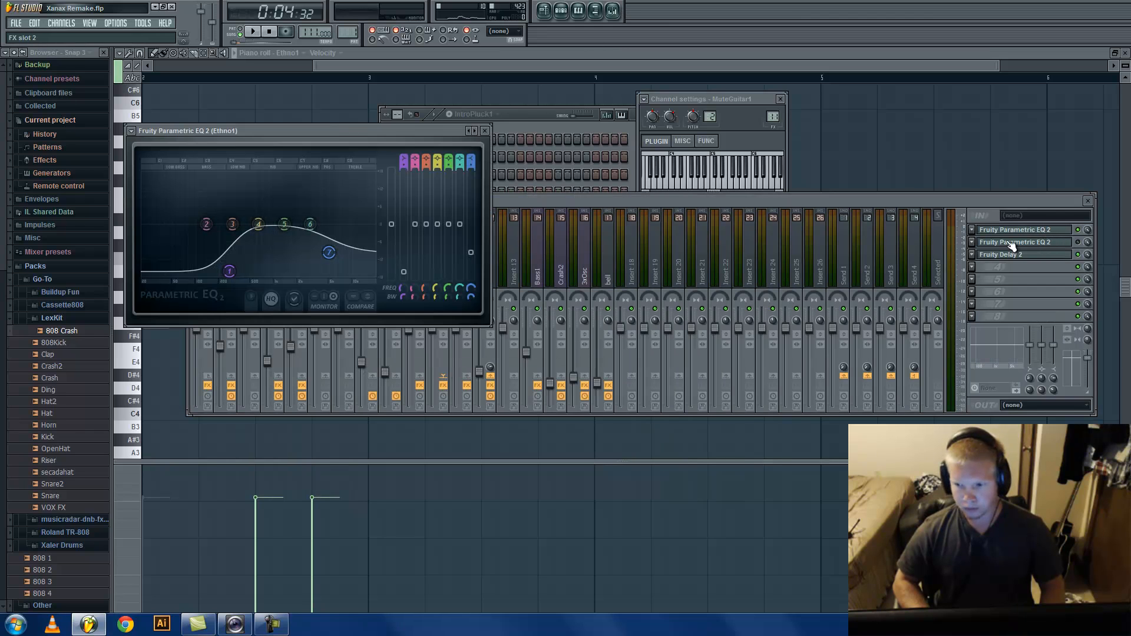
click(485, 131)
click(468, 270)
click(1048, 230)
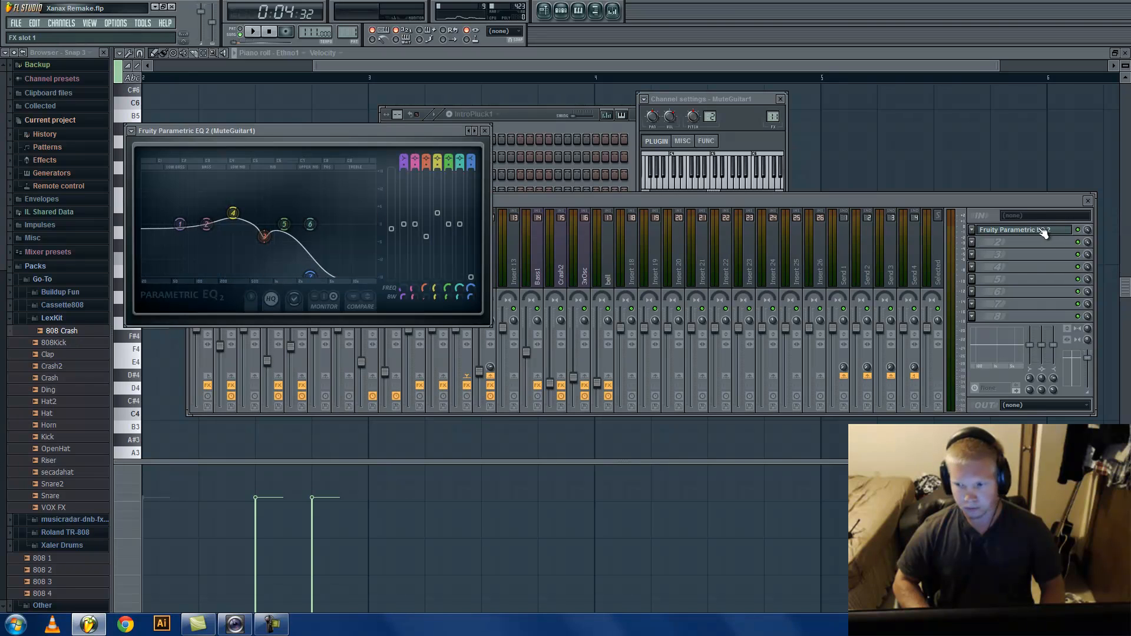
click(485, 131)
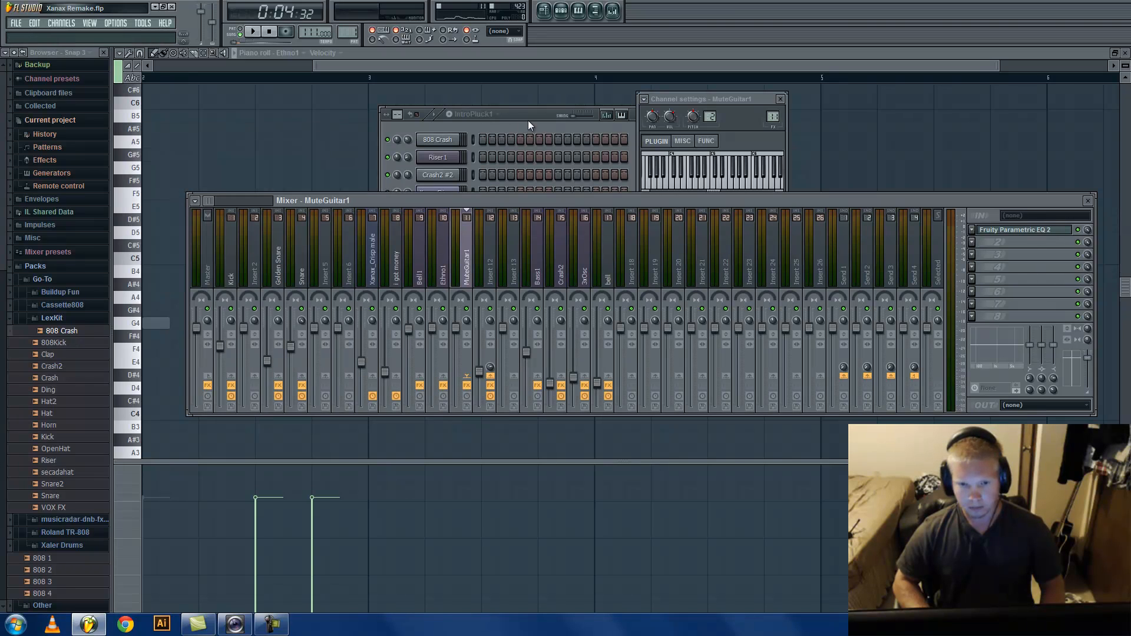
- Reopen an IntroPluck1 clip from the playlist to view its Ethno1 notes in the piano roll
click(529, 119)
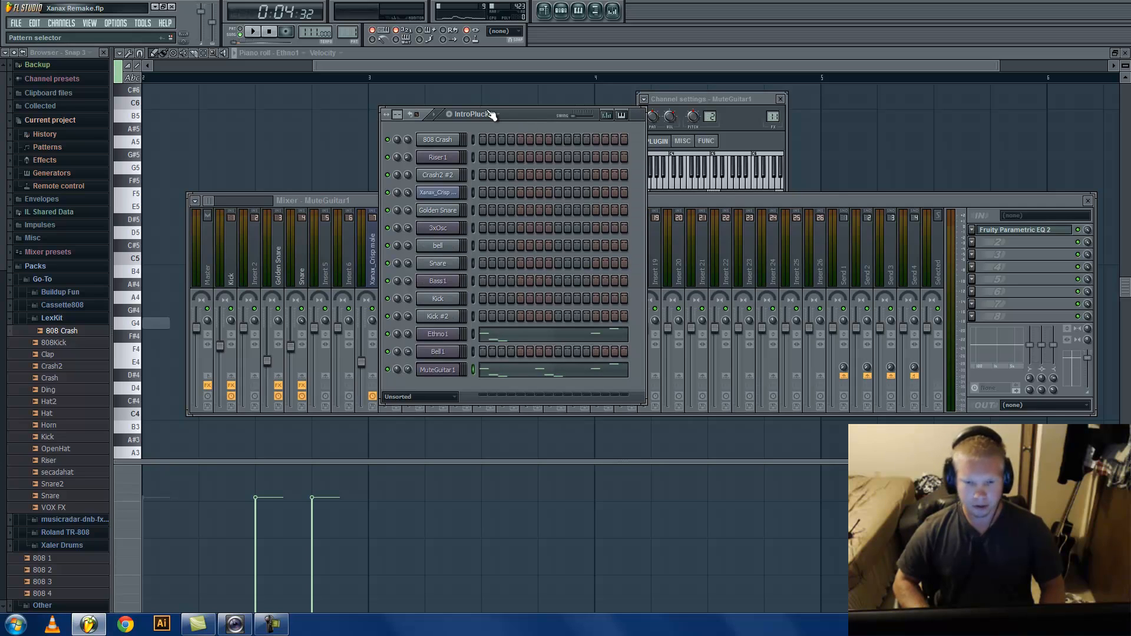
click(560, 10)
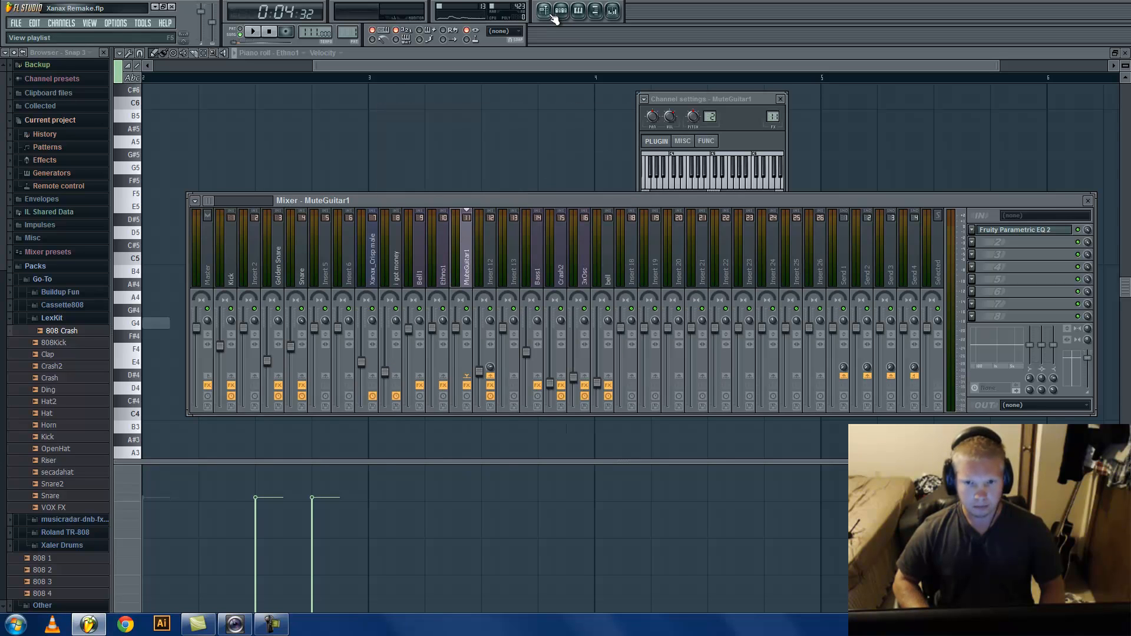
click(544, 10)
double_click(289, 119)
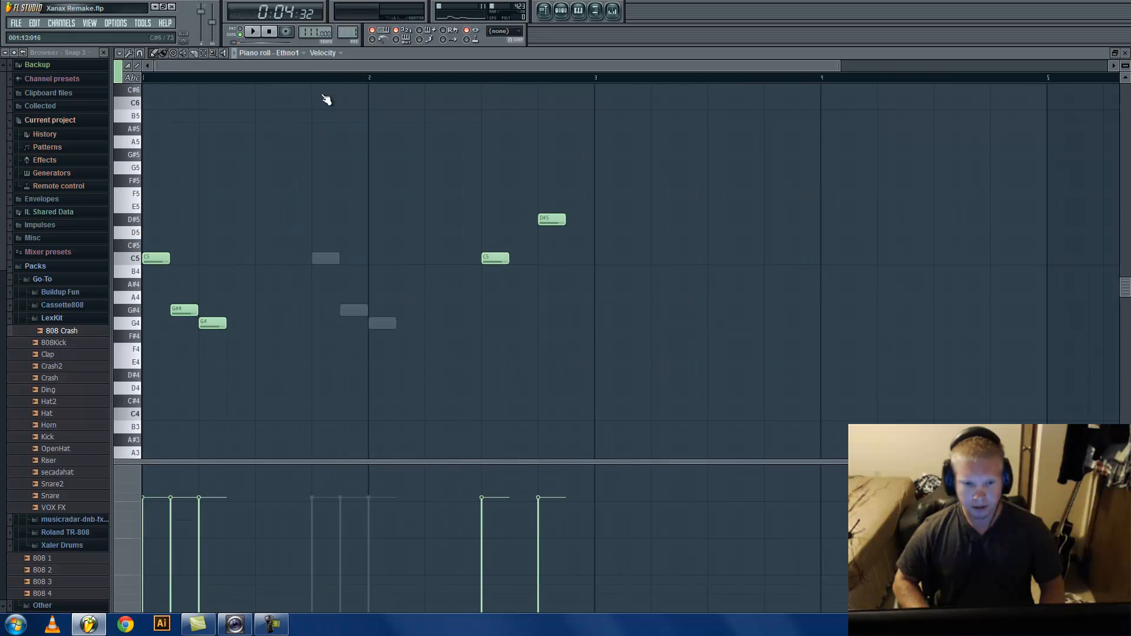
- Play the IntroPluck1 pattern on its own with the Ethno1 notes shown in the piano roll, and stop it
click(562, 11)
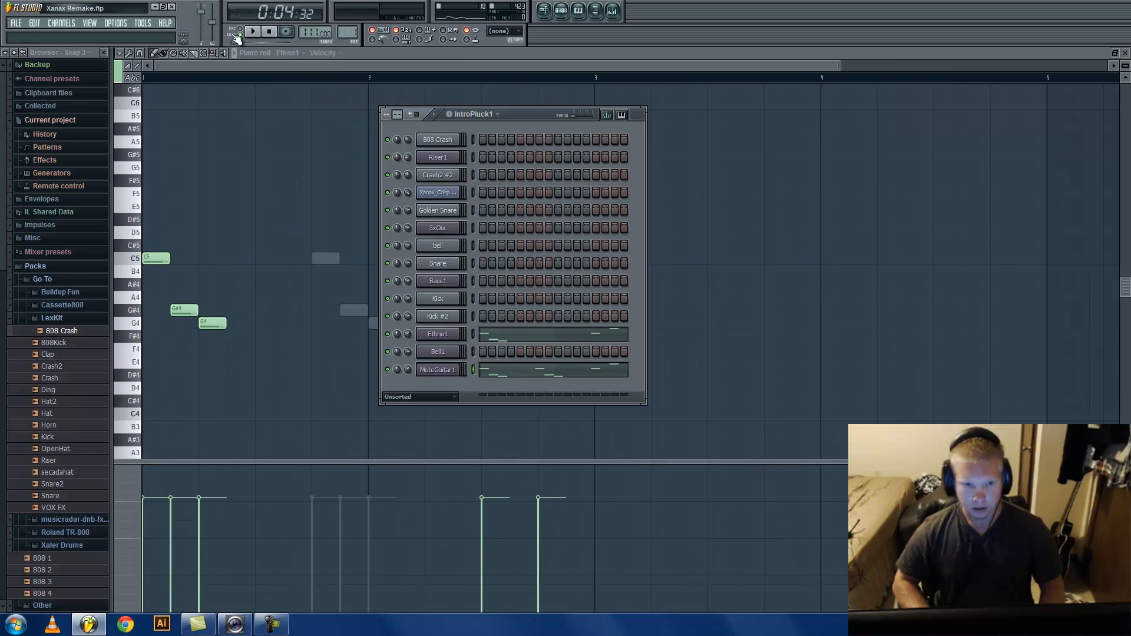
click(440, 334)
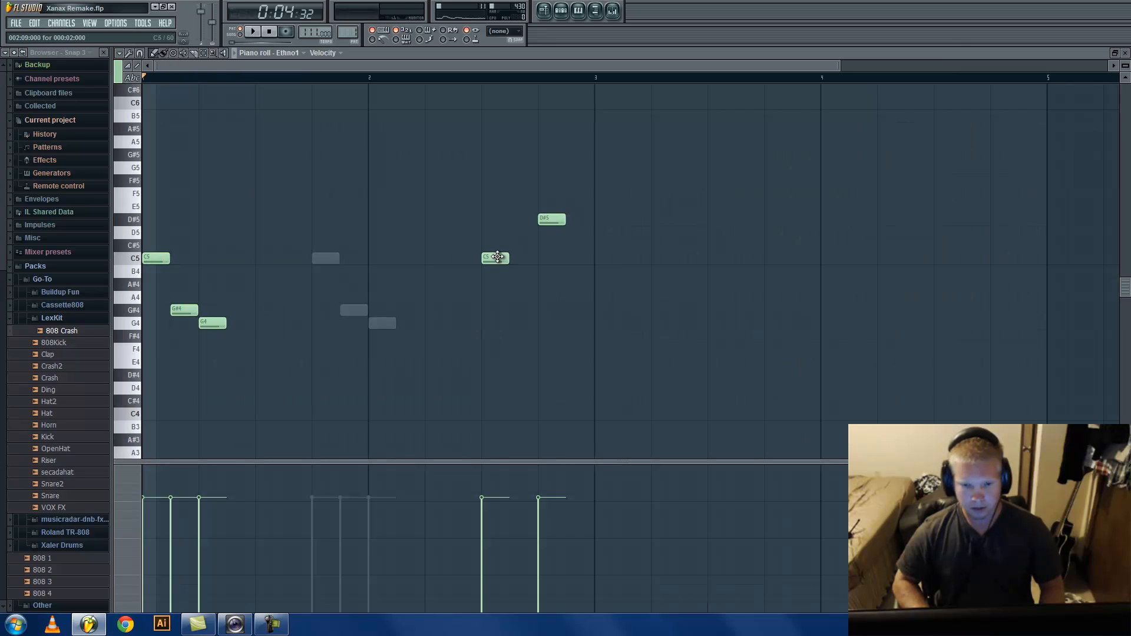
key(space)
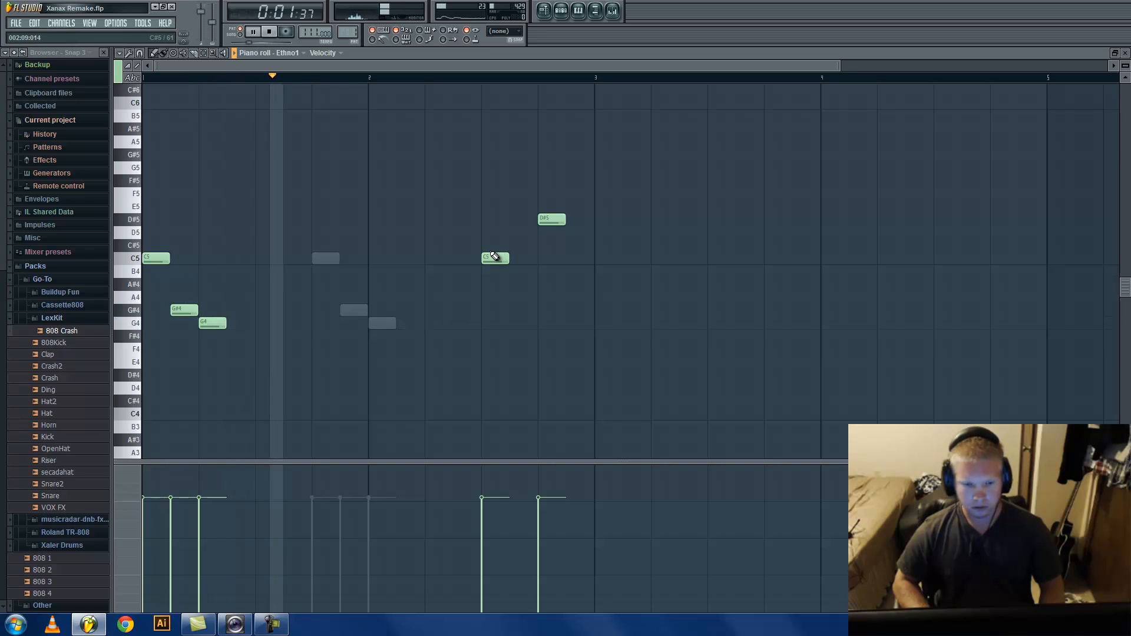
key(space)
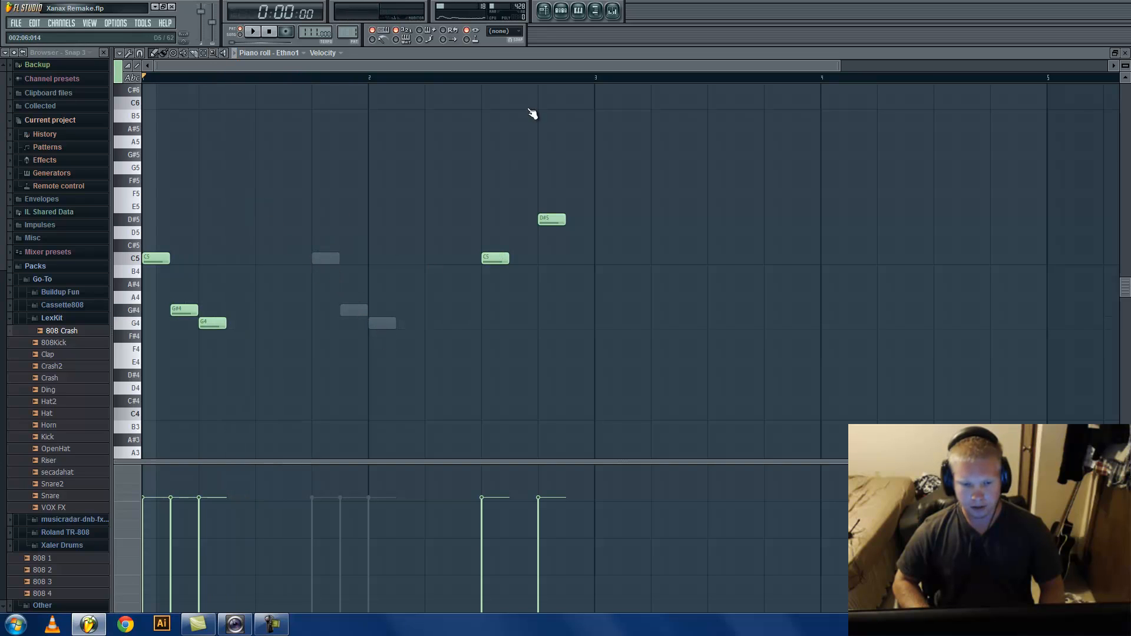
- Compare the MuteGuitar1 notes with the Ethno1 notes of the IntroPluck1 pattern in the piano roll
click(568, 17)
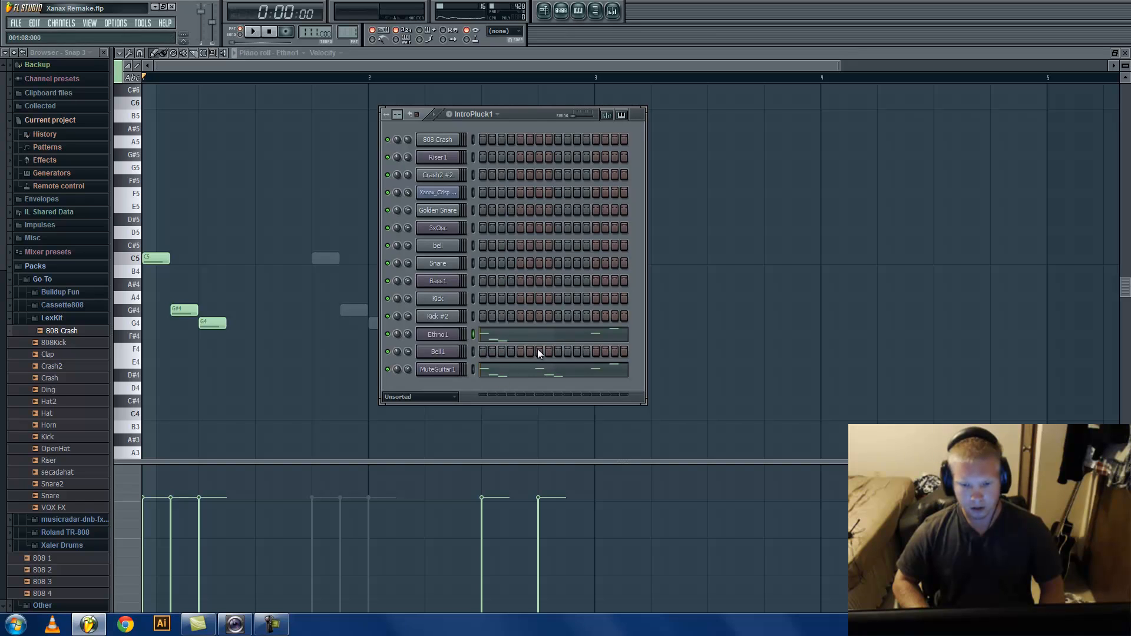
click(518, 375)
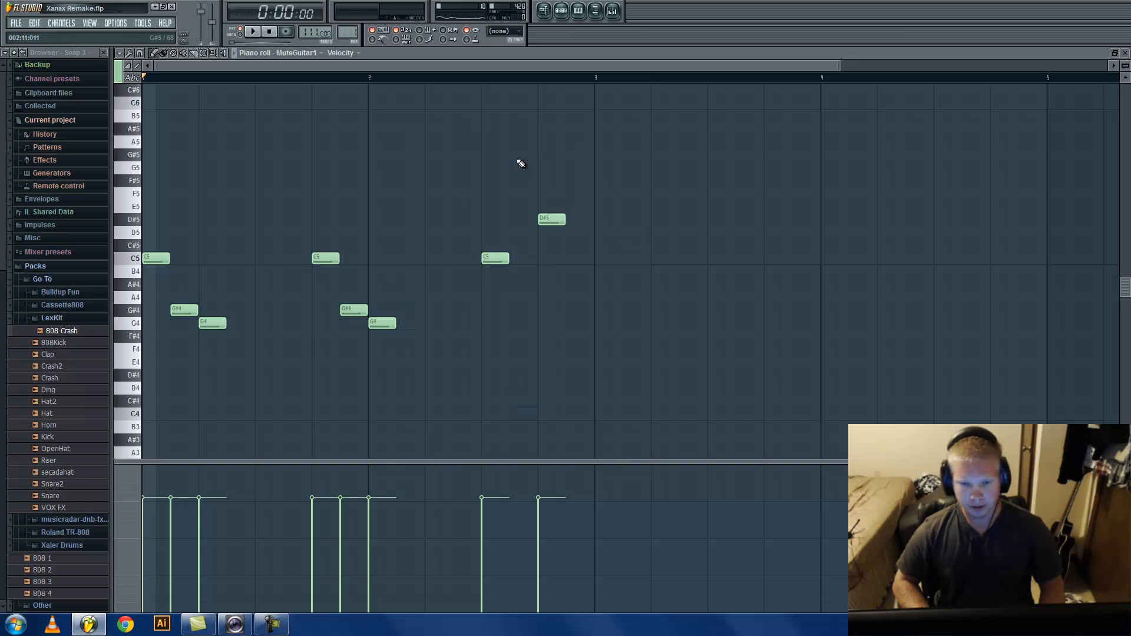
click(560, 12)
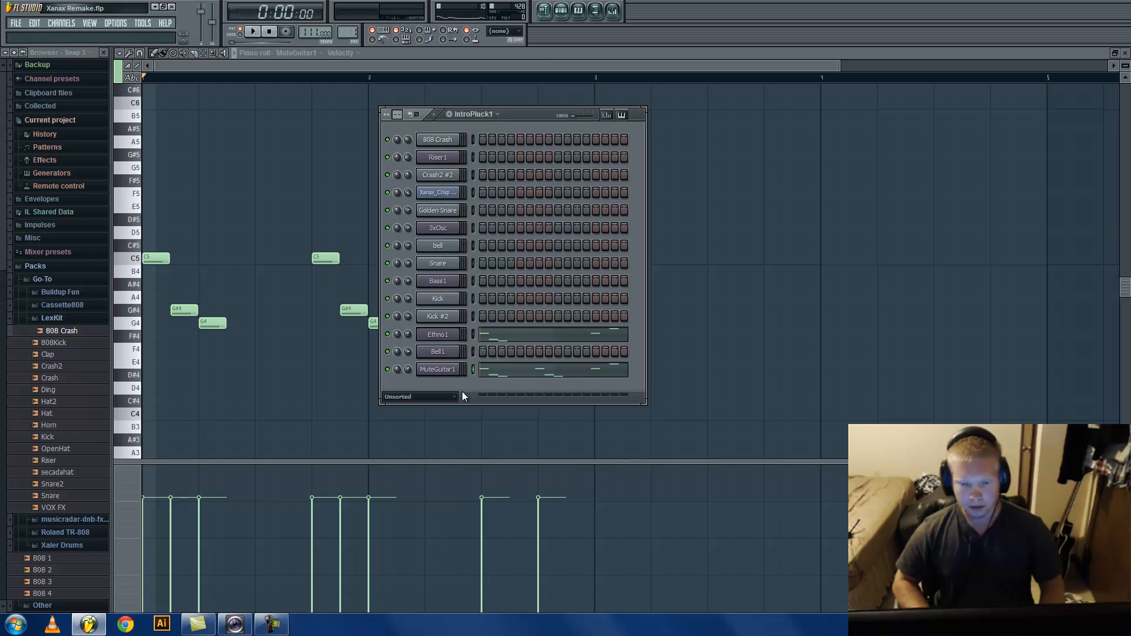
click(504, 338)
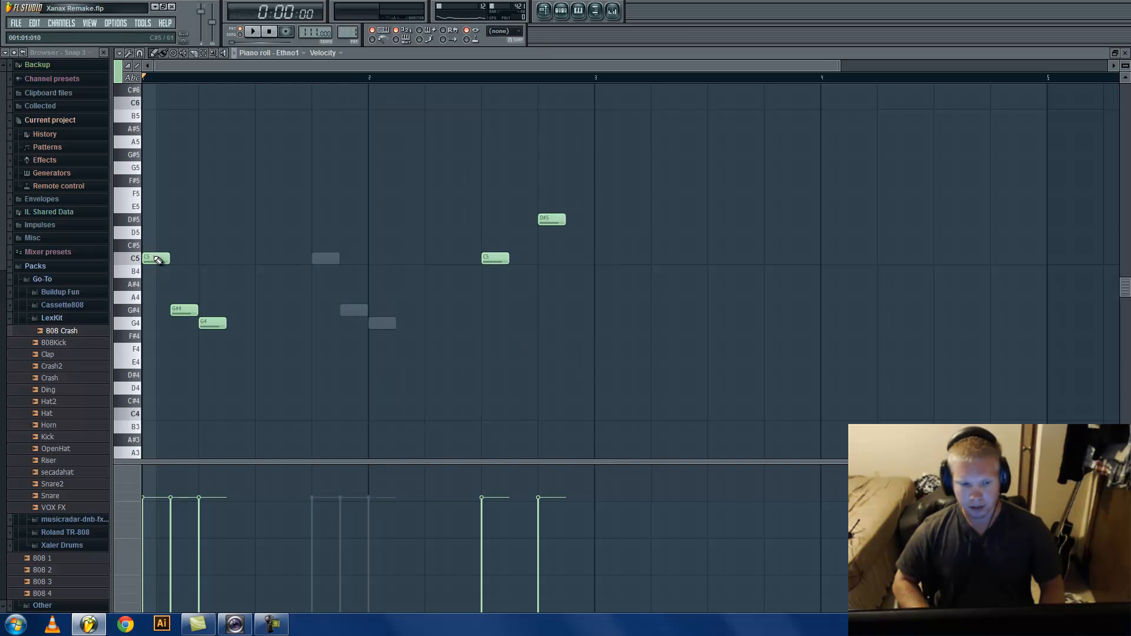
- Show the Ethno1 channel's Nexus preset, play the IntroPluck1 pattern with it, and put the plugin away
click(559, 12)
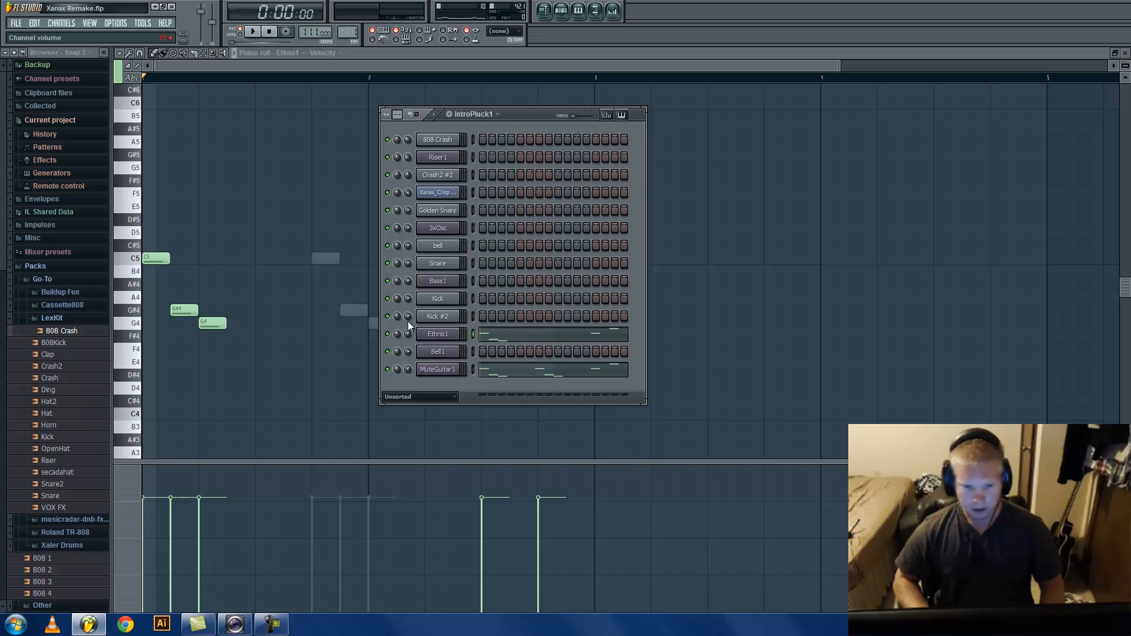
click(446, 337)
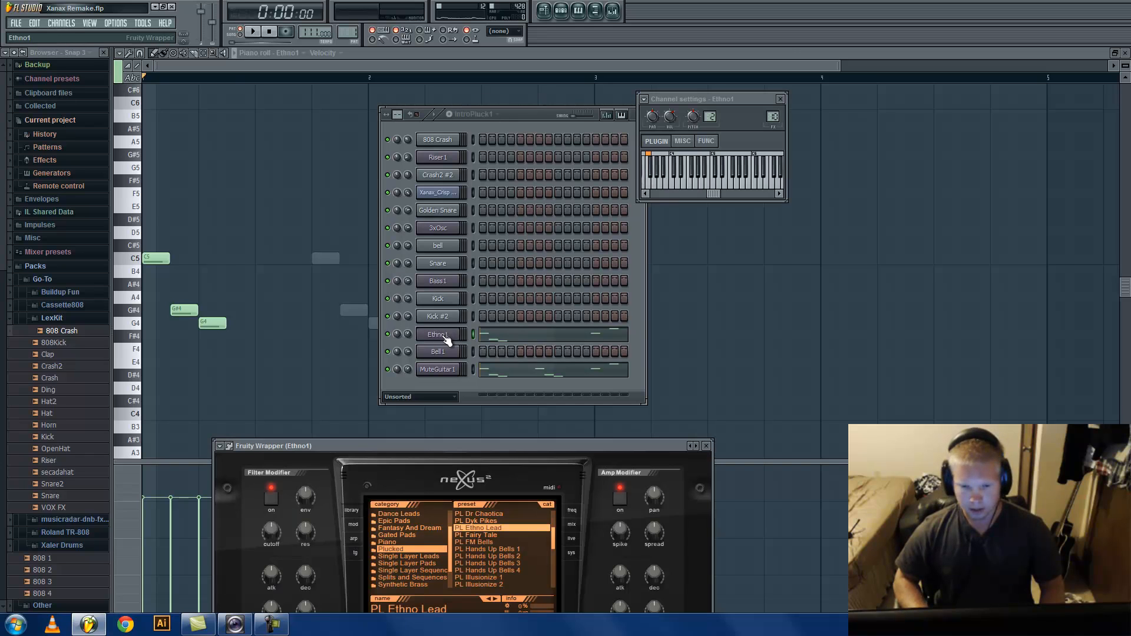
click(252, 33)
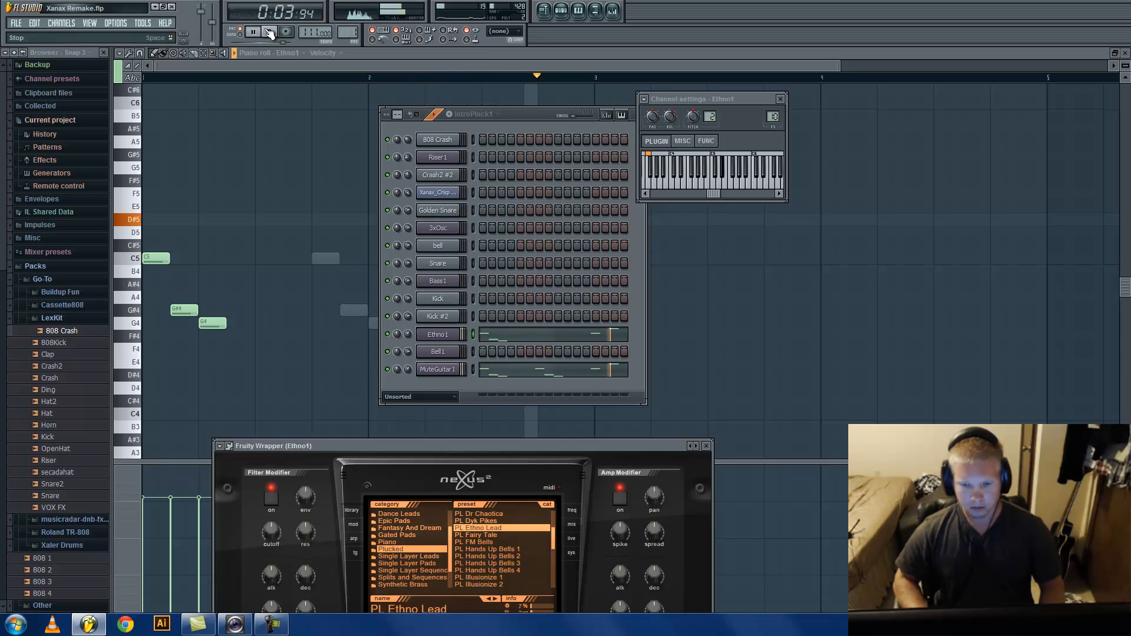
click(269, 33)
drag(463, 442, 498, 384)
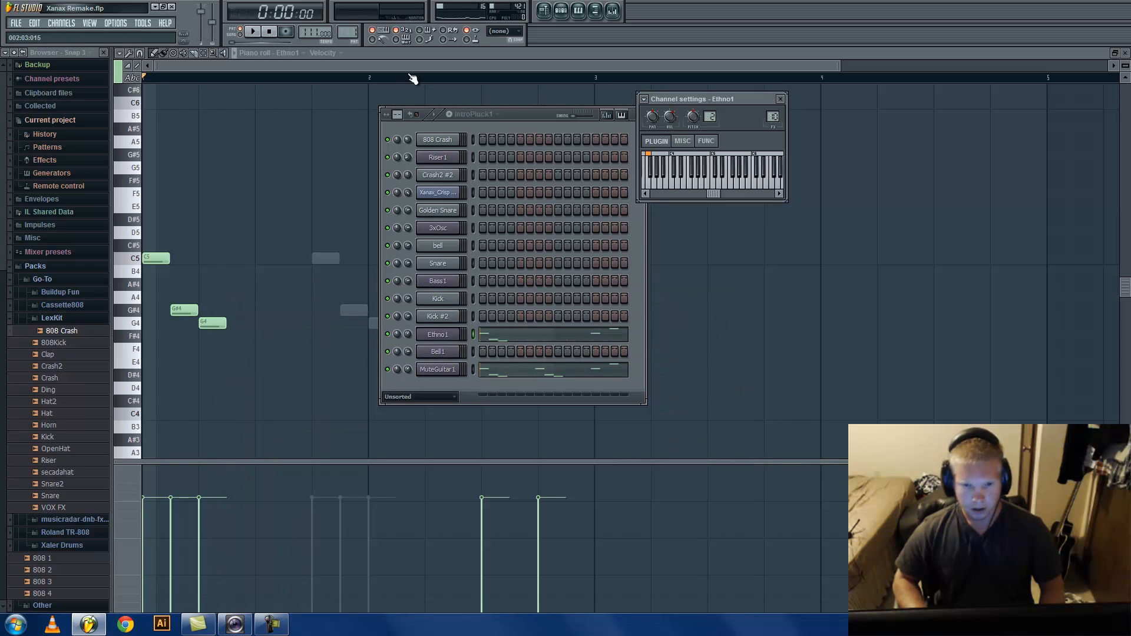
- Show where an automation clip for the project tempo is created, from the playlist view, without creating one
click(544, 11)
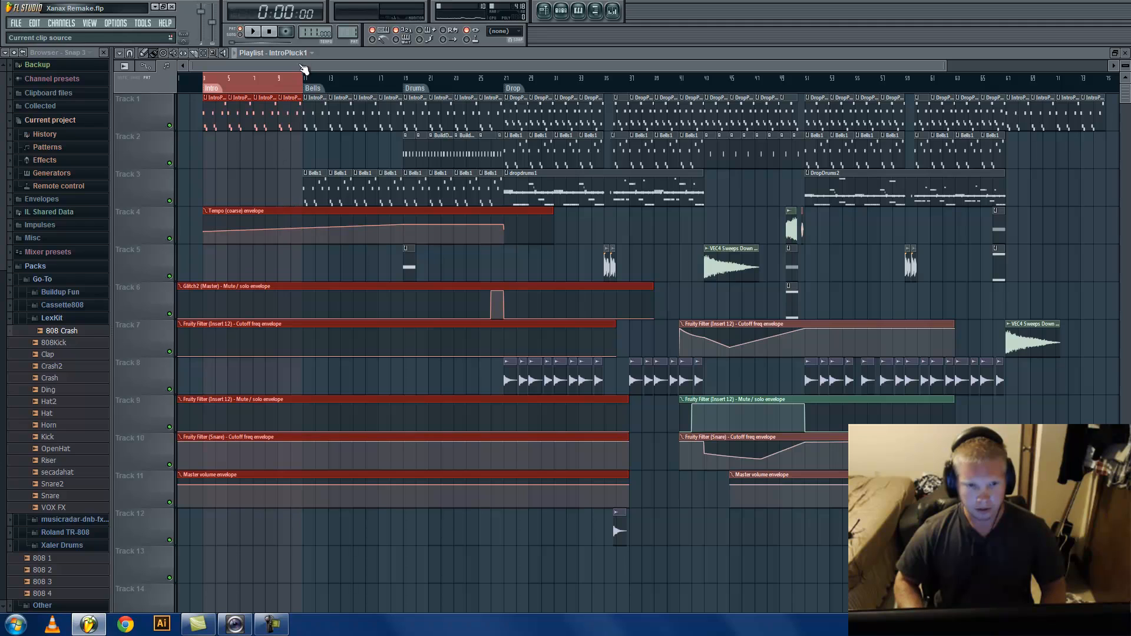
right_click(307, 32)
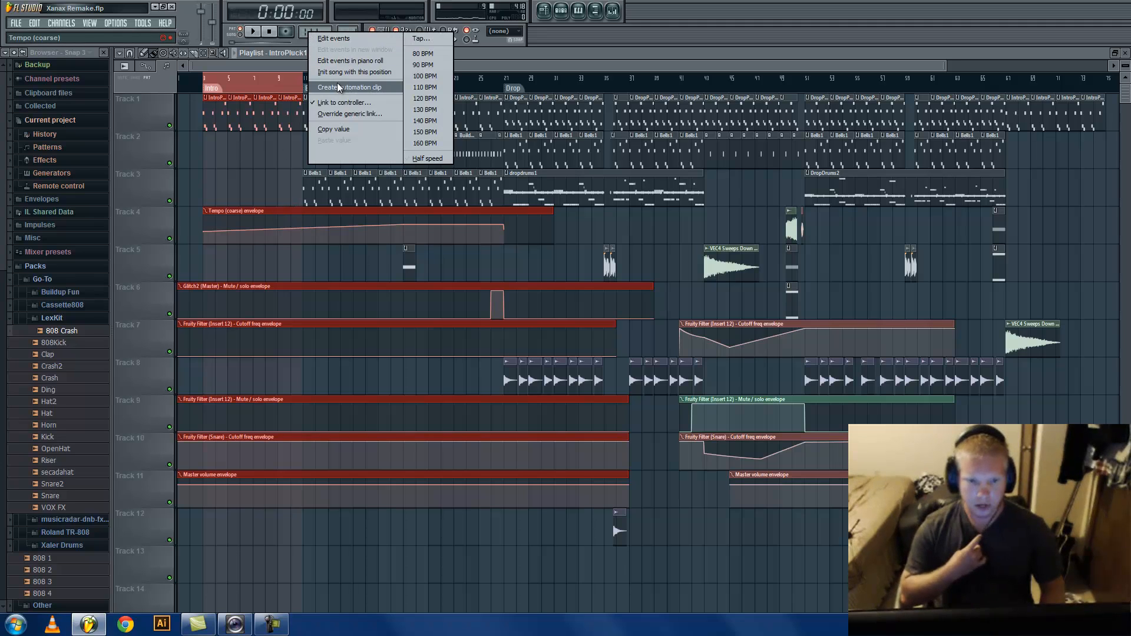
click(297, 73)
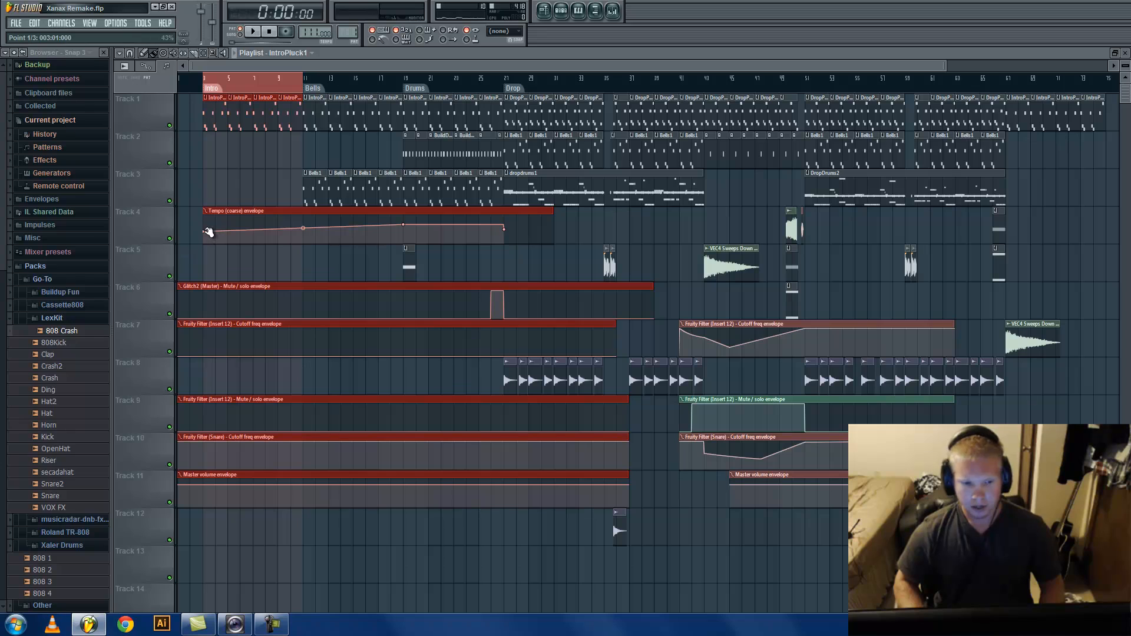
- Play the song from the Bells marker at bar 11 to hear the bells join the intro pluck
click(306, 78)
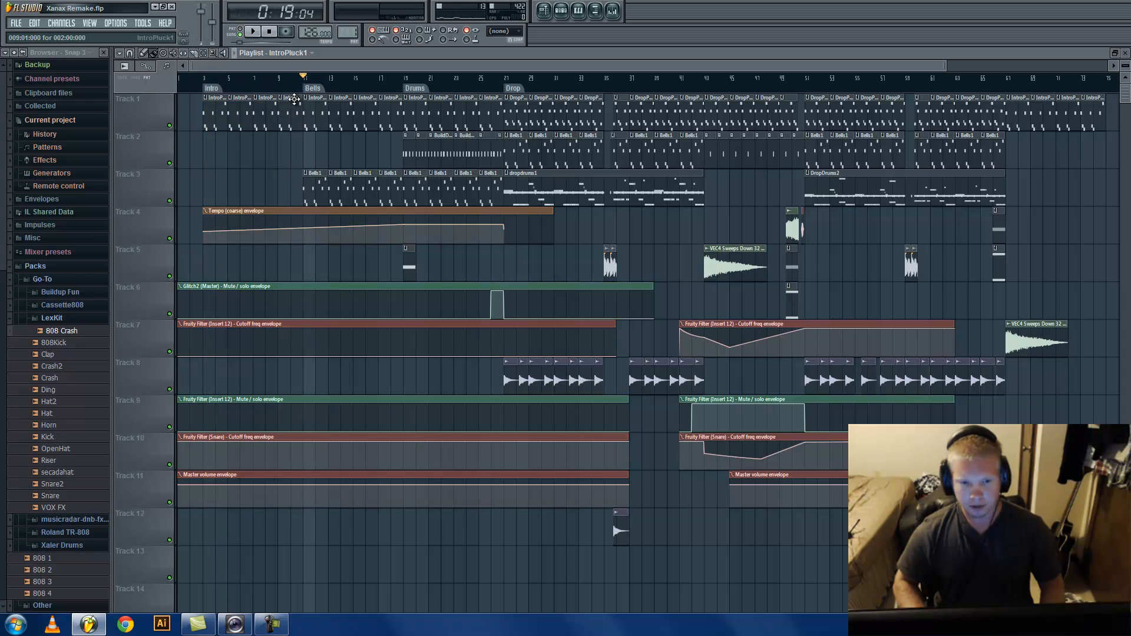
key(space)
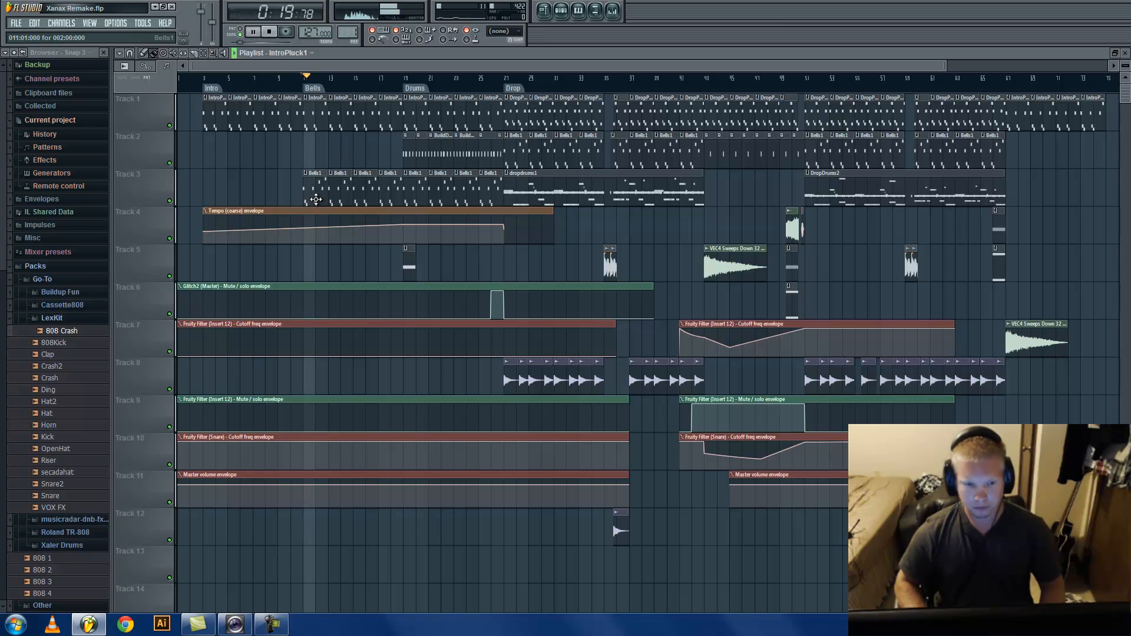
key(space)
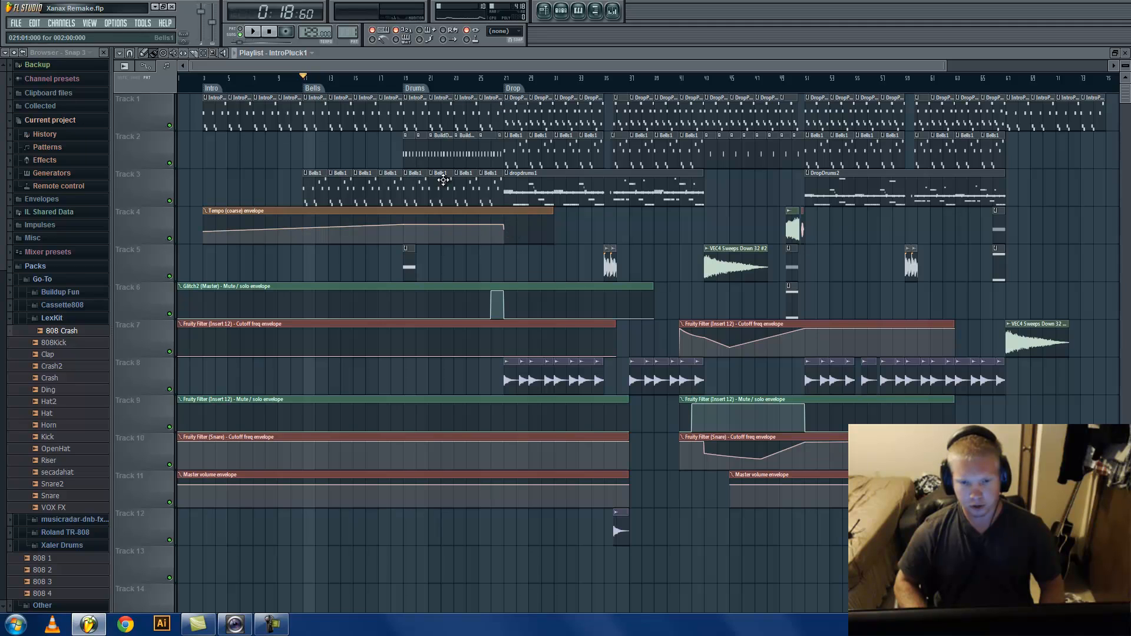
- Inspect the Bell1 channel's Nexus preset and its full note sequence in the Bells1 pattern
double_click(325, 202)
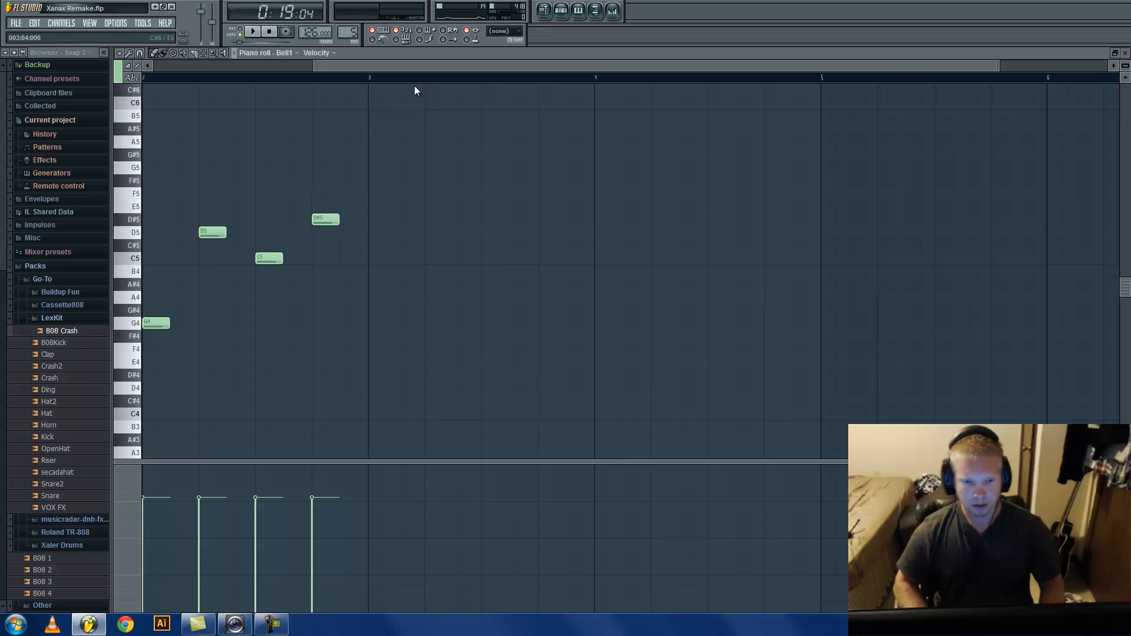
click(561, 10)
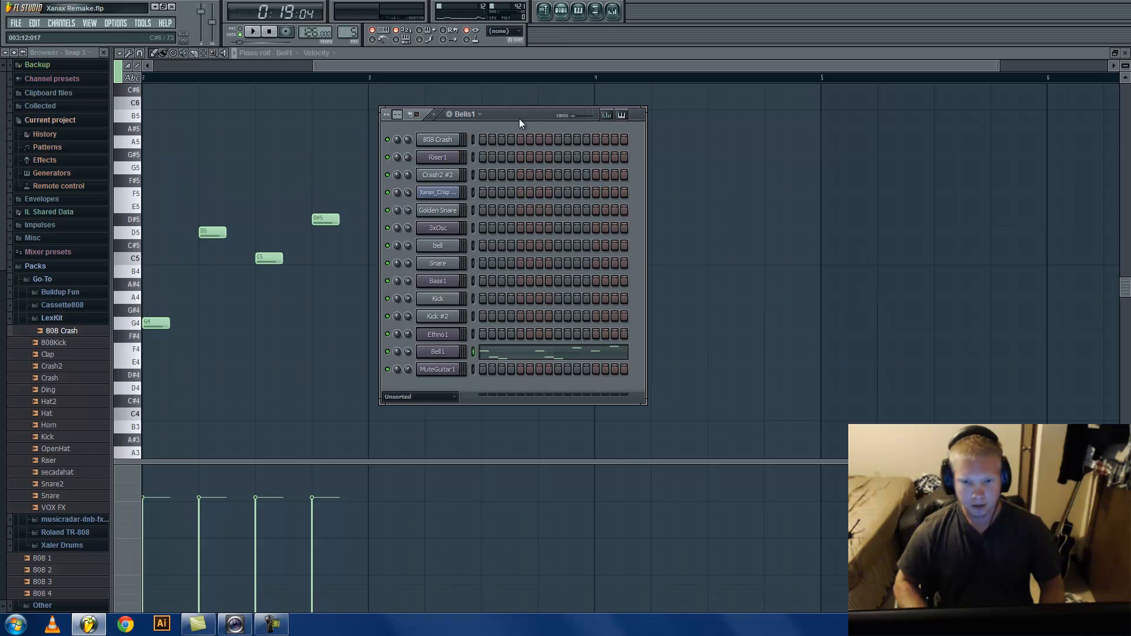
click(438, 352)
drag(480, 333, 403, 146)
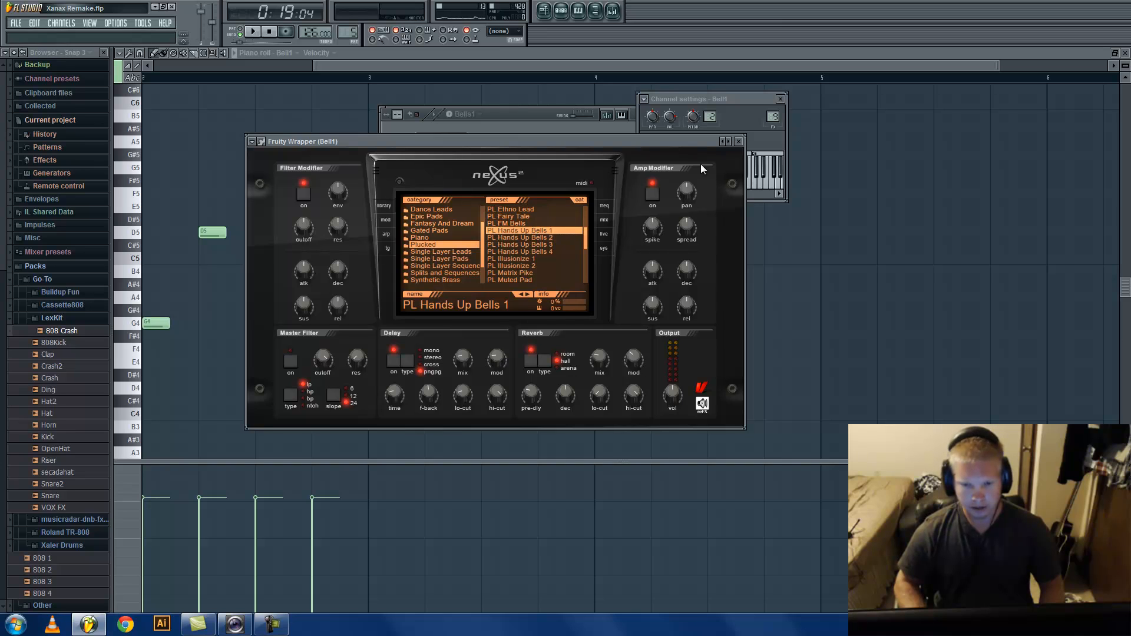
click(738, 141)
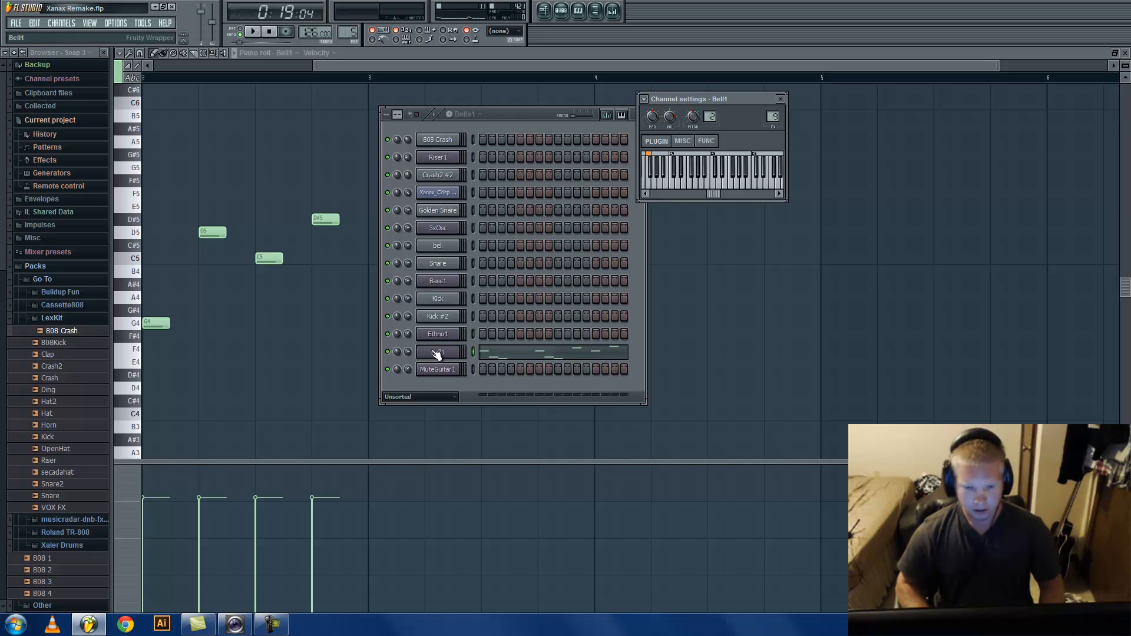
click(538, 356)
click(538, 357)
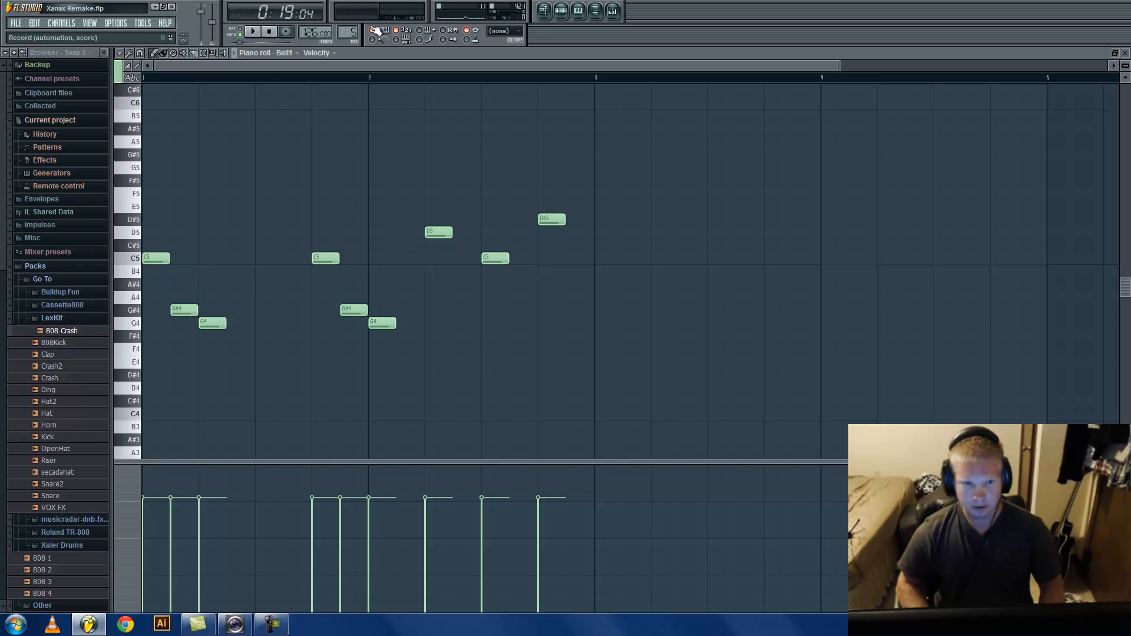
- Play the playlist's Bells section from bar 11, zoomed in to compare the IntroPluck1 and Bells1 clips
click(552, 12)
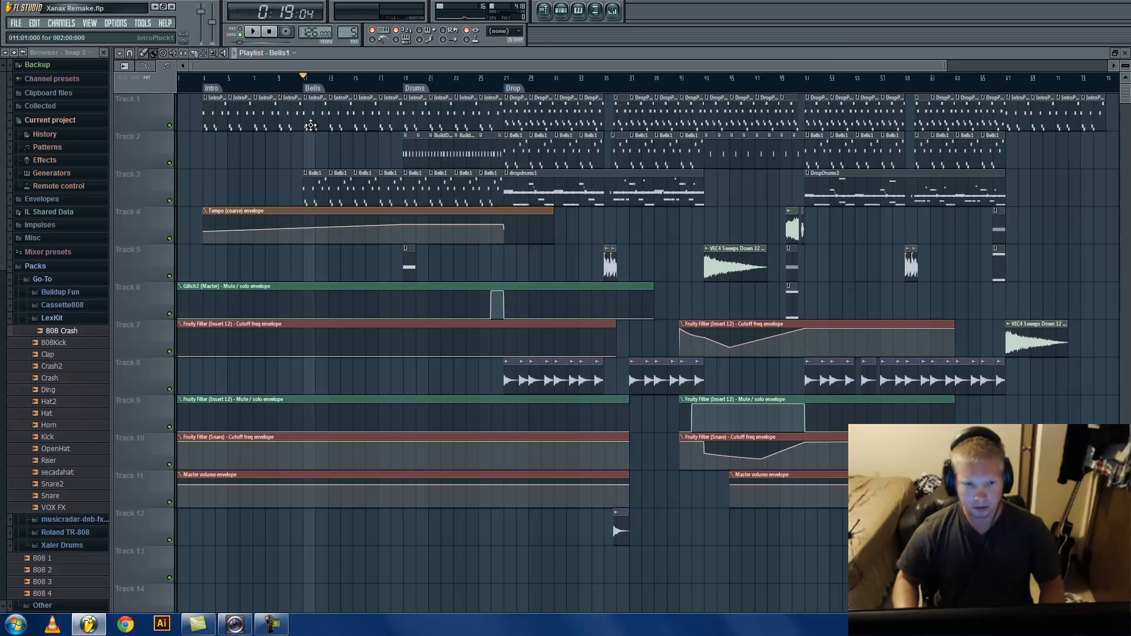
scroll(313, 113, up, 7)
scroll(315, 113, up, 4)
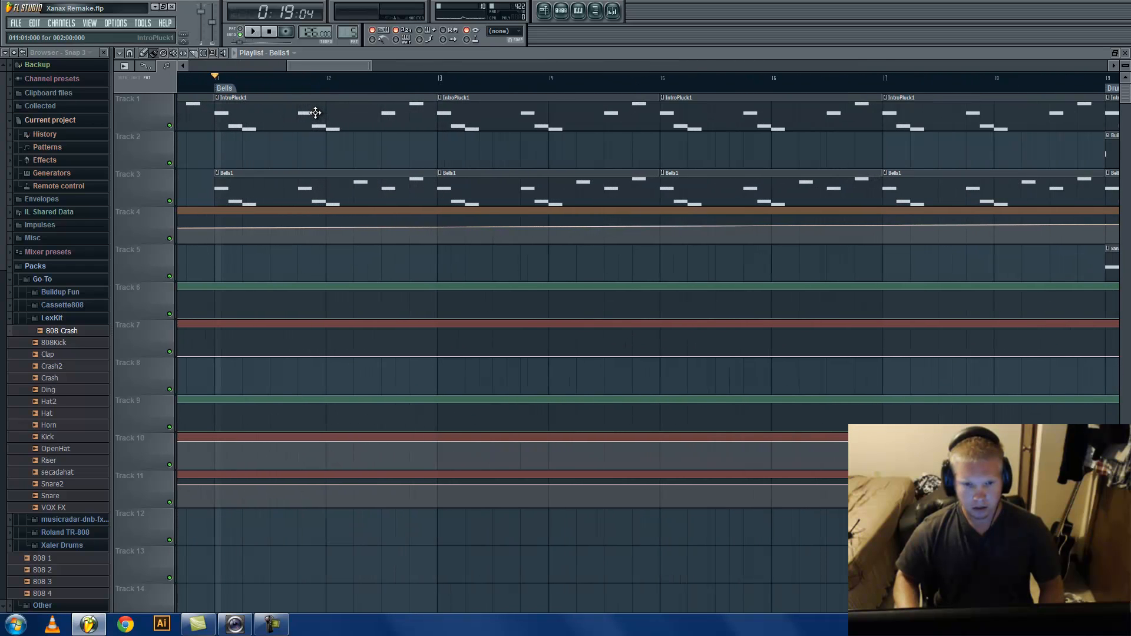
key(space)
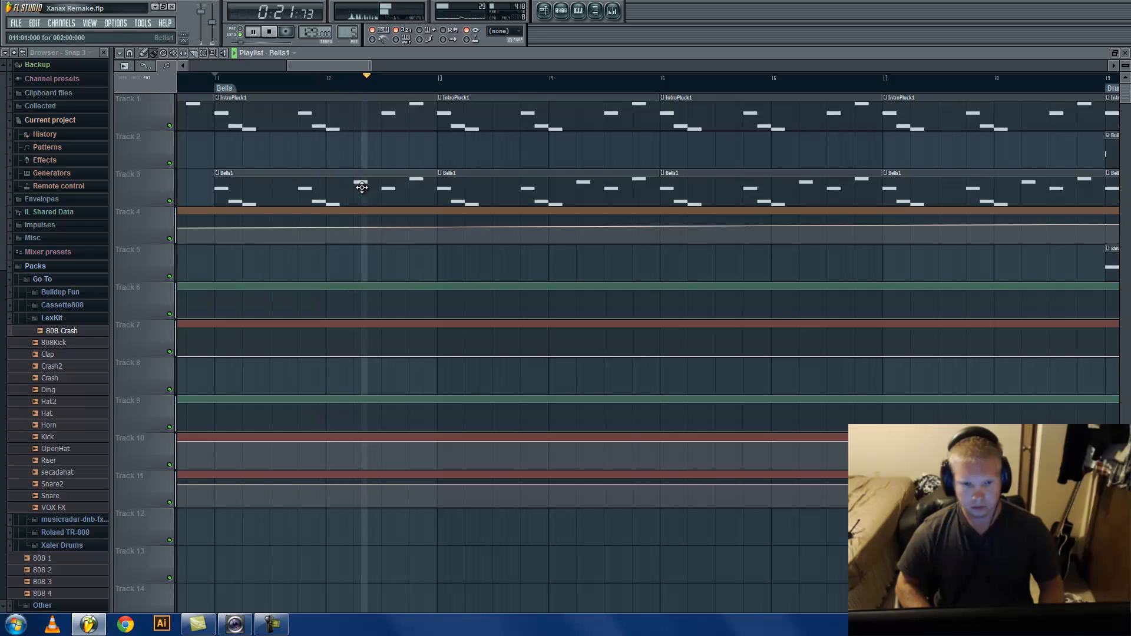
key(space)
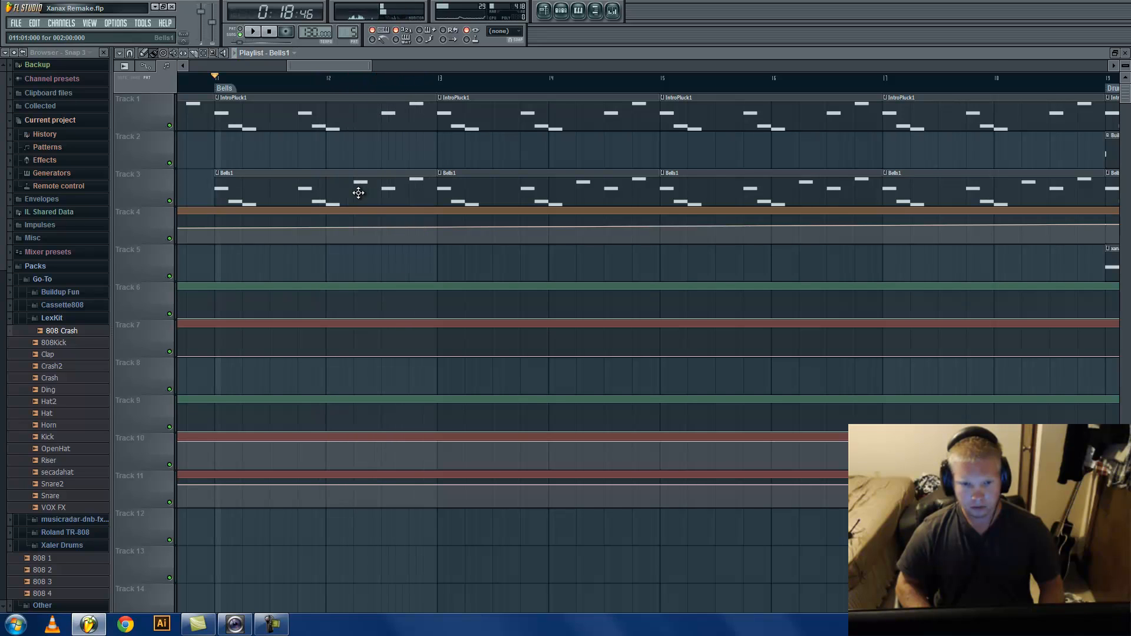
- Point out the extra D5 note of Bell1 in the piano roll and return to the playlist
double_click(359, 193)
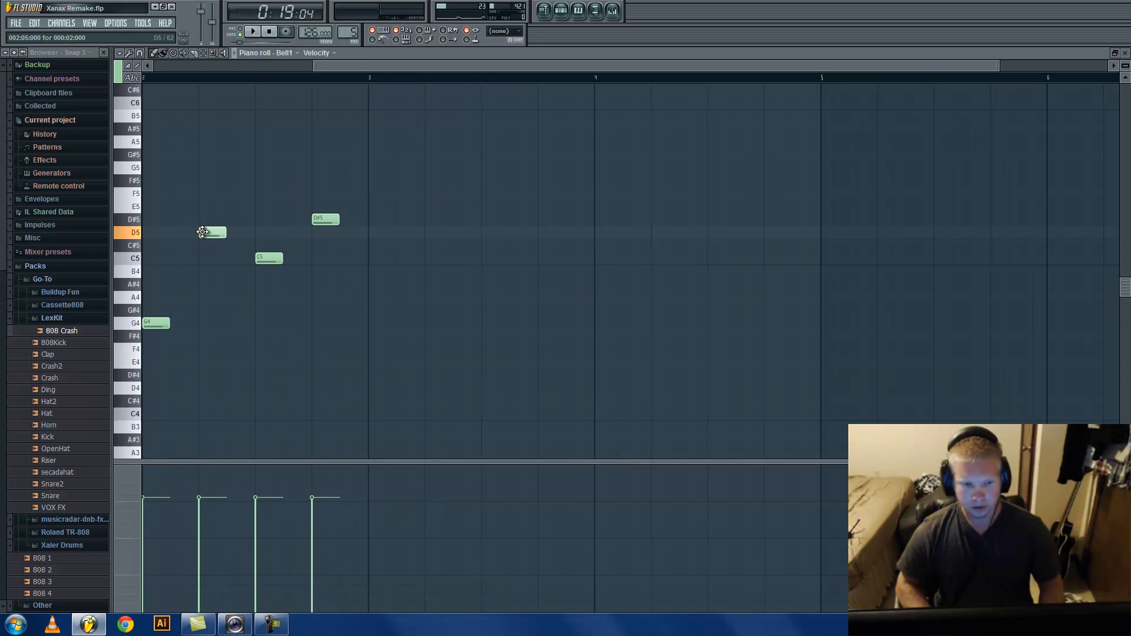
double_click(202, 231)
click(338, 198)
click(544, 11)
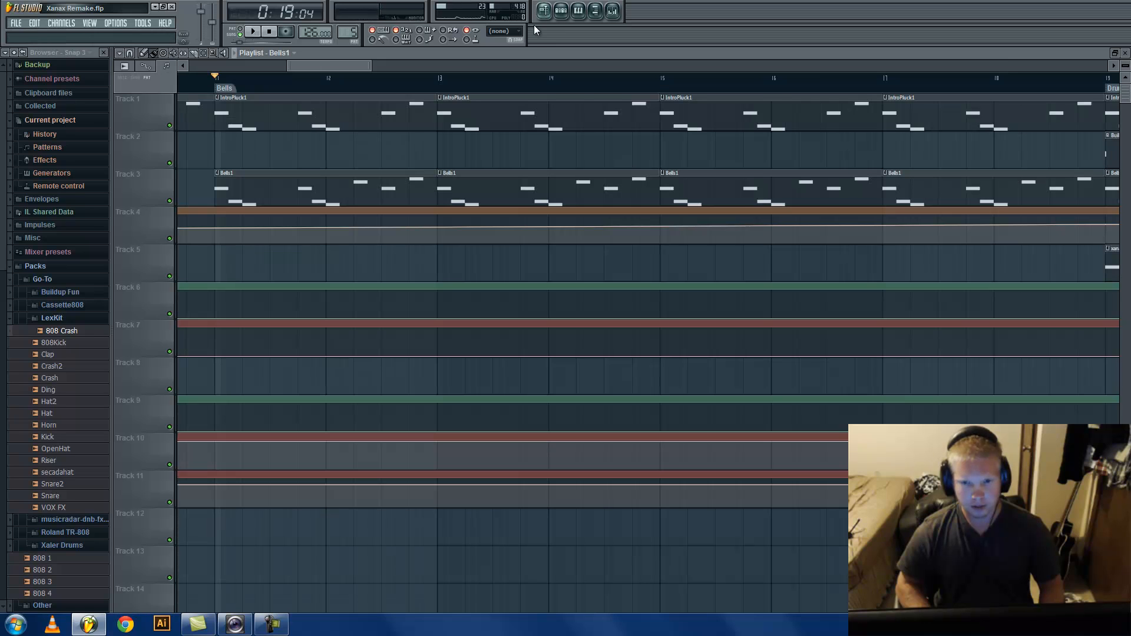
- Set the song position to the Drums marker at bar 19, with the Drums and Drop sections in view
scroll(515, 55, down, 1)
scroll(373, 68, down, 7)
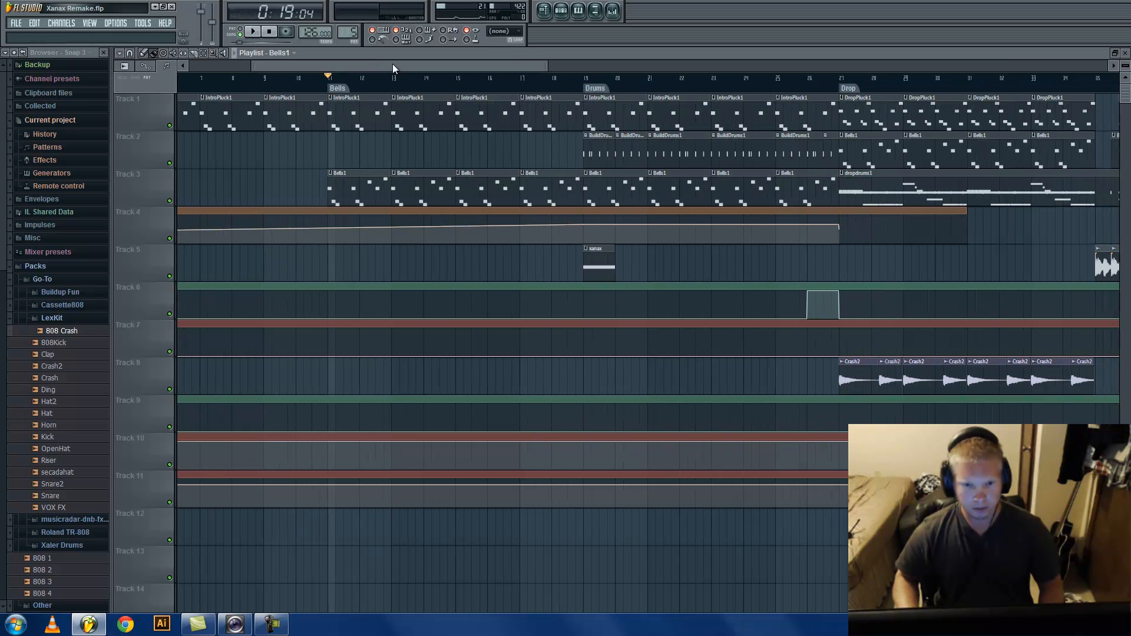
drag(392, 69, 434, 61)
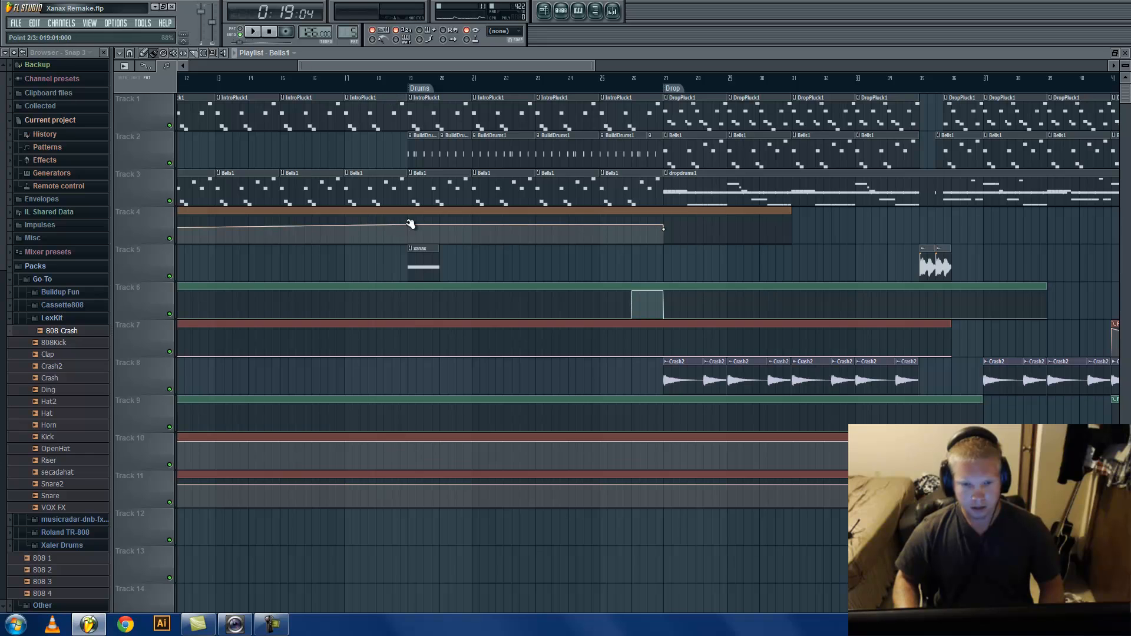
click(411, 79)
drag(409, 67, 424, 66)
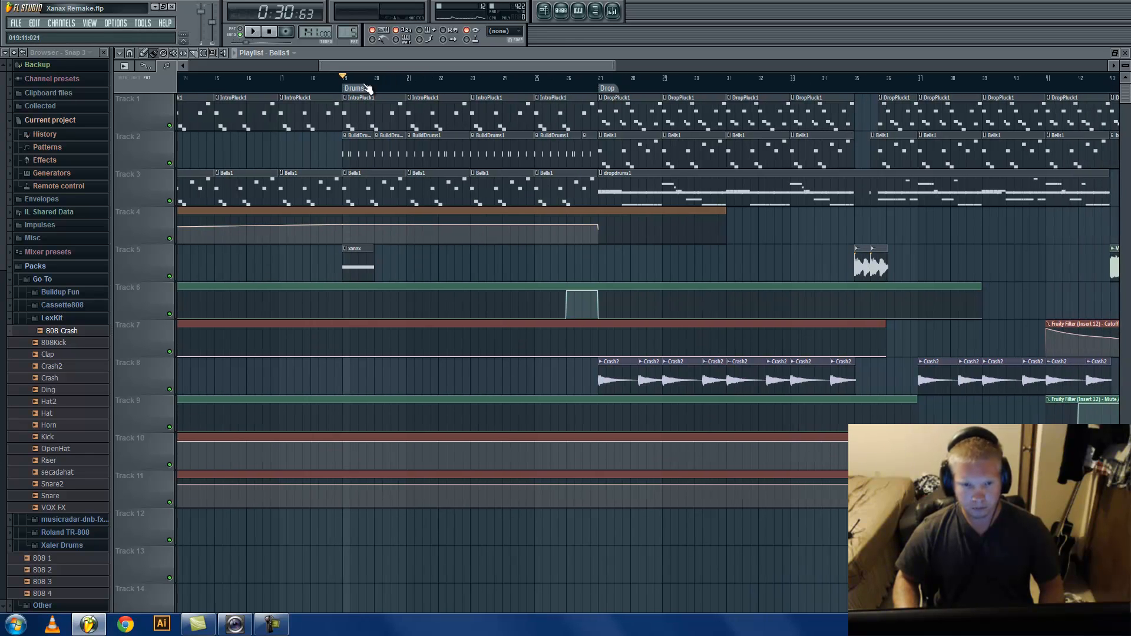
- Open the BuildDrums1 pattern from the Drums section in the step sequencer and play it in pattern mode
double_click(351, 144)
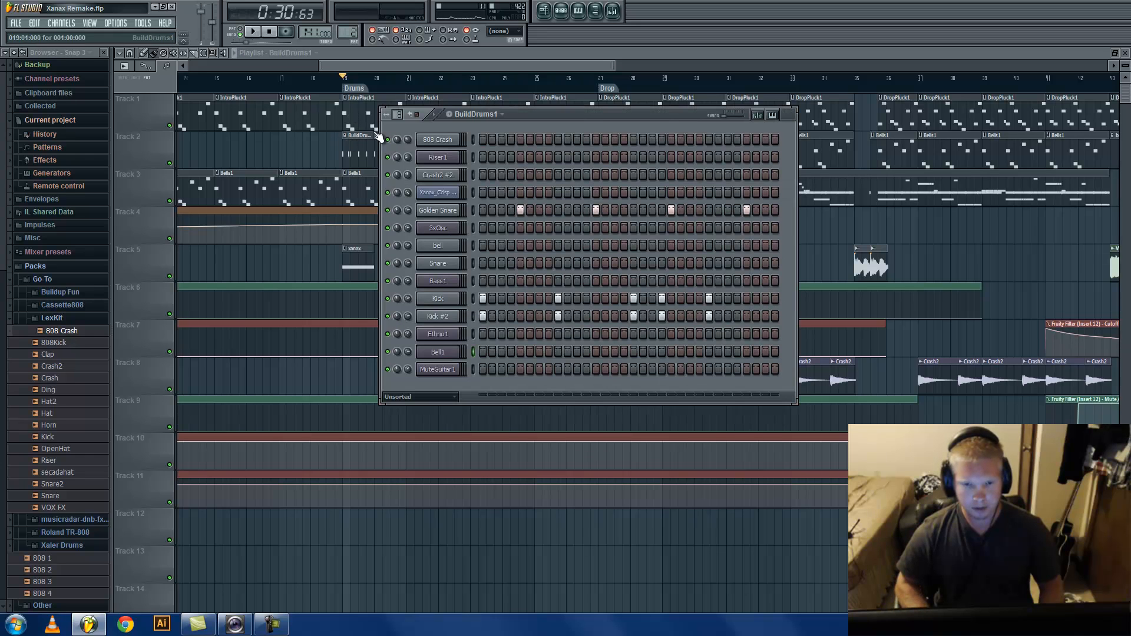
click(243, 33)
key(space)
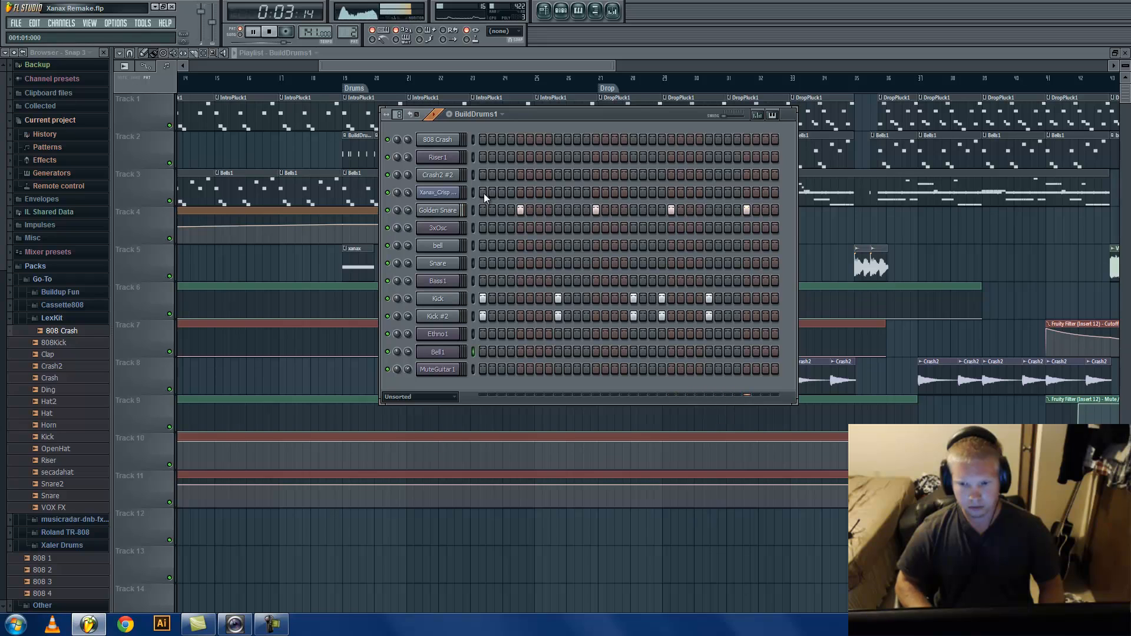
key(space)
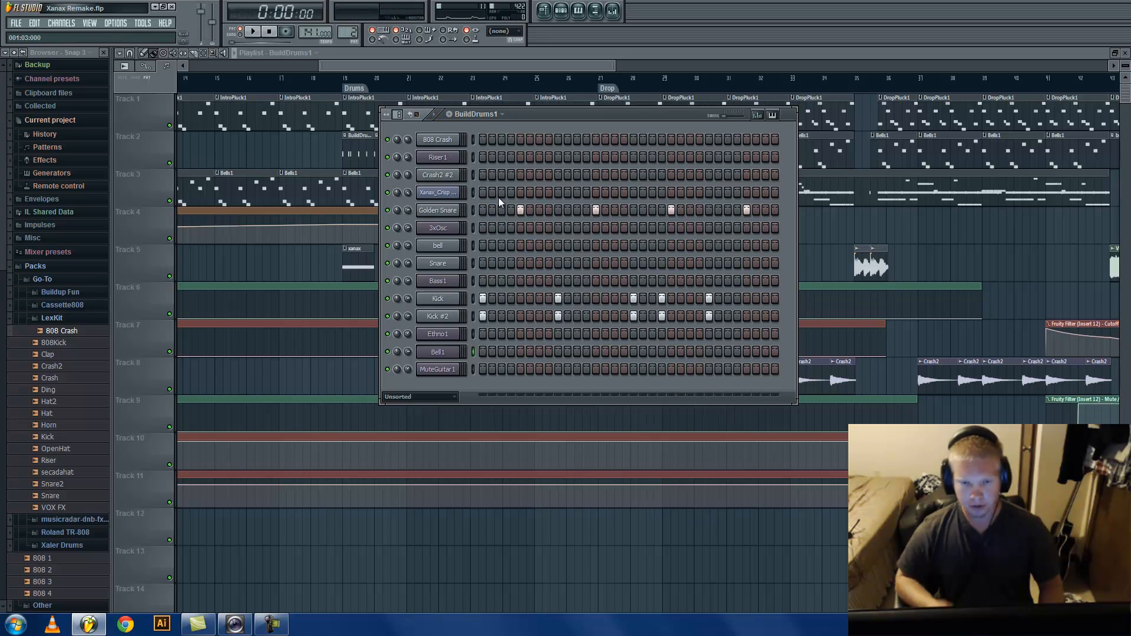
- Compare the sample settings of the layered Kick and Kick #2 channels, auditioning their sounds
click(439, 299)
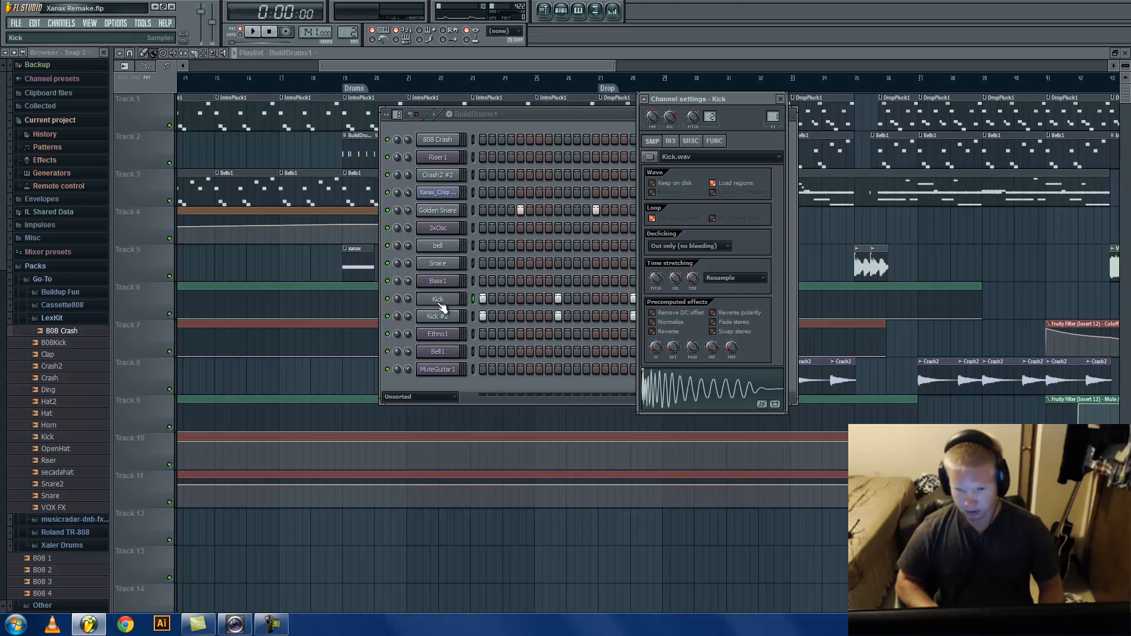
click(446, 319)
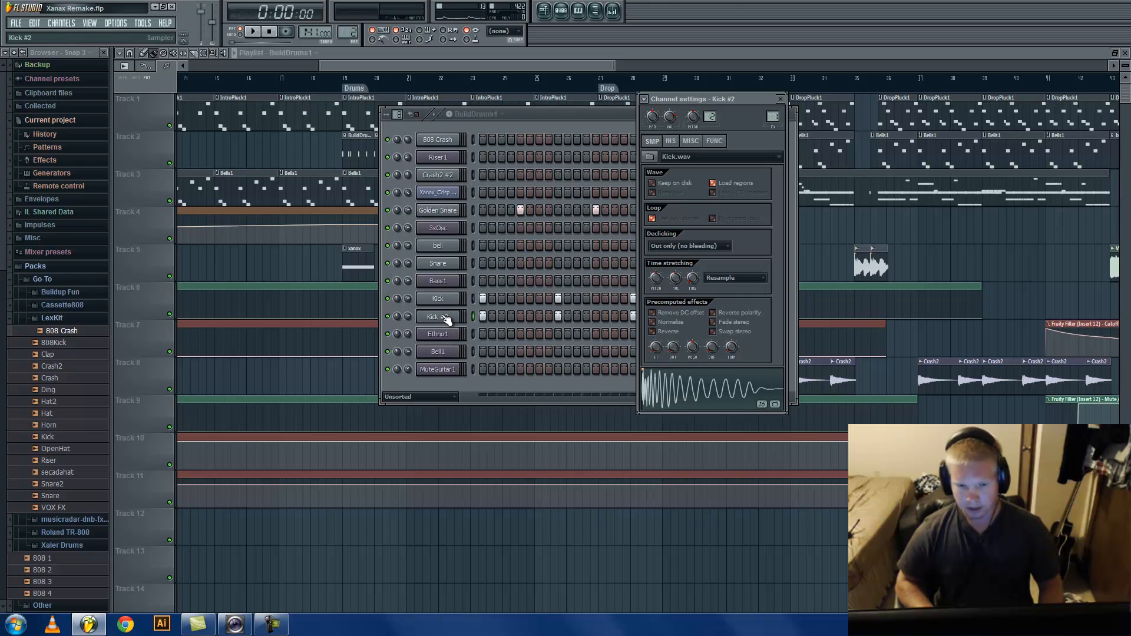
click(442, 302)
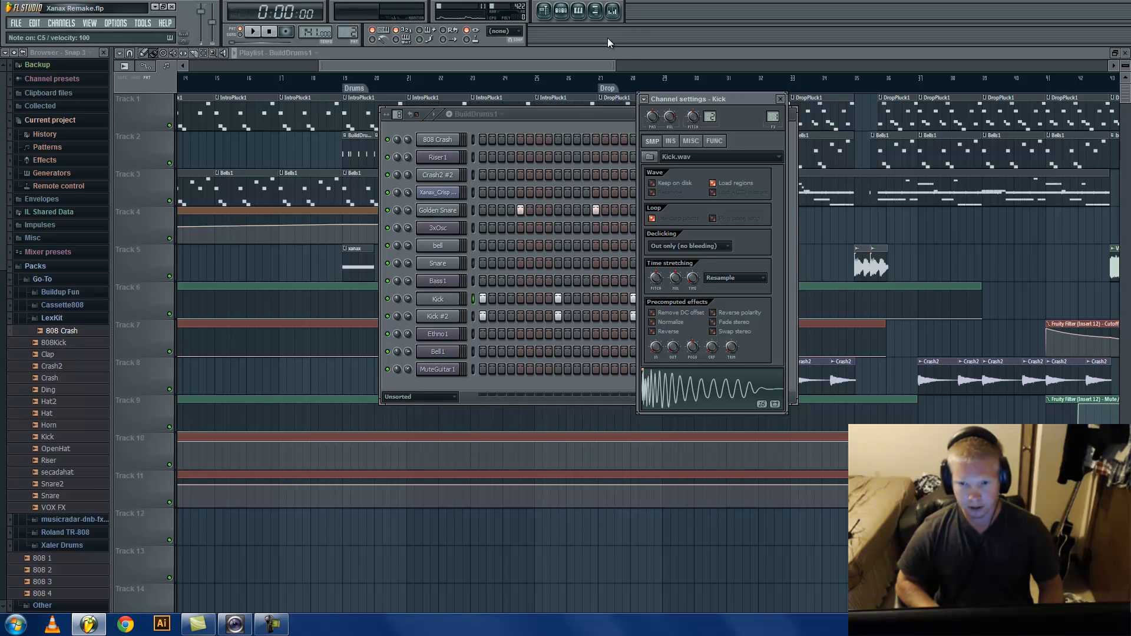
click(439, 317)
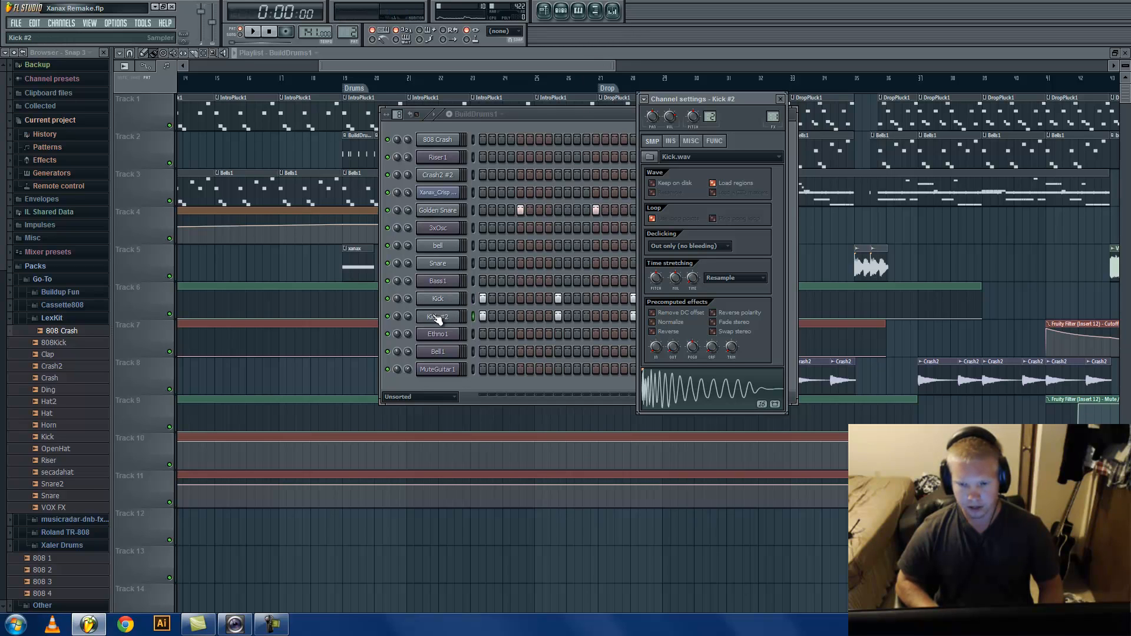
key(q)
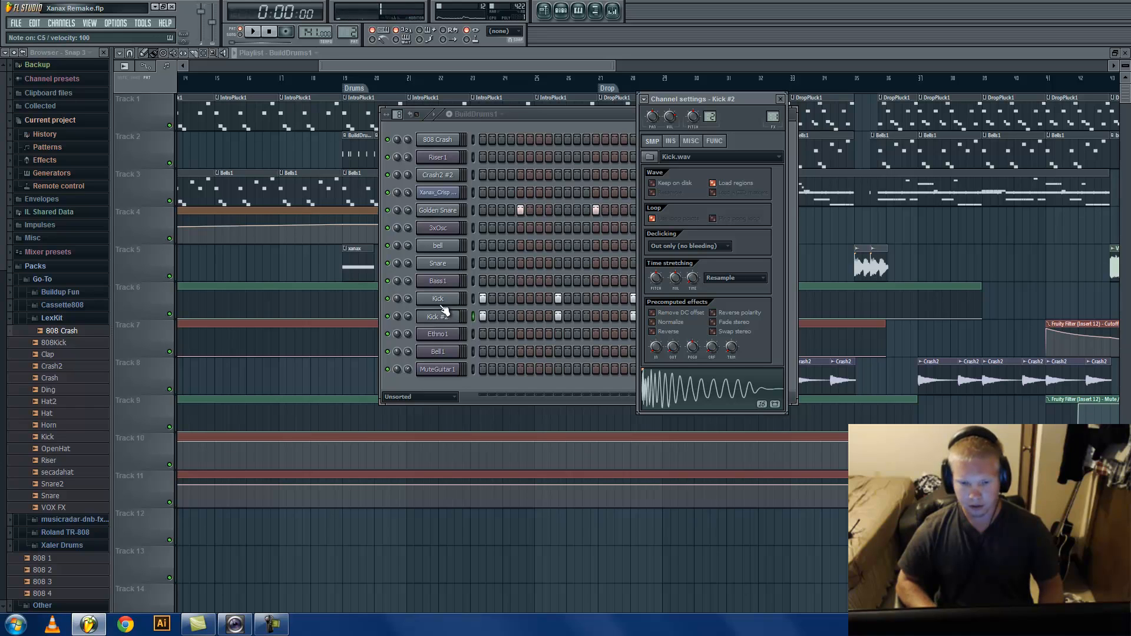
- Compare the root notes of Kick and Kick #2 in their miscellaneous settings, and audition the Golden Snare channel
click(445, 301)
click(691, 141)
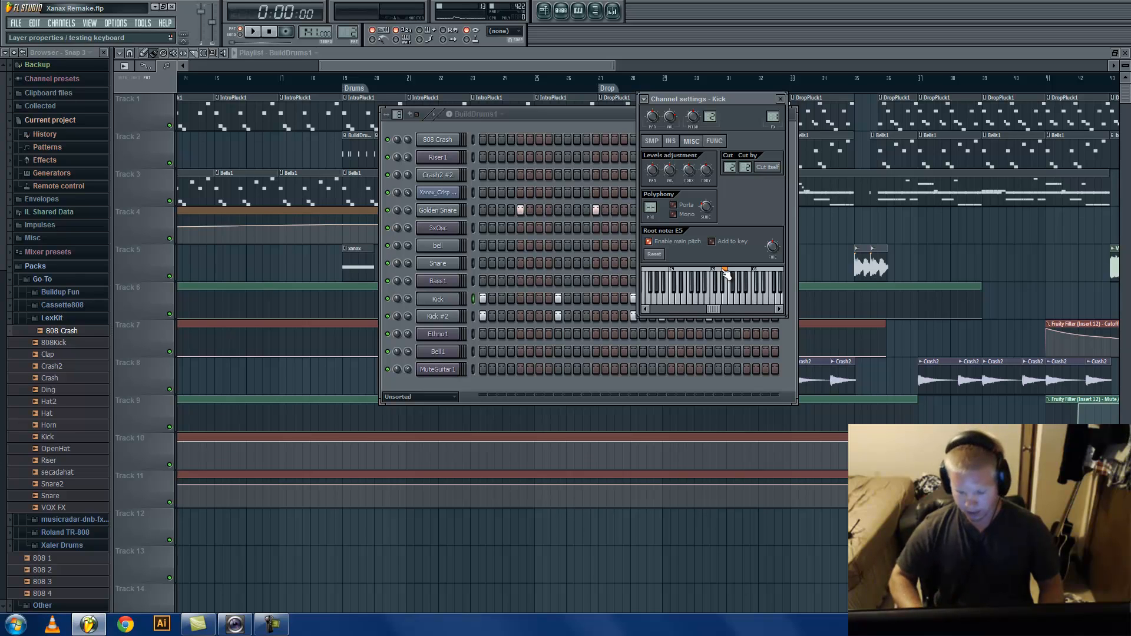
click(442, 317)
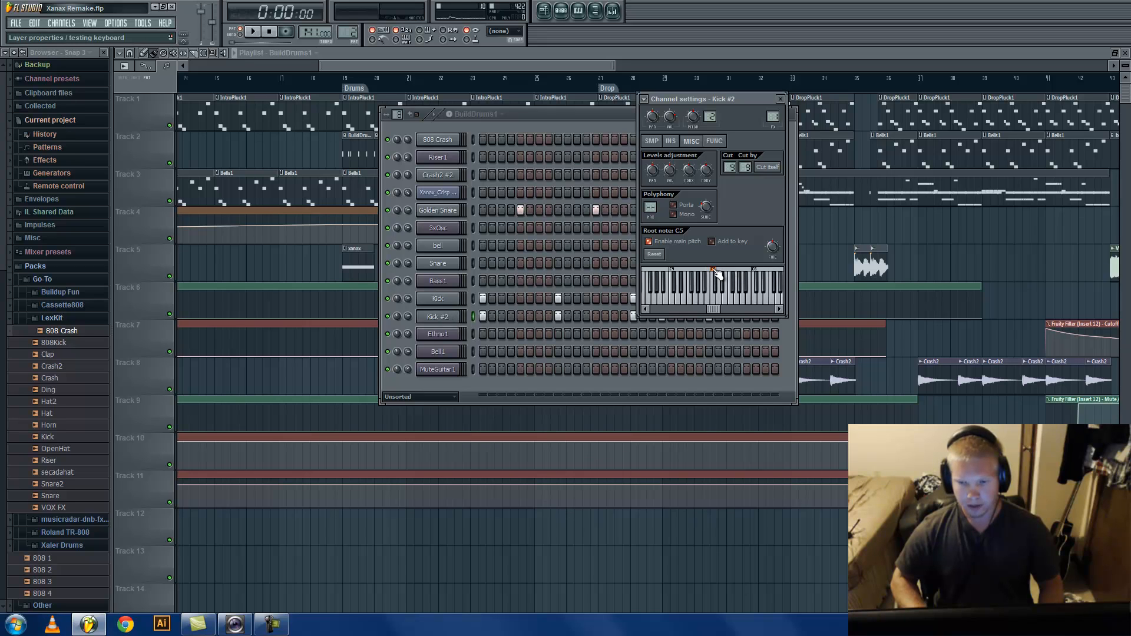
click(442, 299)
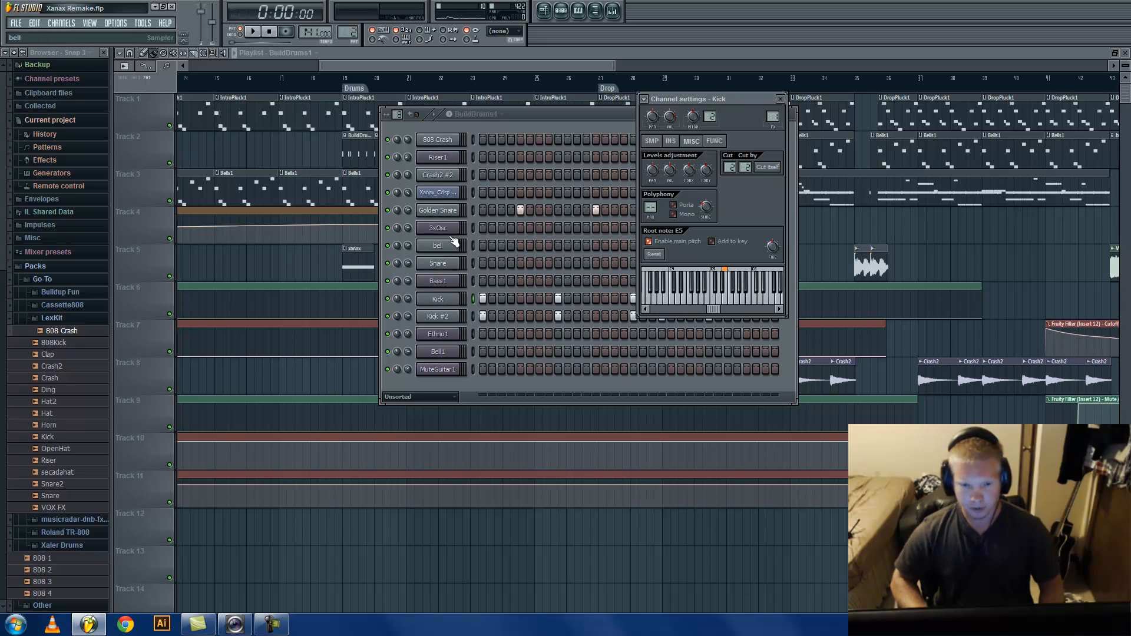
click(449, 212)
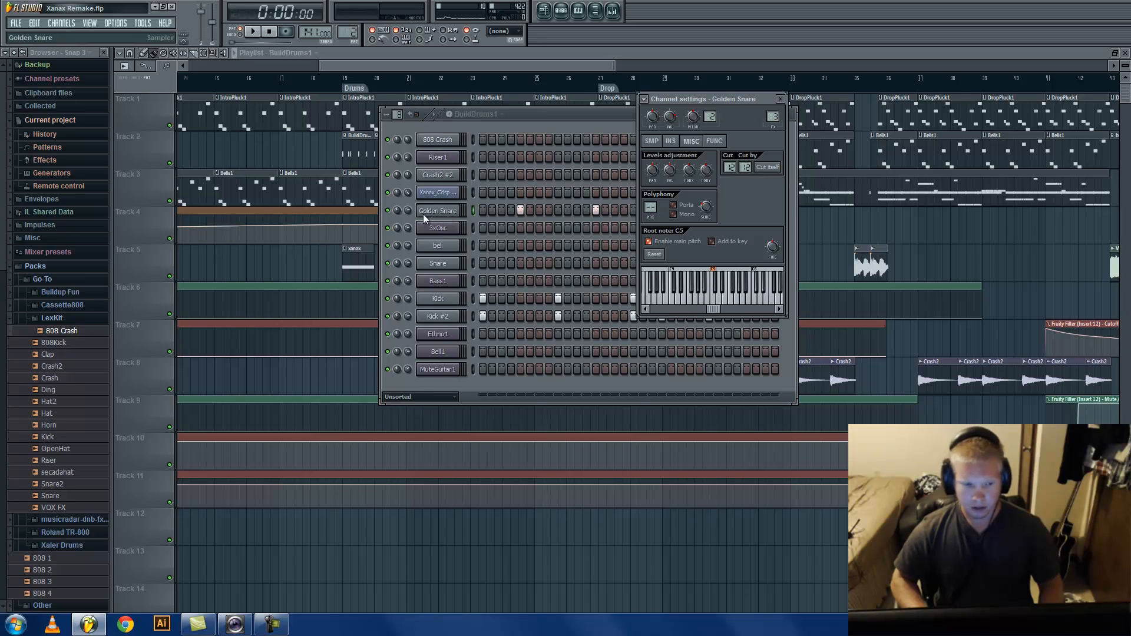
key(z)
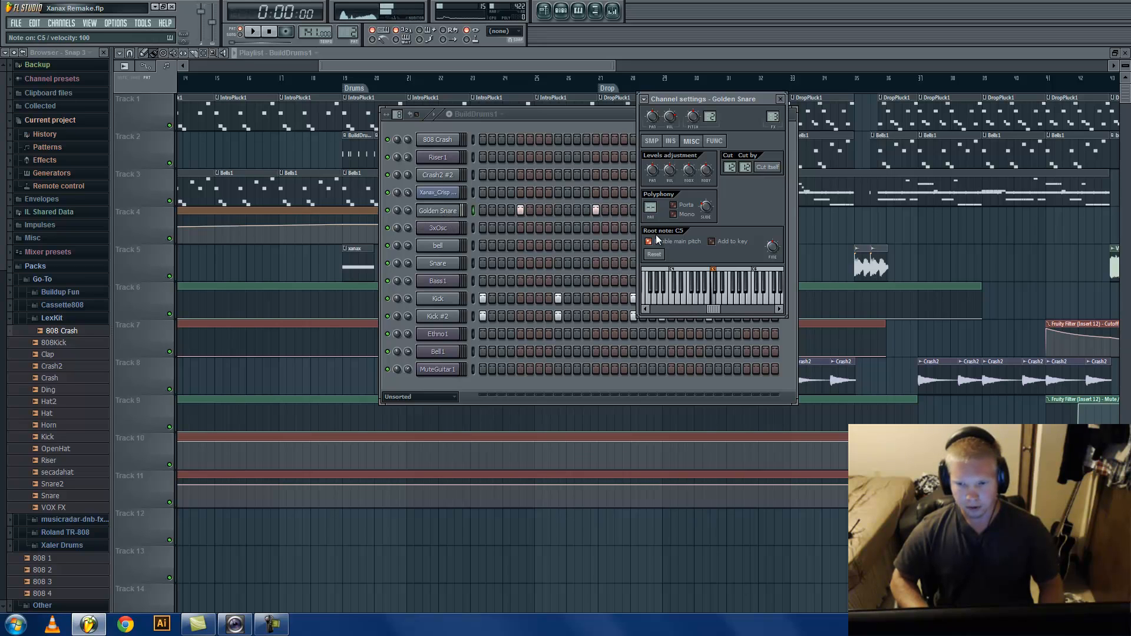
- Inspect the Parametric EQ 2 curve on the Kick mixer track and play the BuildDrums1 pattern briefly
click(613, 10)
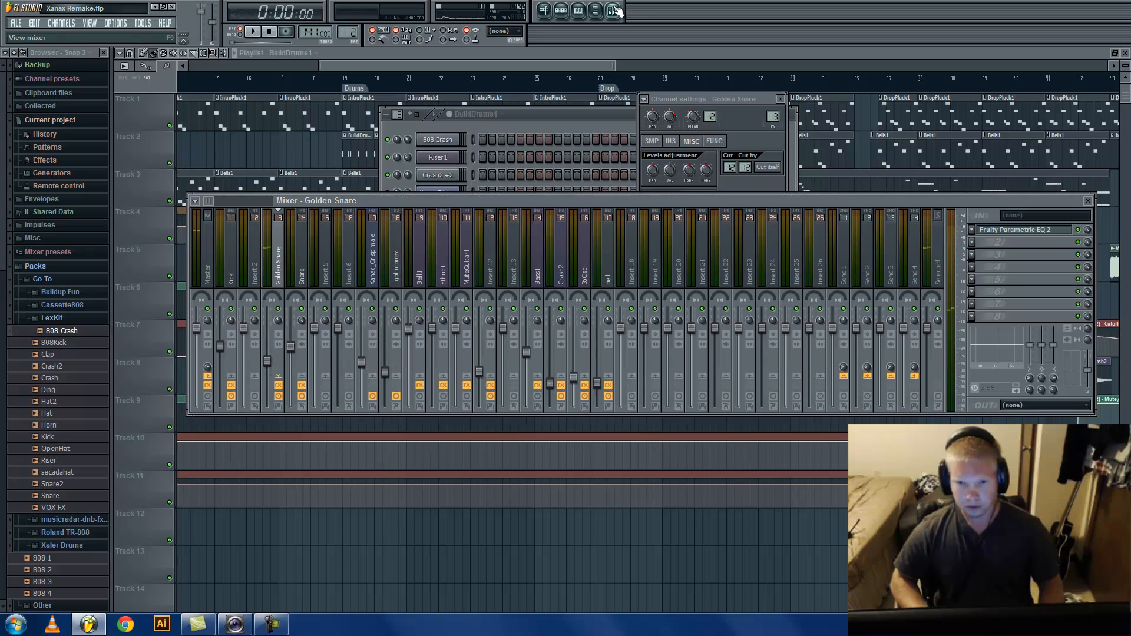
click(235, 278)
click(1012, 234)
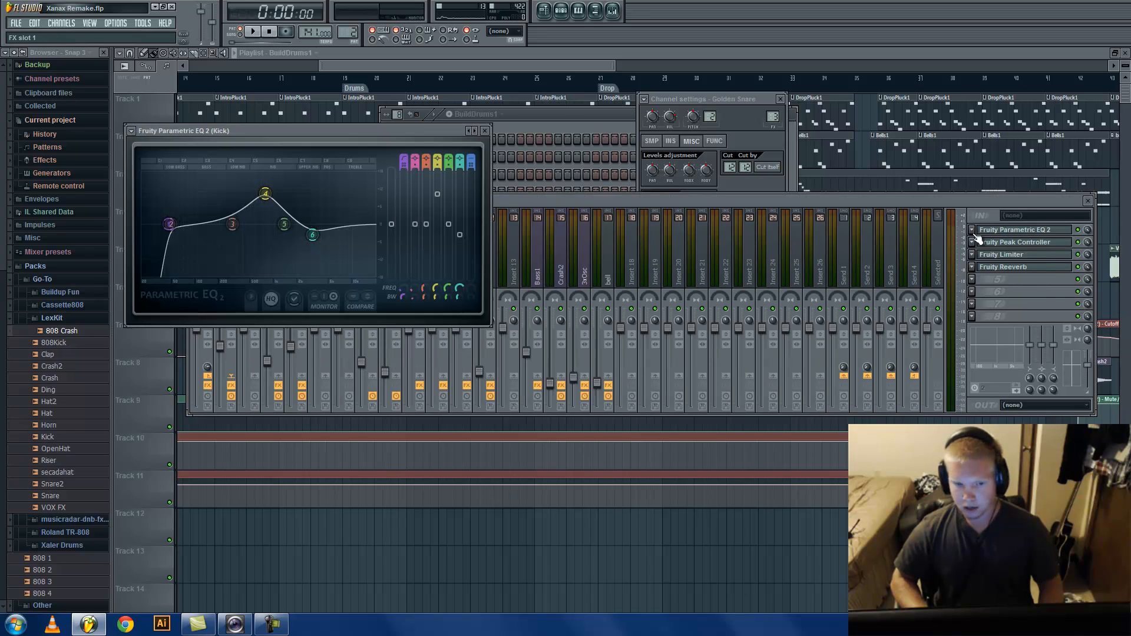
click(558, 118)
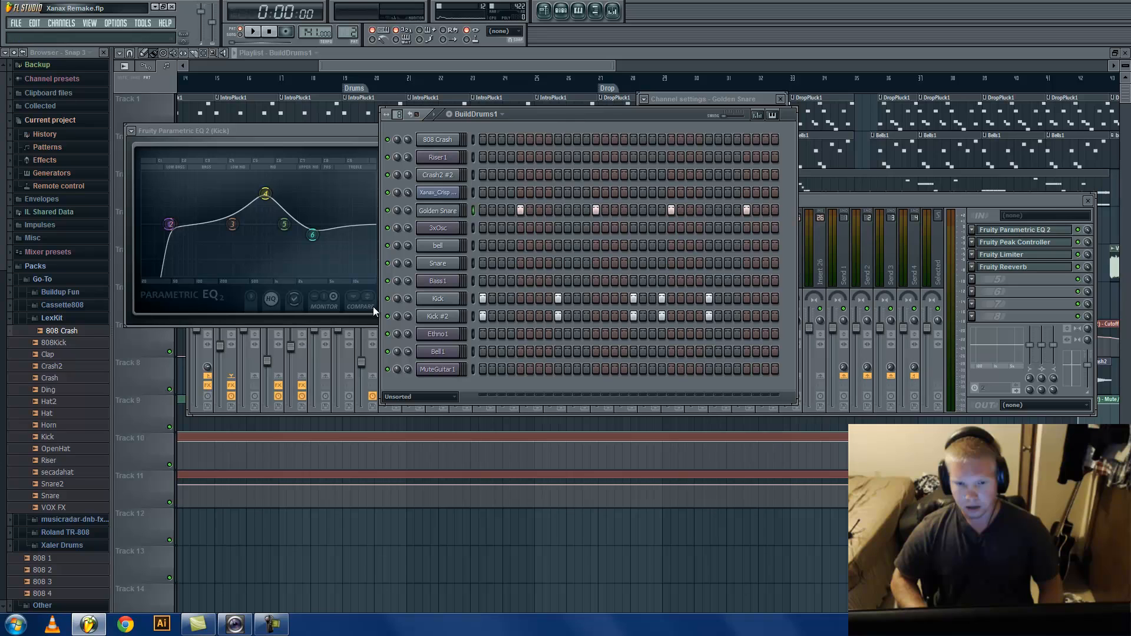
click(829, 200)
click(573, 123)
key(space)
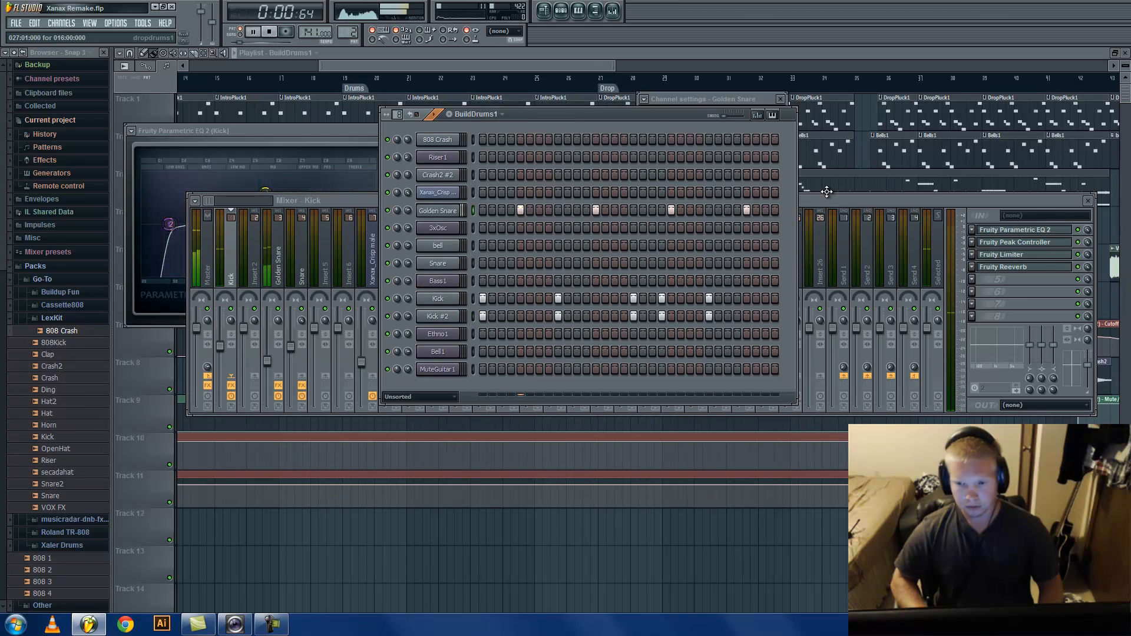
click(312, 136)
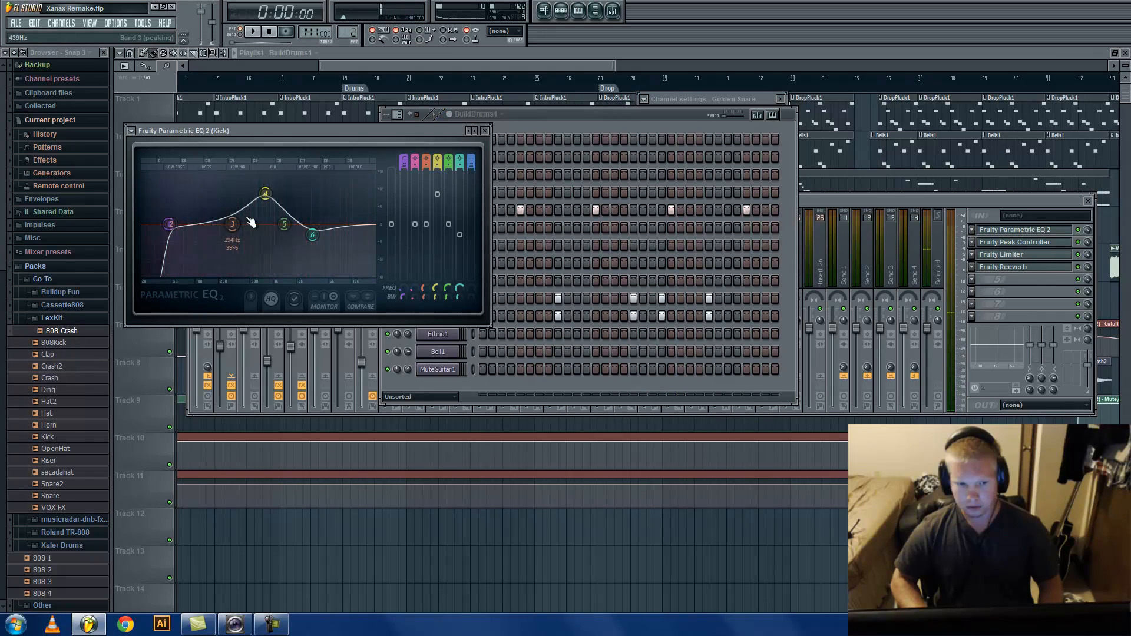
key(space)
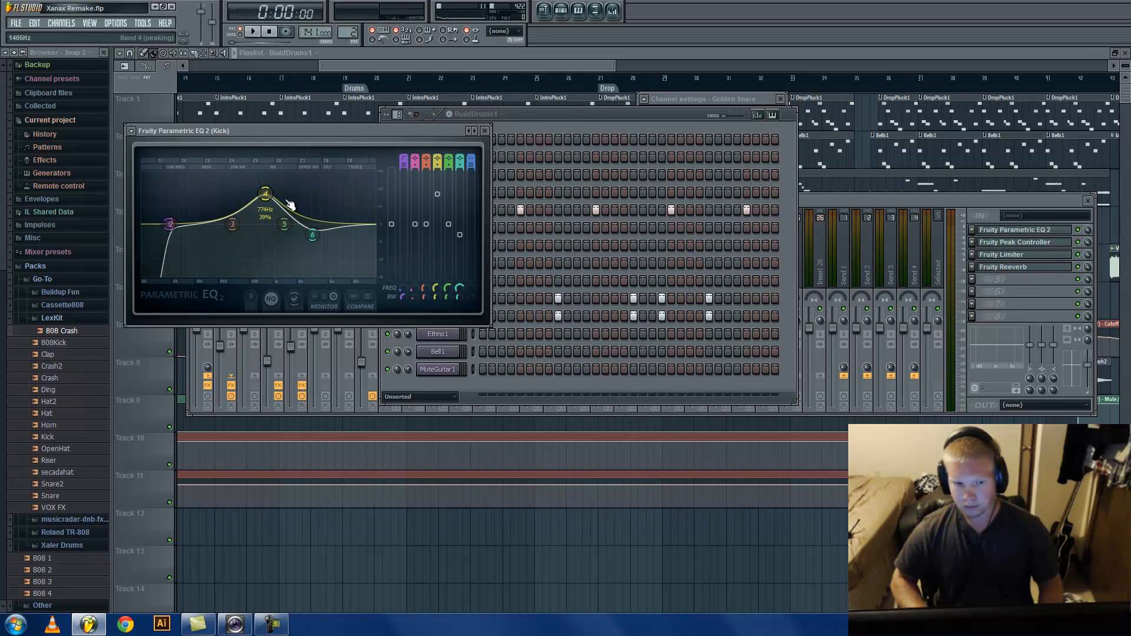
- Review the Fruity Limiter and Fruity Reeverb settings on the Kick mixer track, closing the reverb window
click(1015, 255)
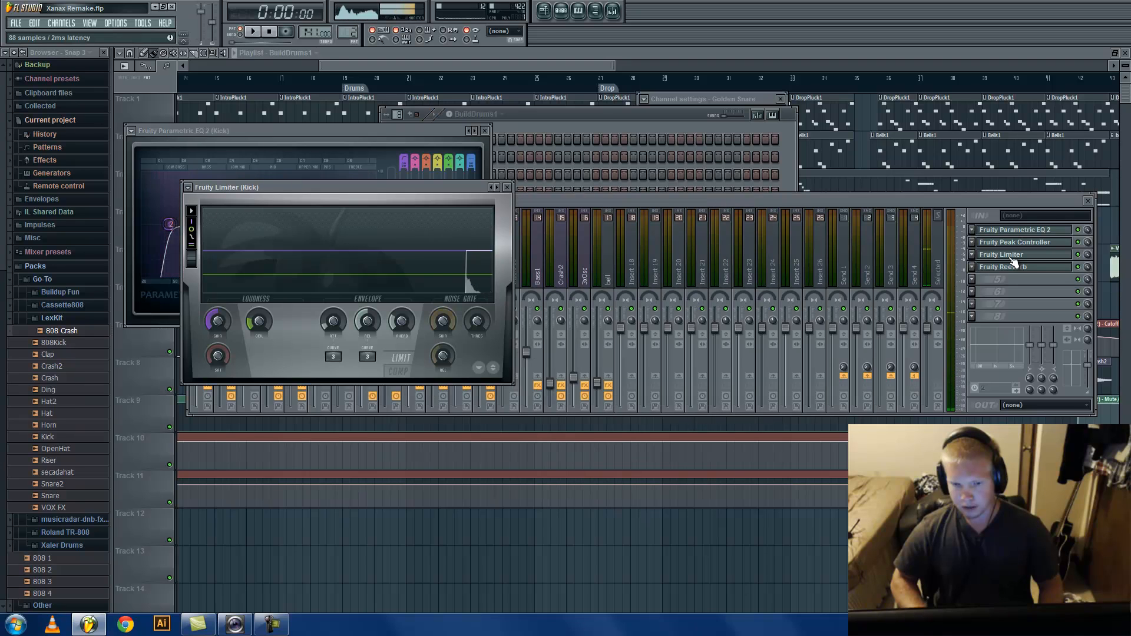
click(1020, 270)
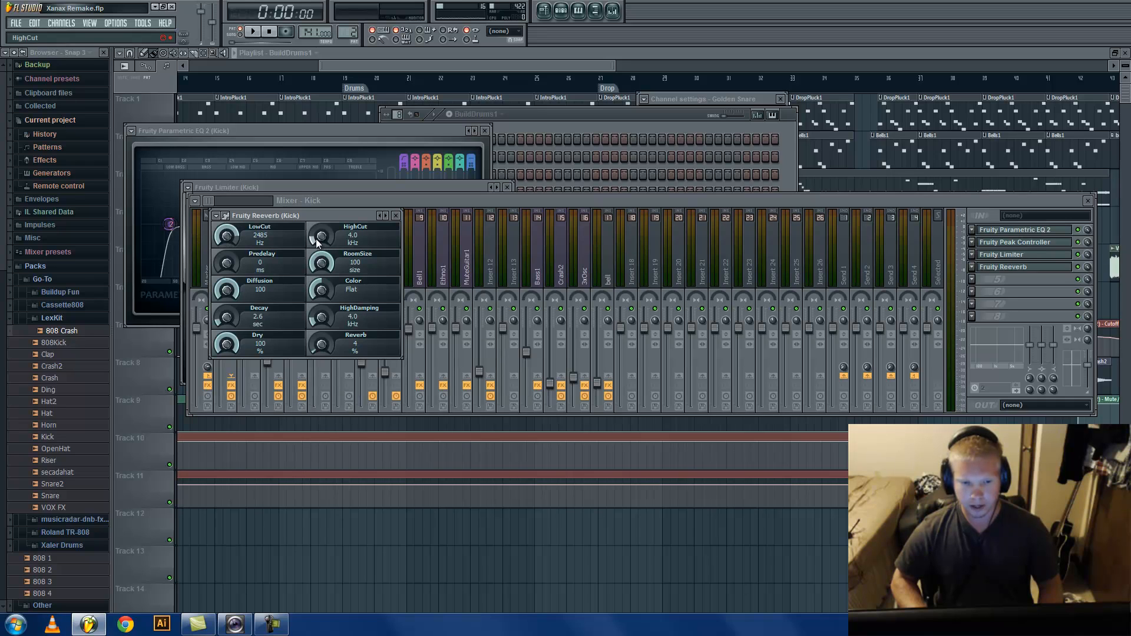
click(396, 216)
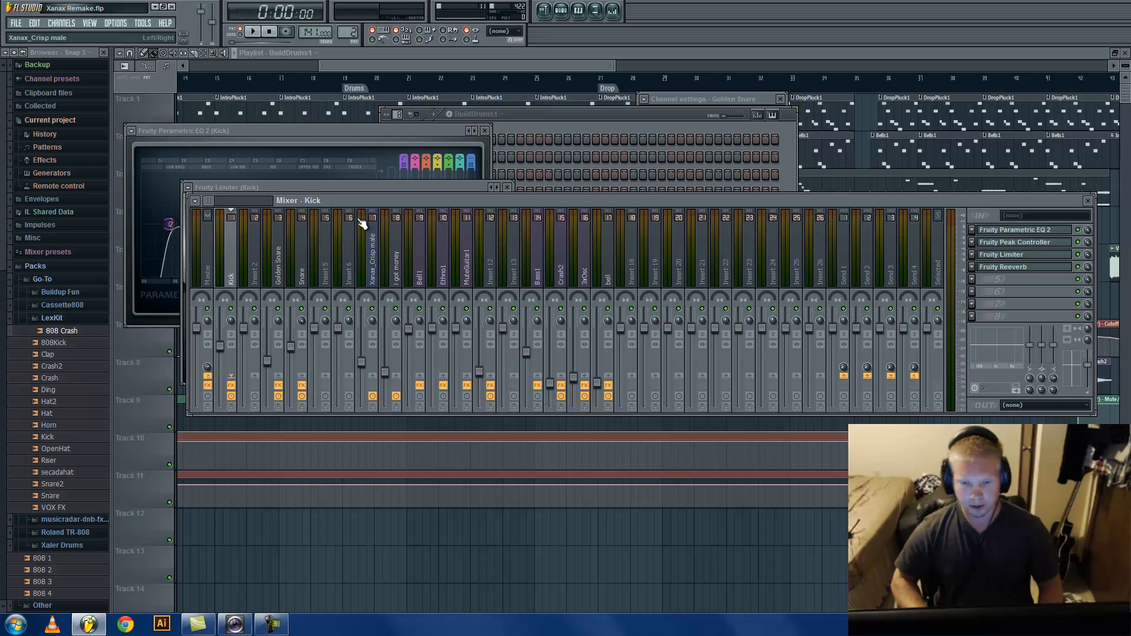
- Examine the Kick track's Fruity Peak Controller, pointing out its peak base knob, and return to the mixer
click(1018, 244)
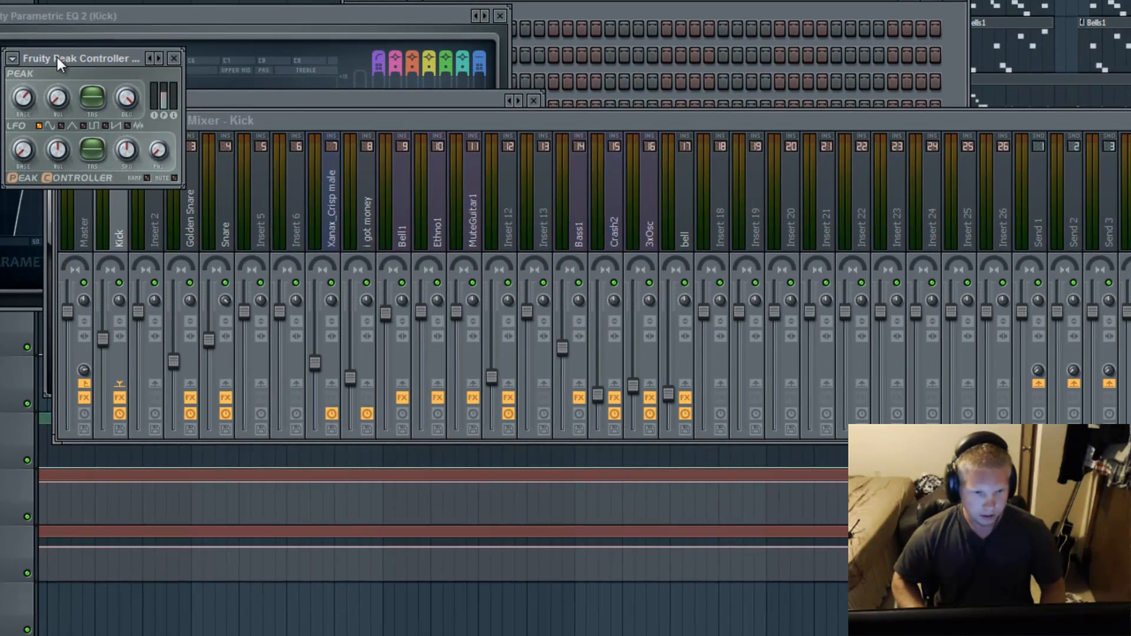
drag(58, 58, 101, 58)
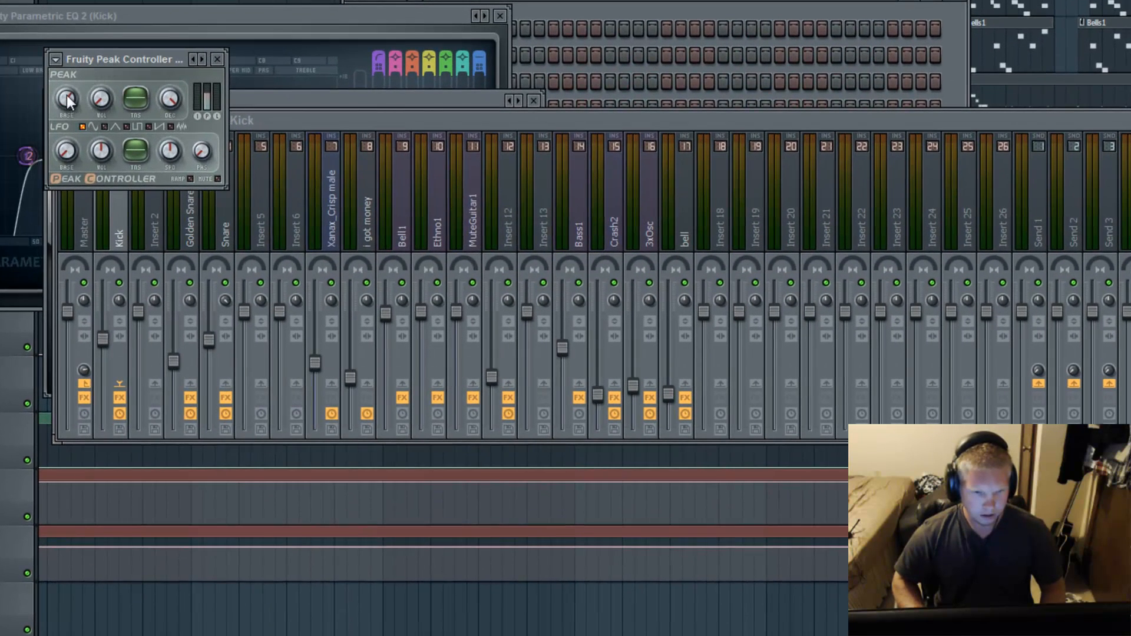
drag(66, 94, 63, 98)
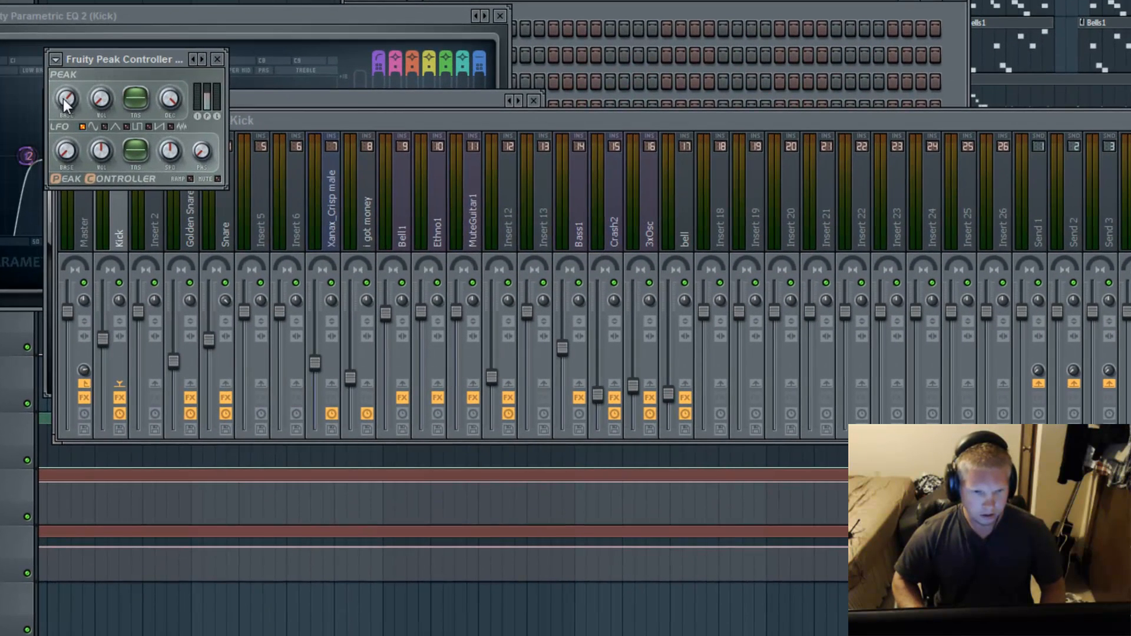
click(359, 122)
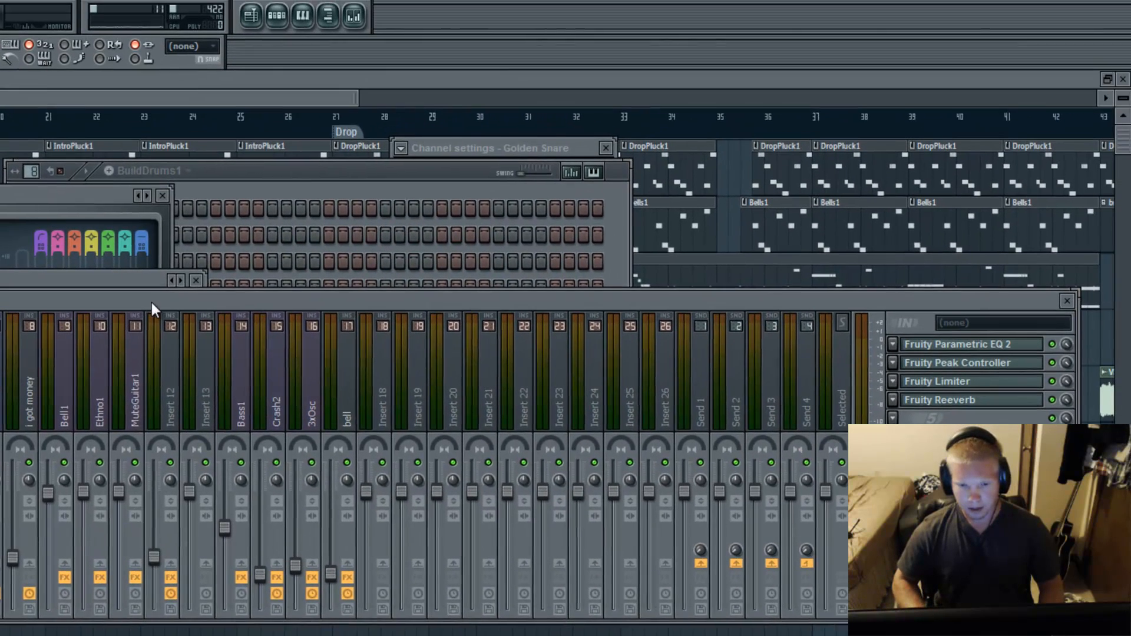
- Open the first Parametric EQ 2 on the Bass1 mixer track and check the controller link of its band 1 level
click(235, 420)
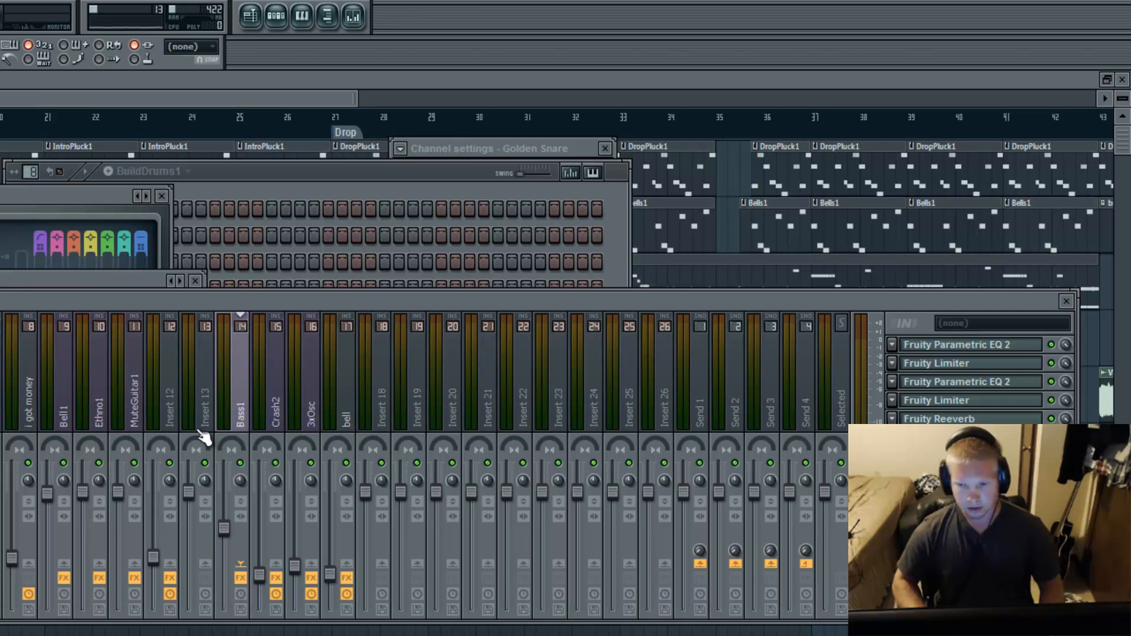
click(989, 347)
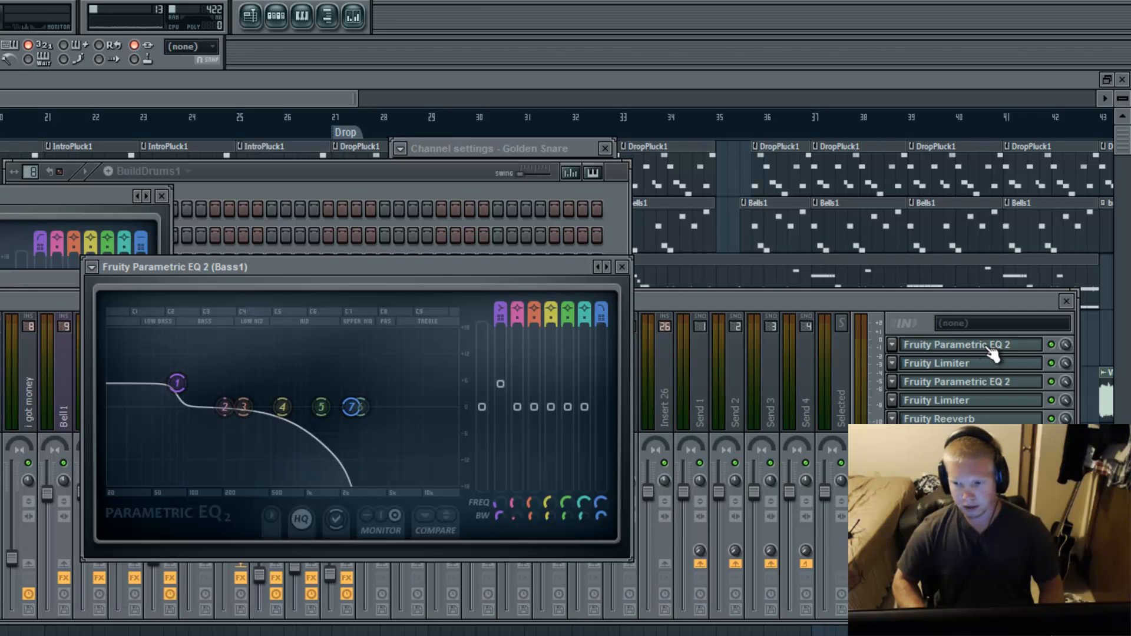
right_click(500, 386)
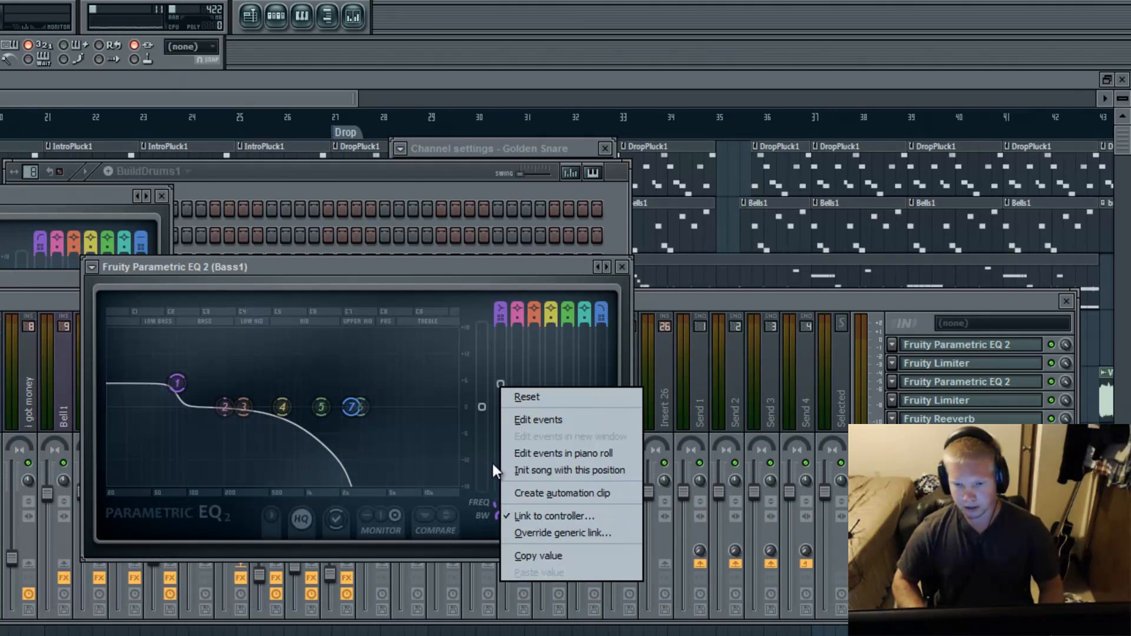
click(511, 270)
- Compare the Kick and Bass1 effect chains in the mixer and reopen Bass1's first Parametric EQ 2
click(2, 383)
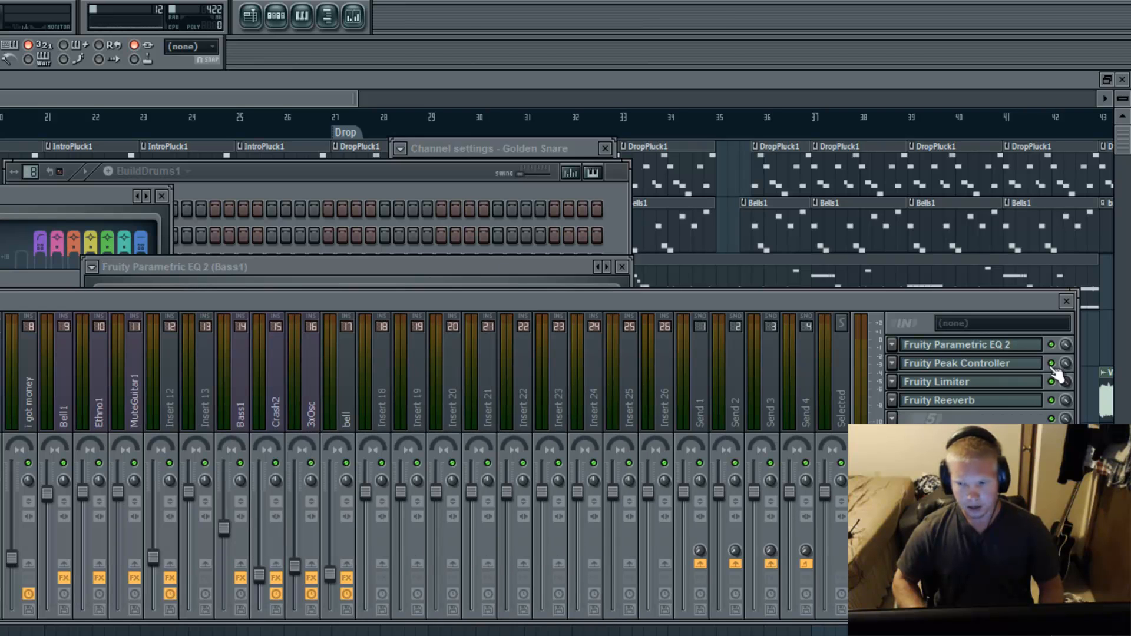
click(241, 409)
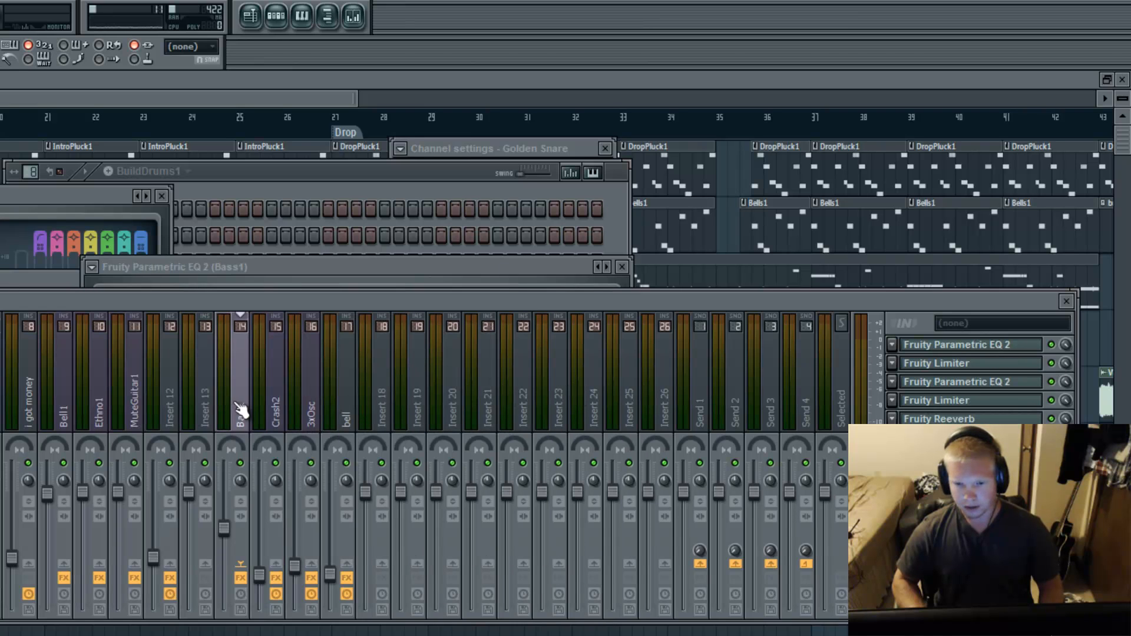
click(1001, 345)
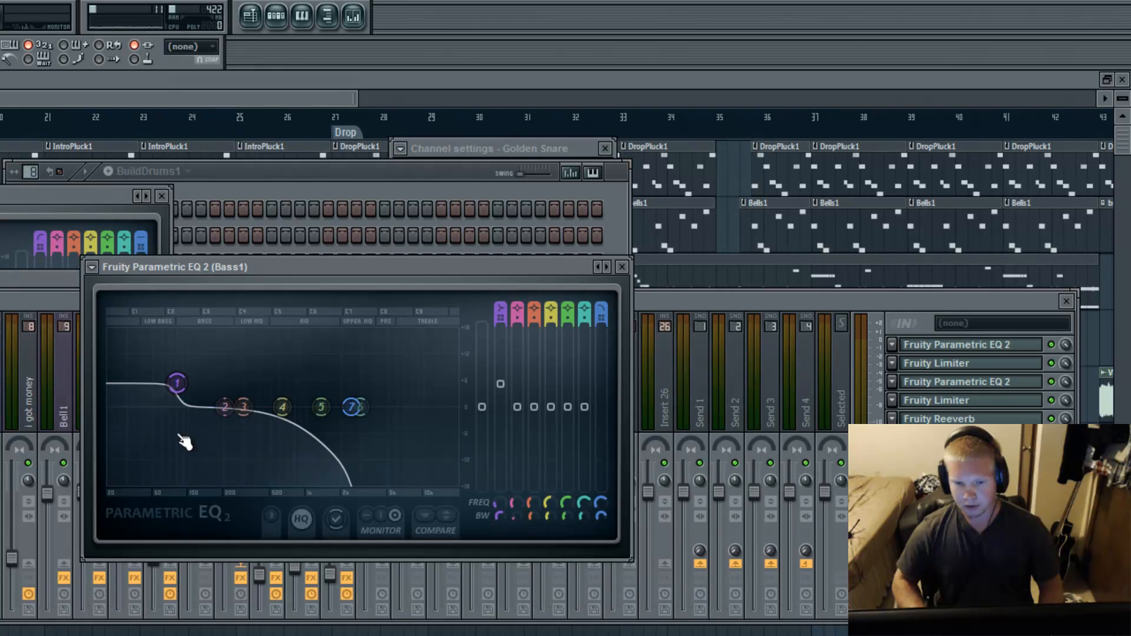
key(space)
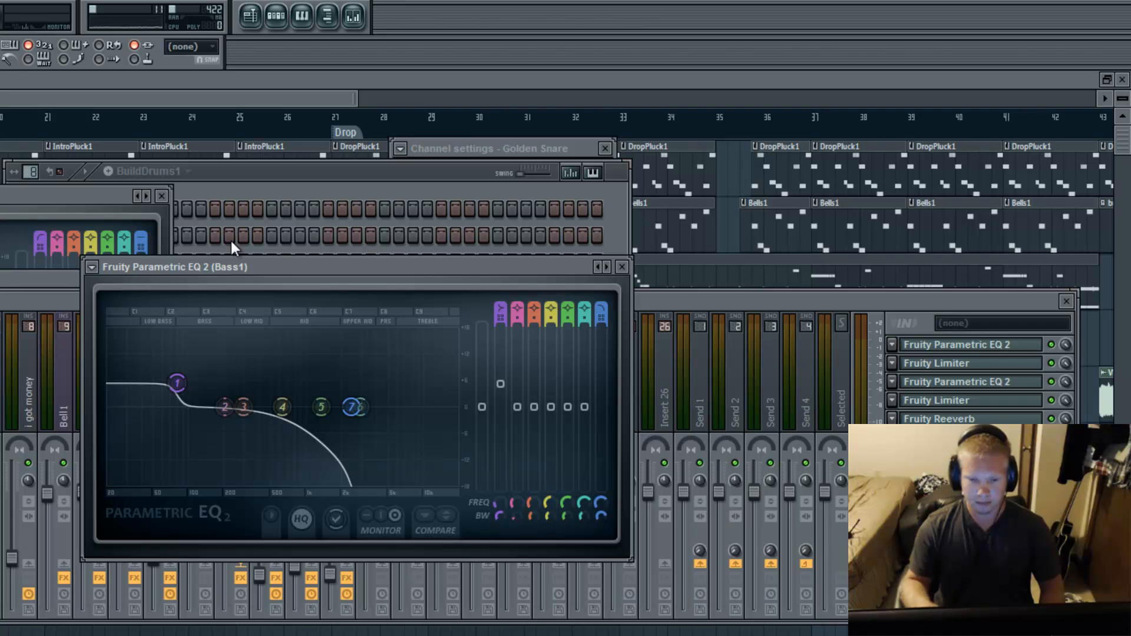
- Bring the BuildDrums1 step sequencer back into view and return to the playlist at the Drums section
click(3, 297)
click(309, 167)
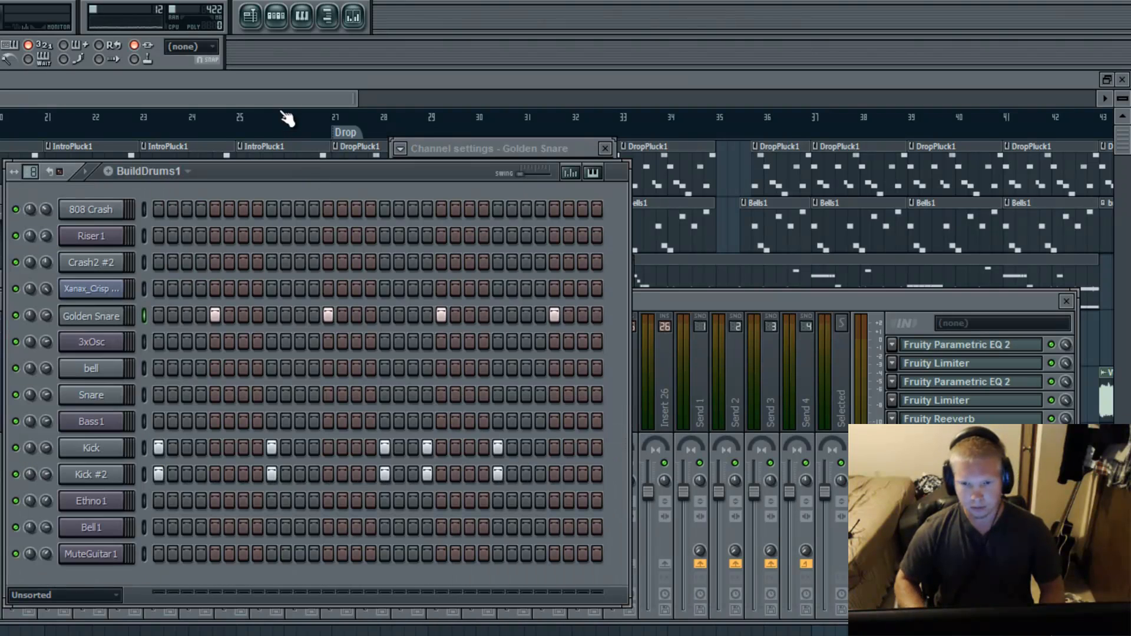
click(286, 100)
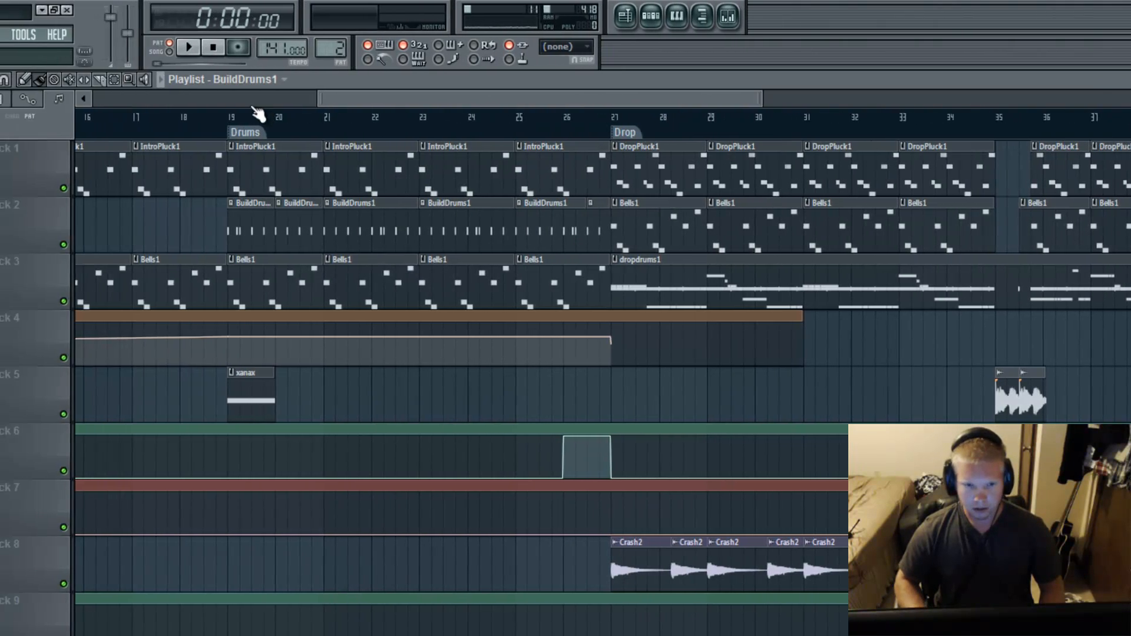
- Play the song from the Drums marker at bar 19, stop it, and move the playback position to the Drop marker
click(231, 115)
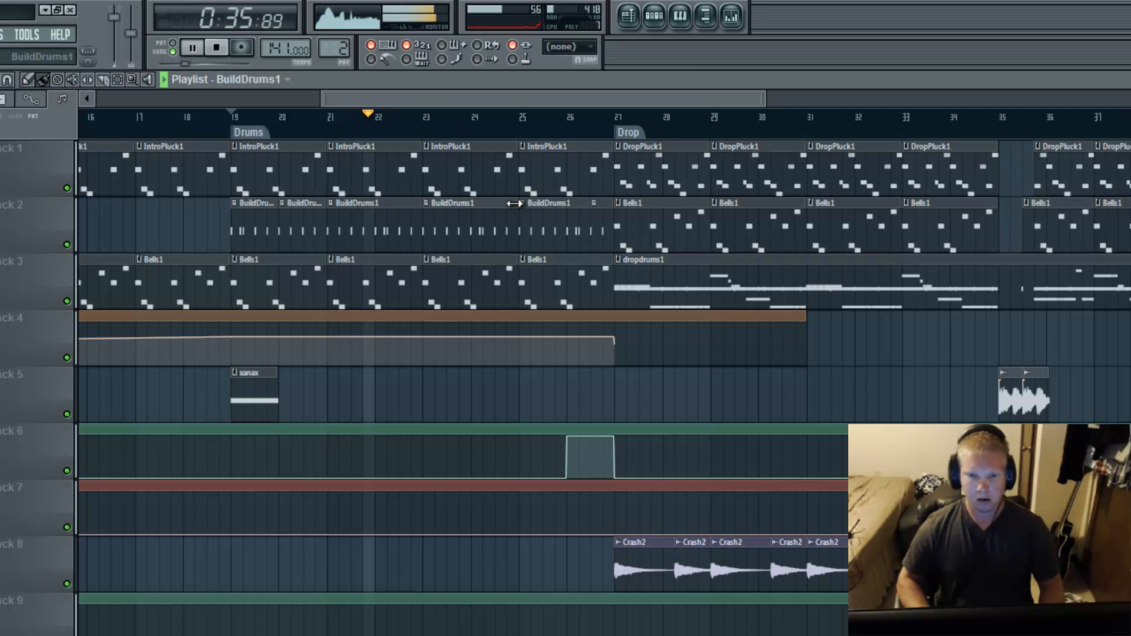
key(space)
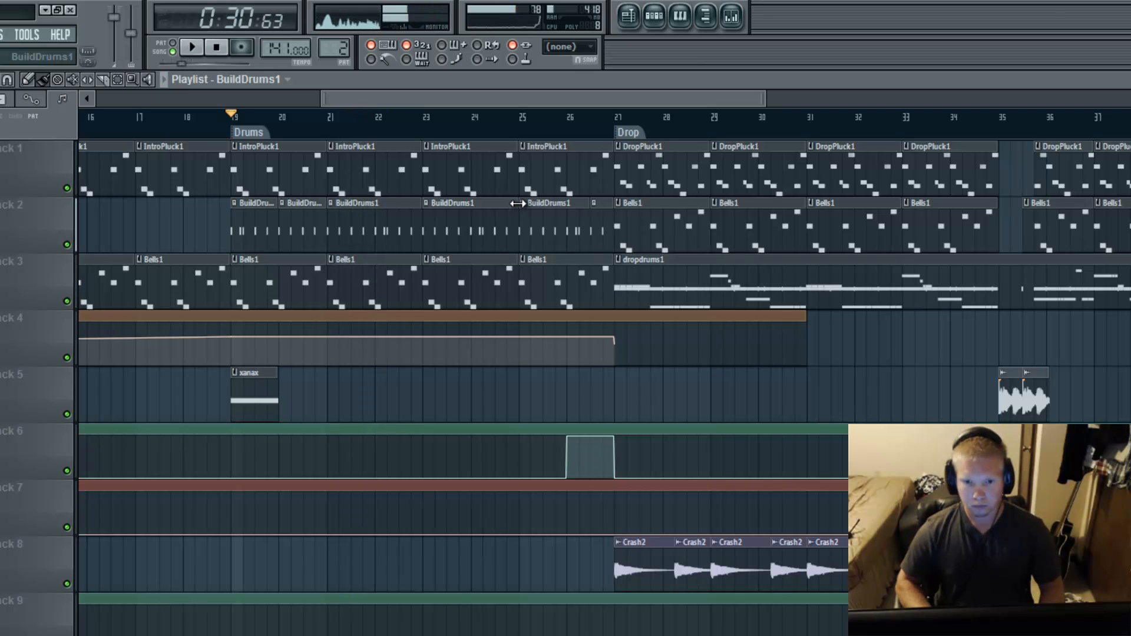
click(618, 132)
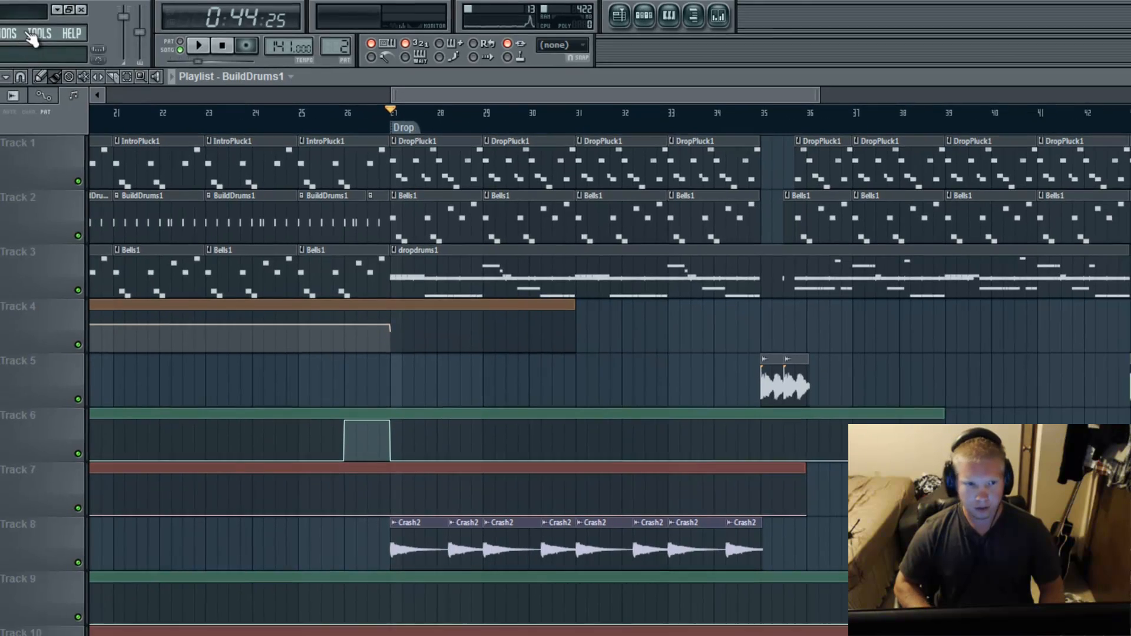
- Check the audio settings and close the settings window
click(97, 25)
click(112, 59)
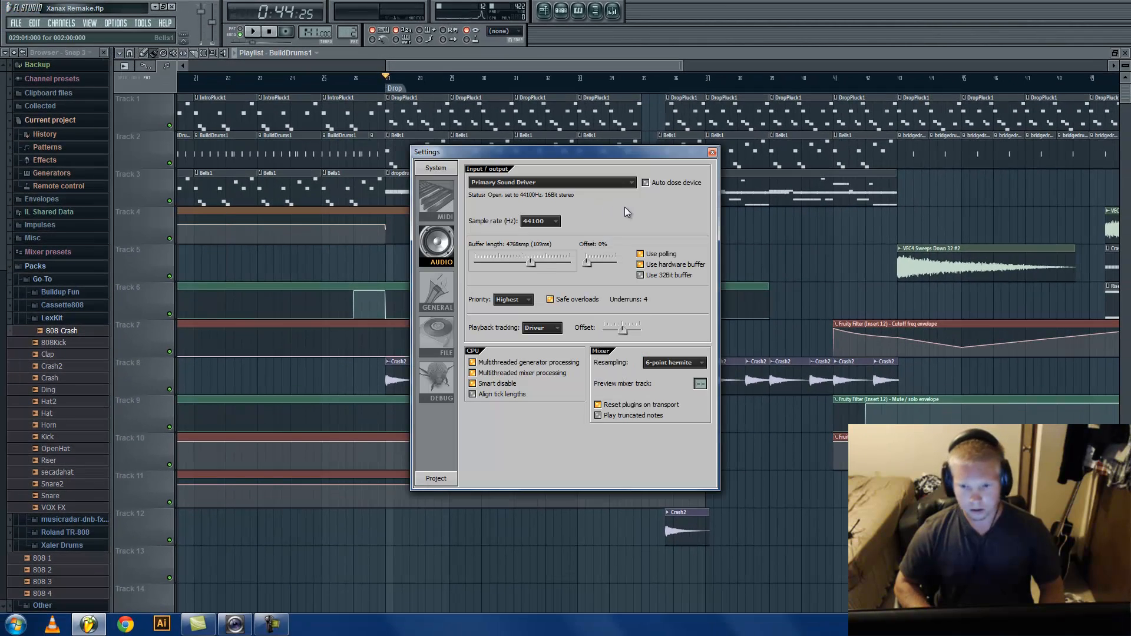
click(711, 152)
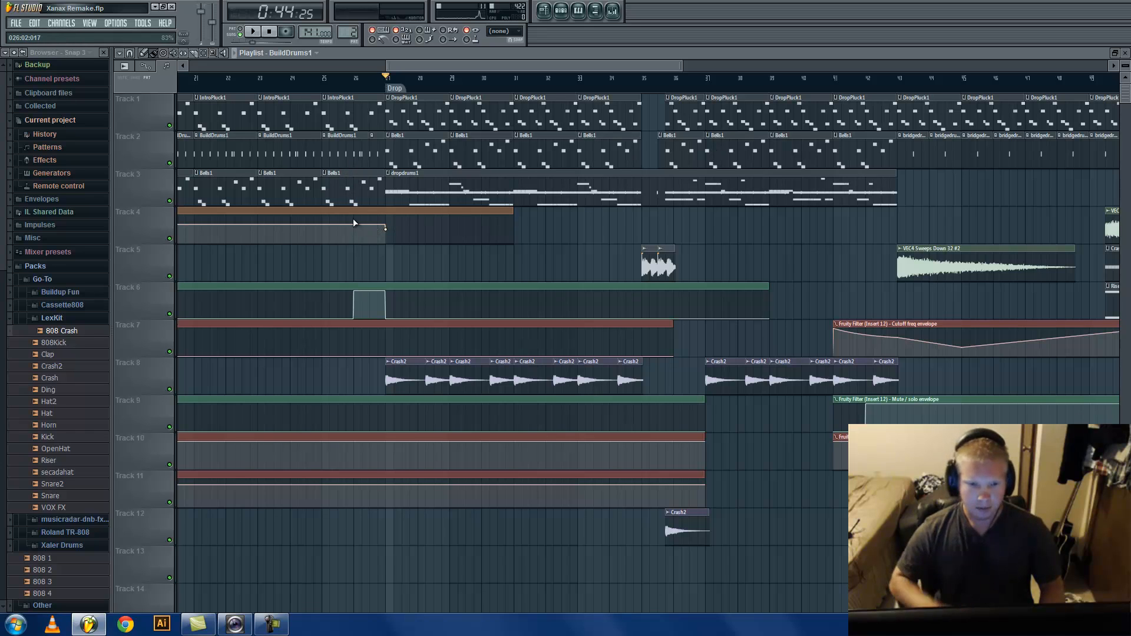
- Play from bar 26, inspect the Glitch2 effect on the Master mixer track, and return to the playlist
click(355, 77)
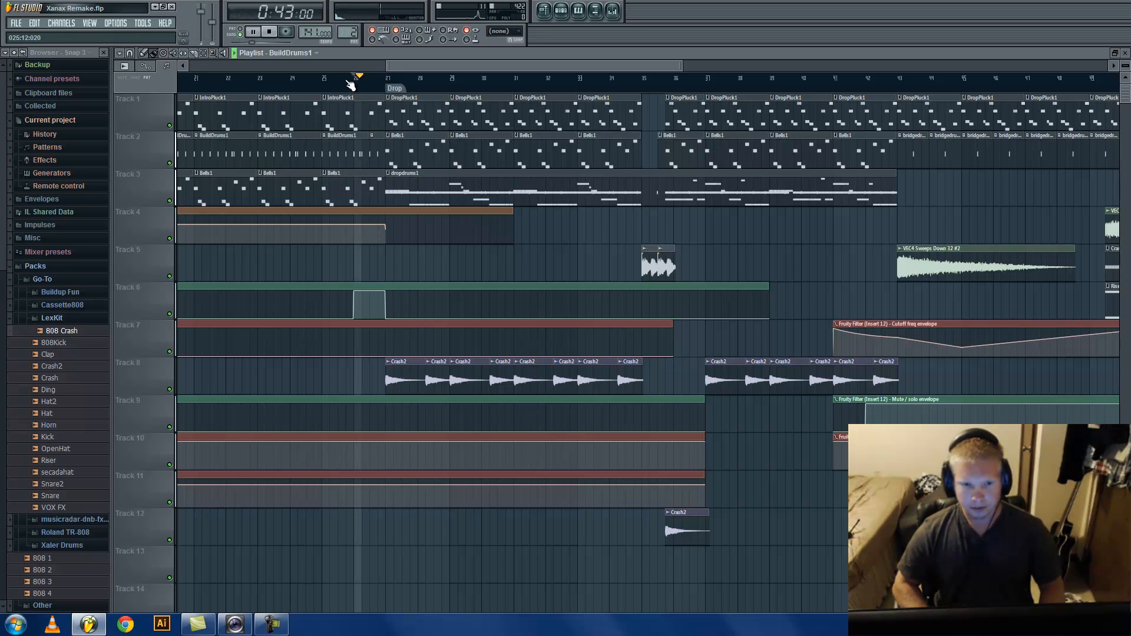
click(613, 11)
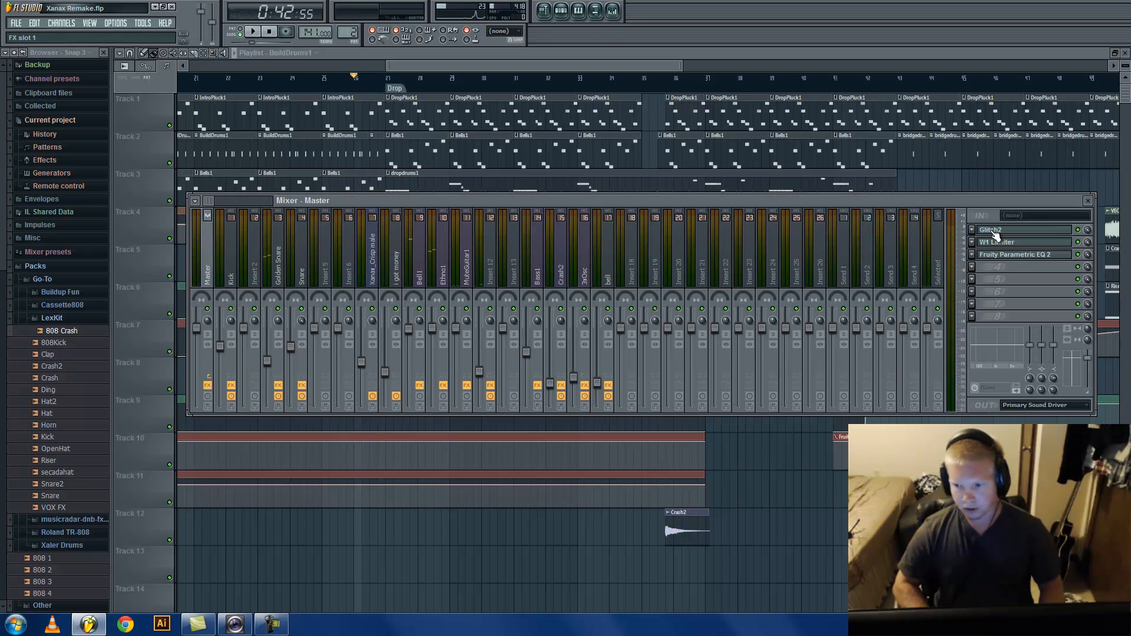
click(989, 231)
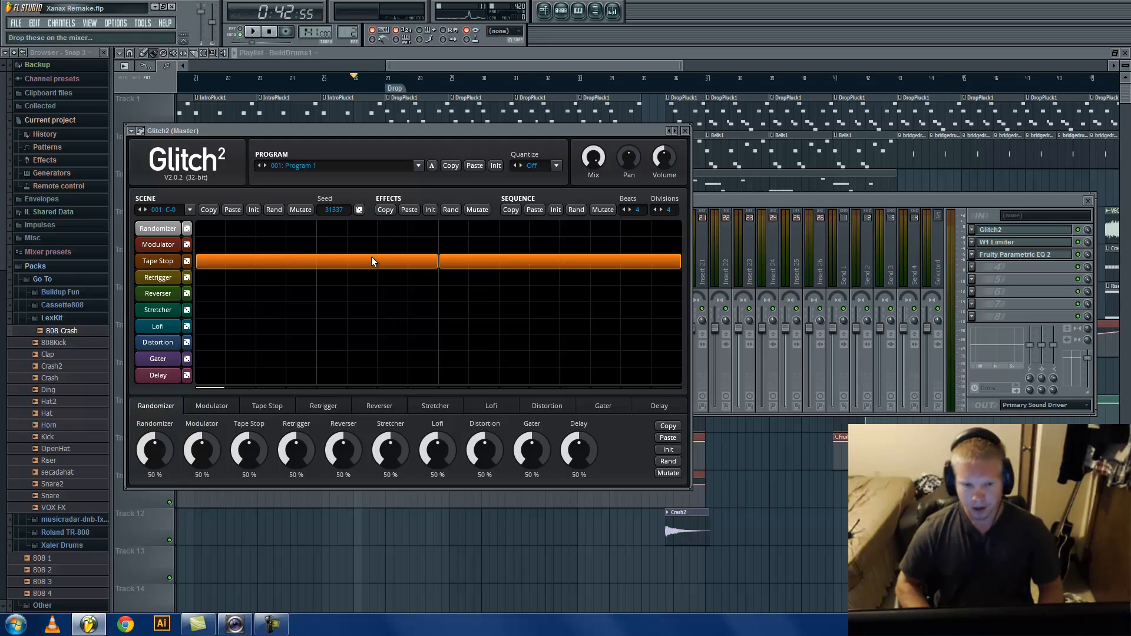
click(607, 63)
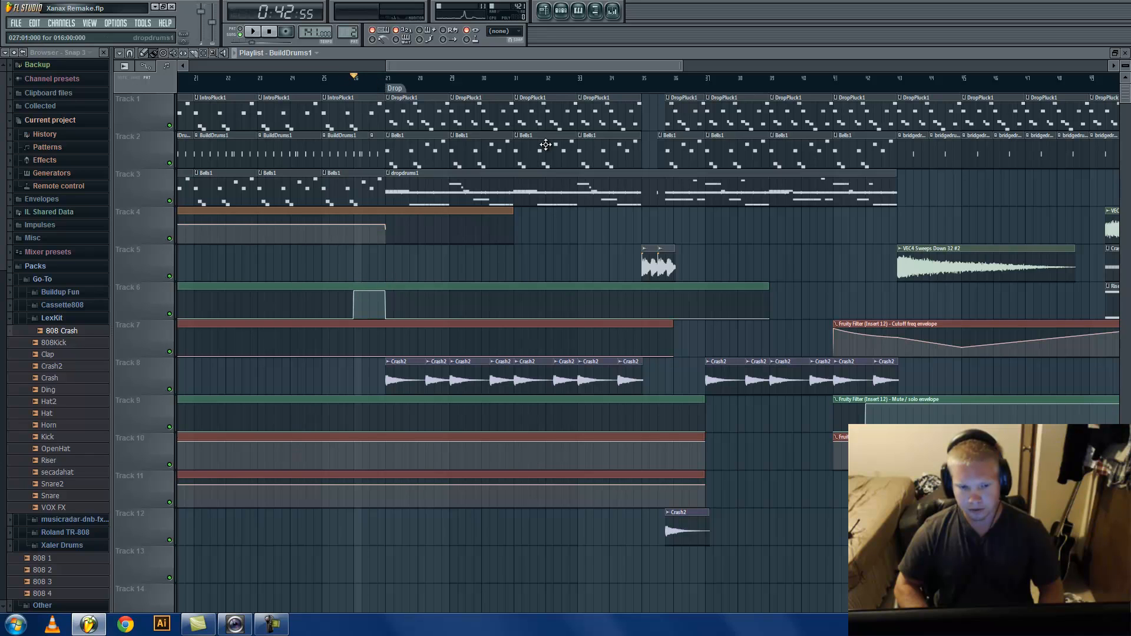
- Show the automation clip option for the Glitch2 slot's mute switch on the Master track, and watch the switch during playback
click(613, 11)
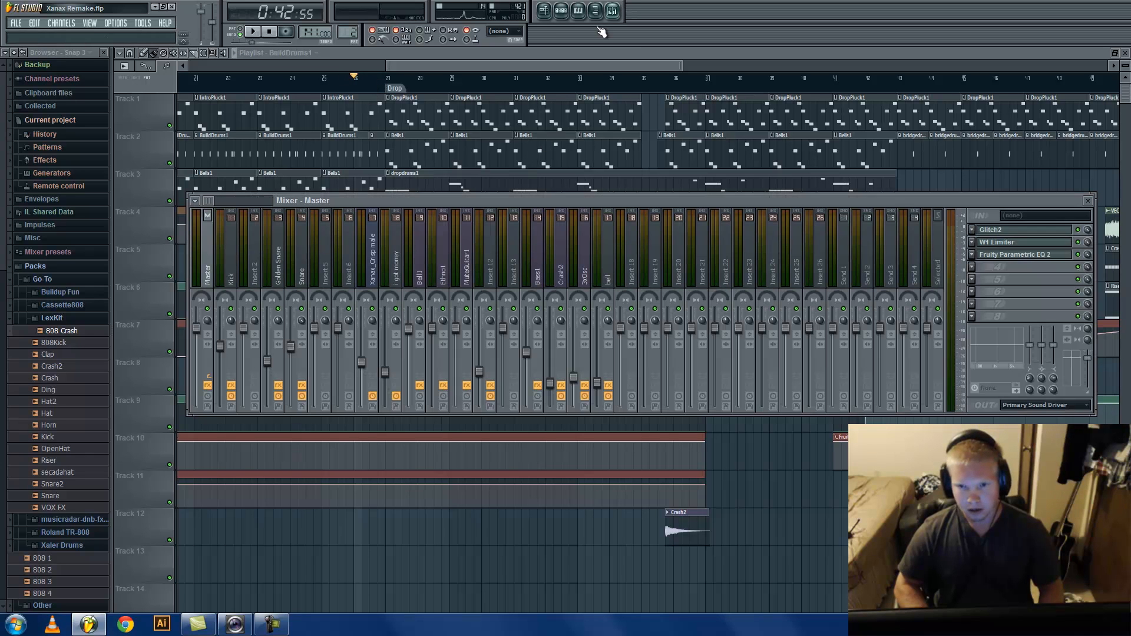
right_click(1077, 229)
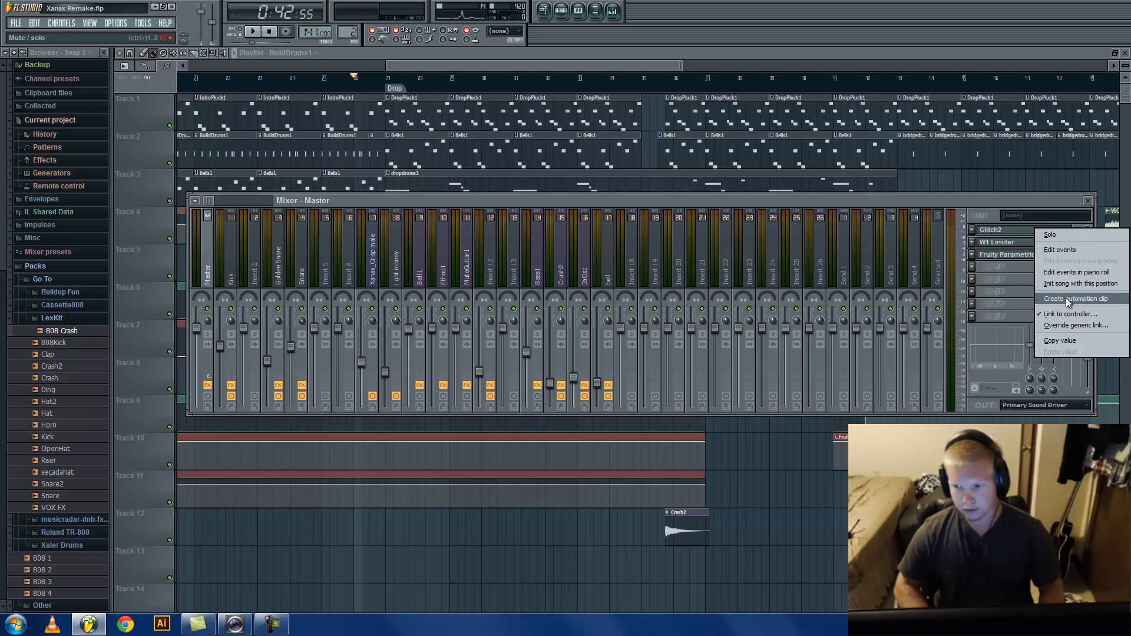
click(978, 201)
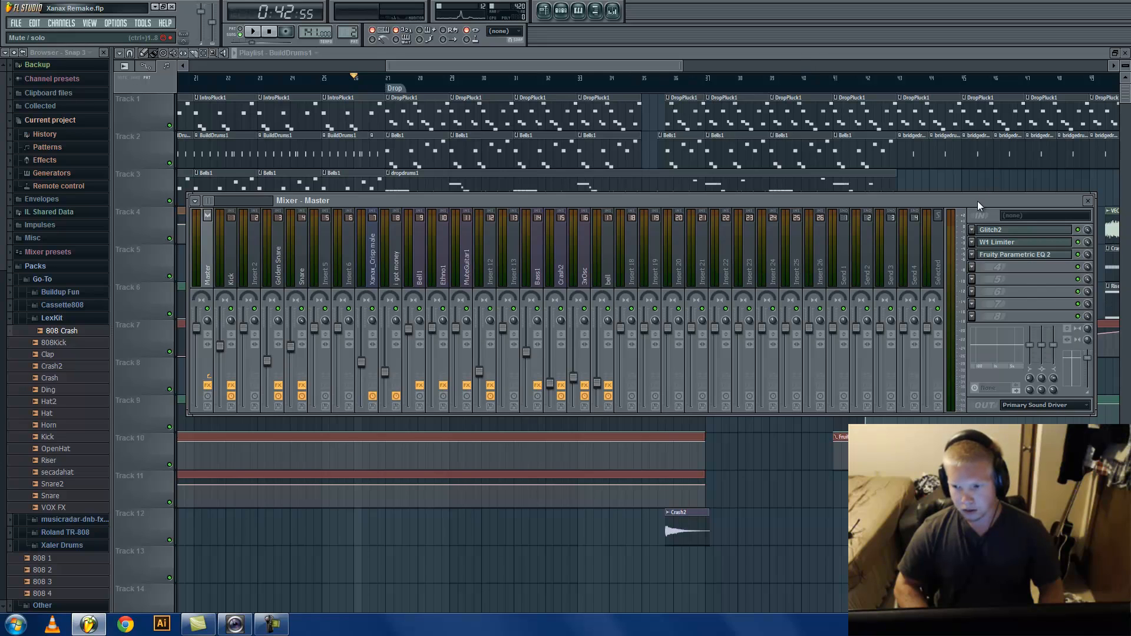
key(space)
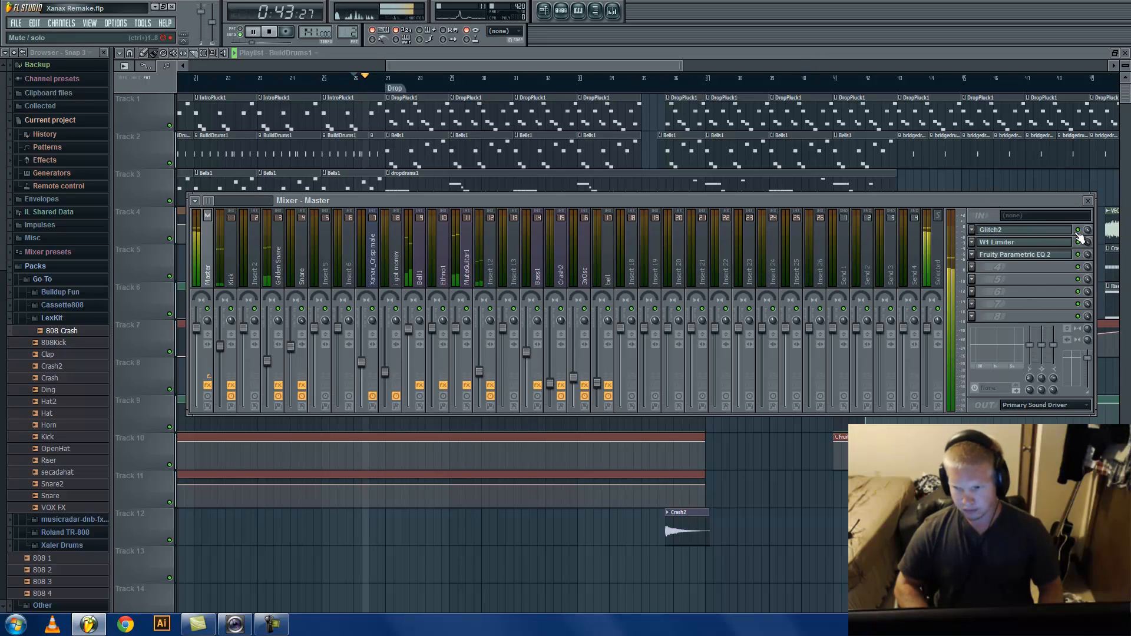
key(space)
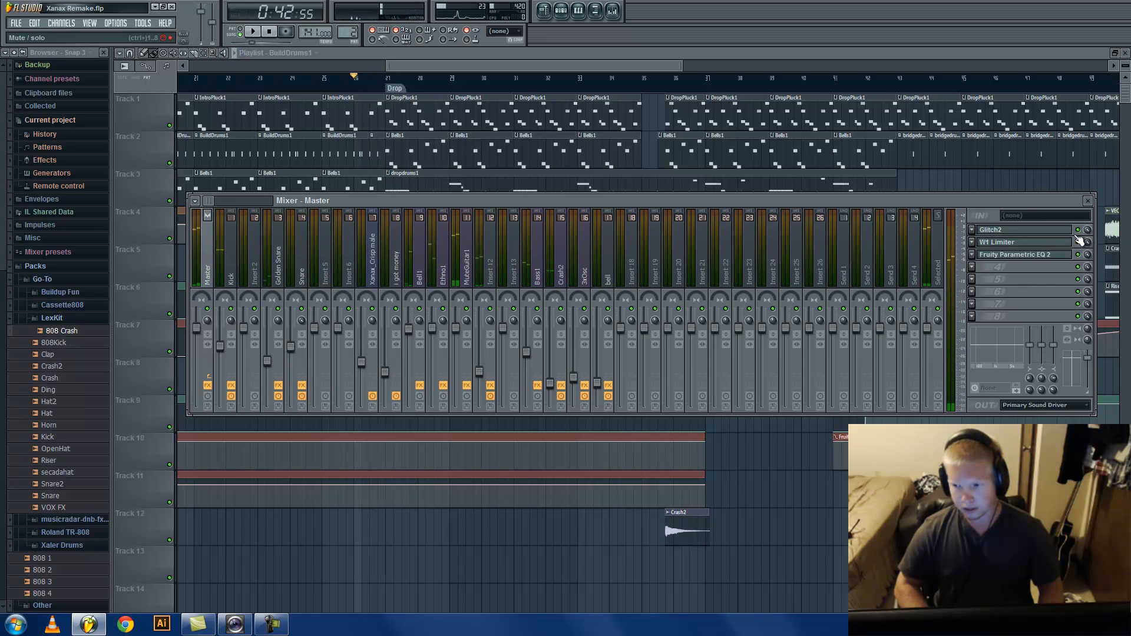
- Return to the playlist and play the transition from bar 26 into the Drop section
key(F9)
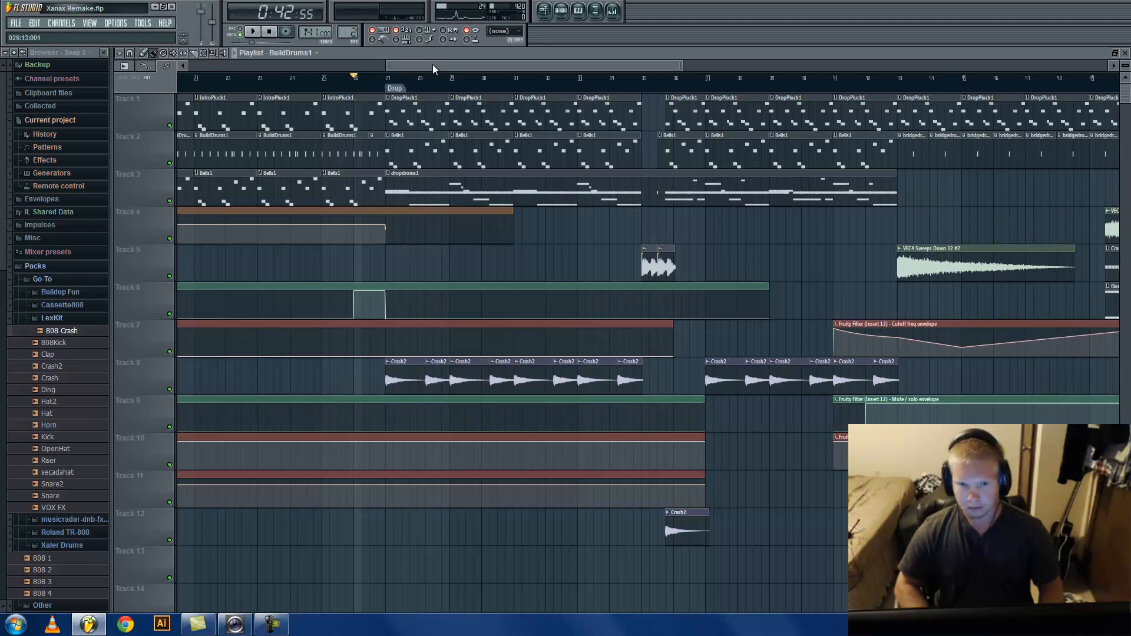
key(space)
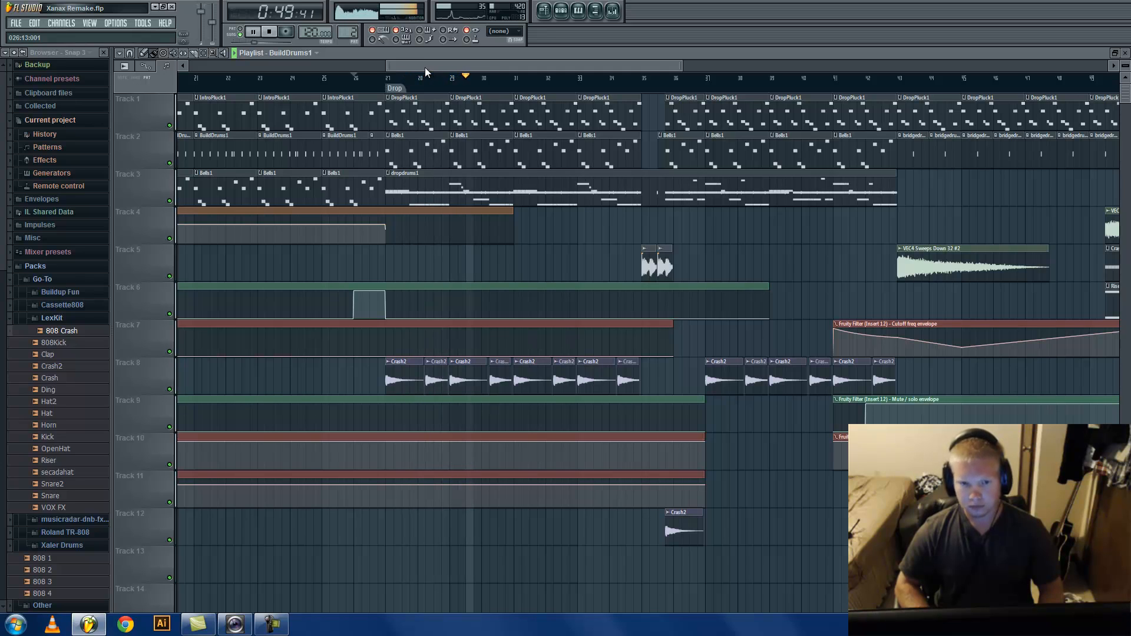
key(space)
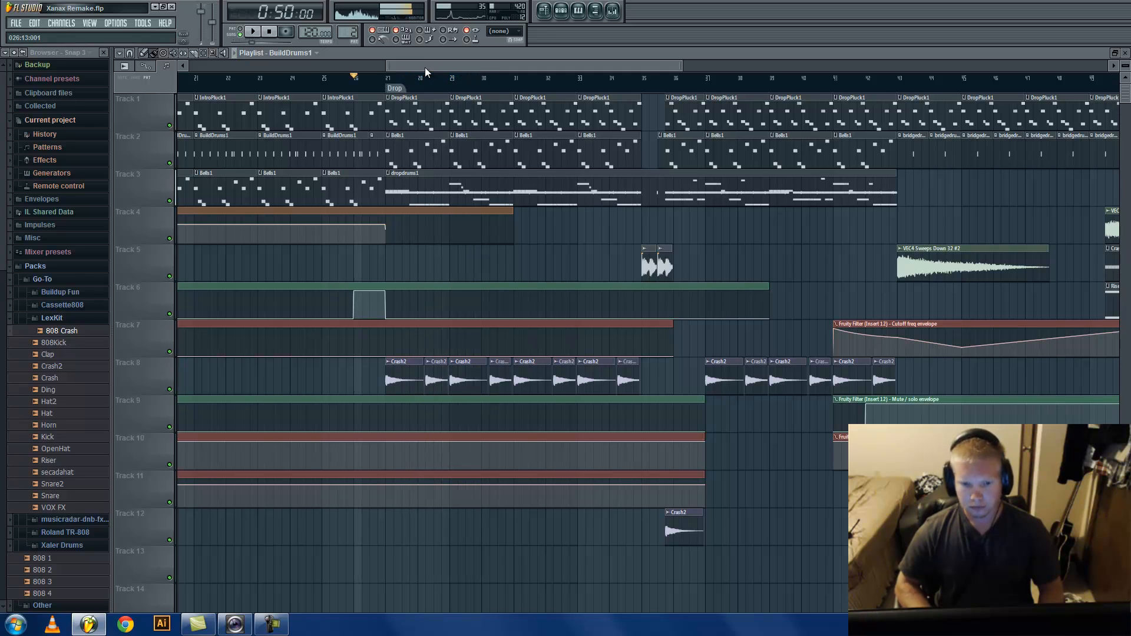
- Open the first DropPluck1 clip's Ethno1 notes in the piano roll and examine the rapid D#5 note repeats
double_click(408, 107)
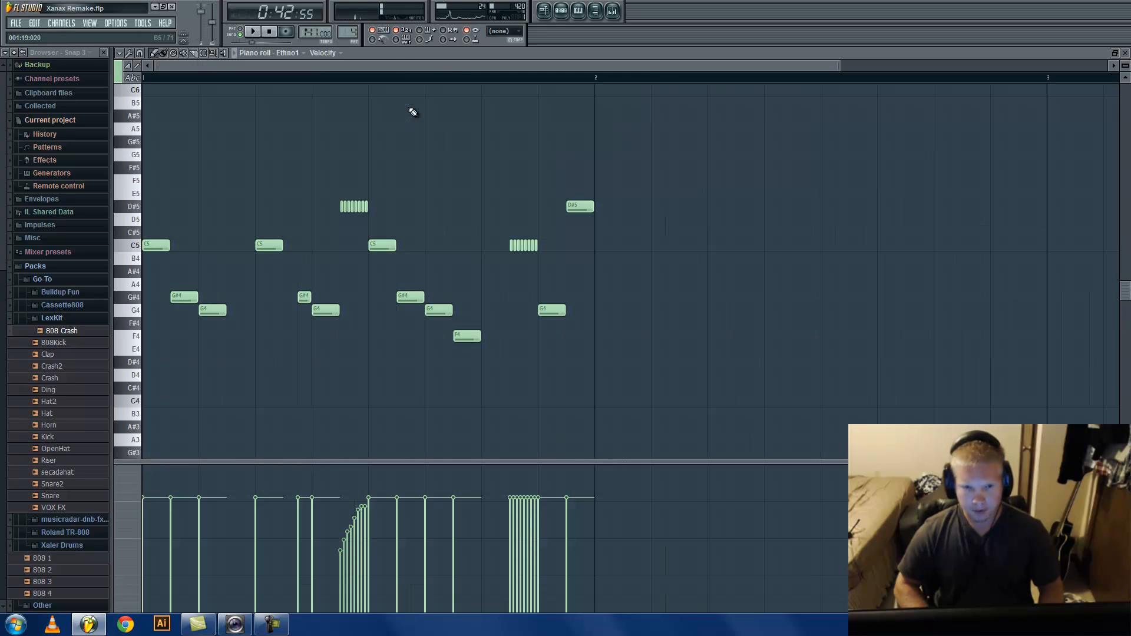
click(558, 15)
click(449, 67)
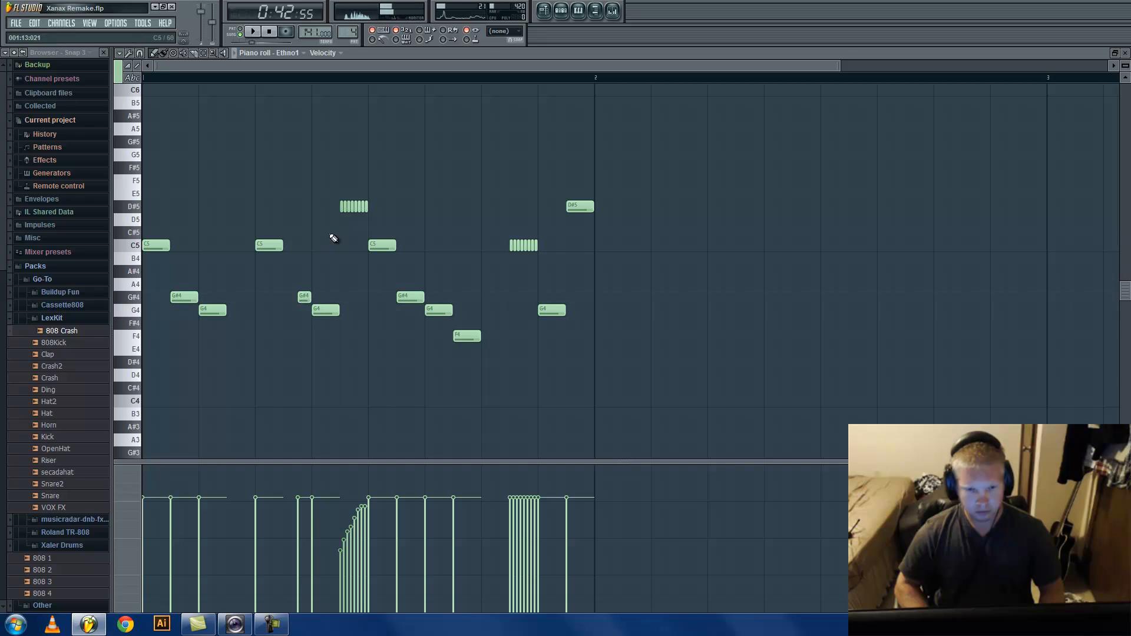
double_click(344, 207)
click(472, 167)
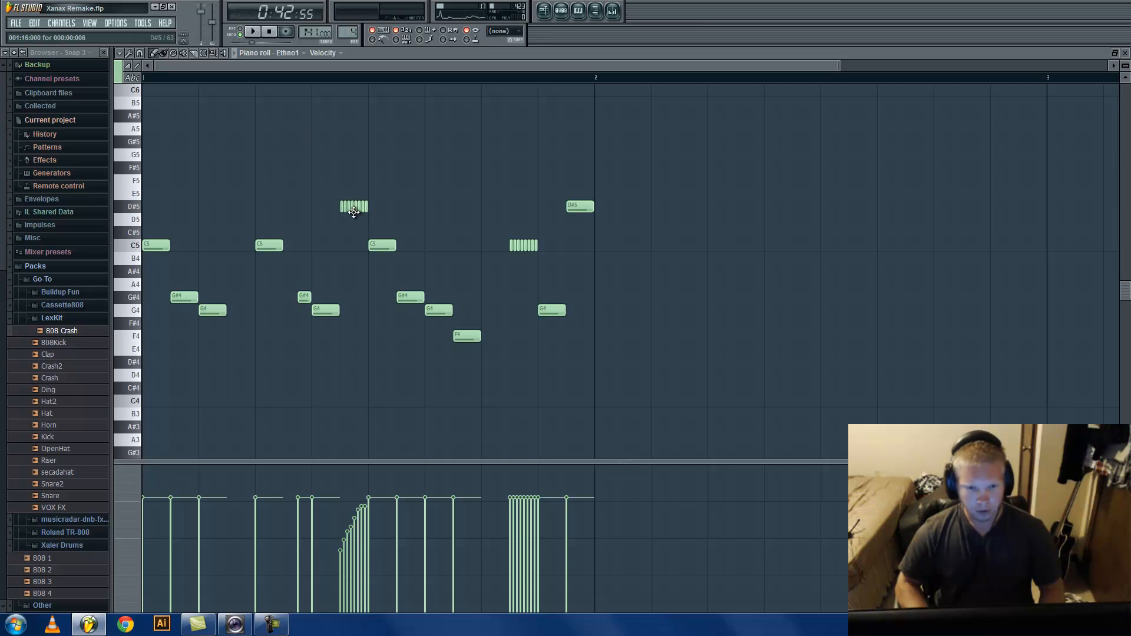
- Compare the Ethno1 notes' fine pitch, pan and velocity values, ending on the velocity view of the rapid D#5 notes
scroll(354, 212, up, 5)
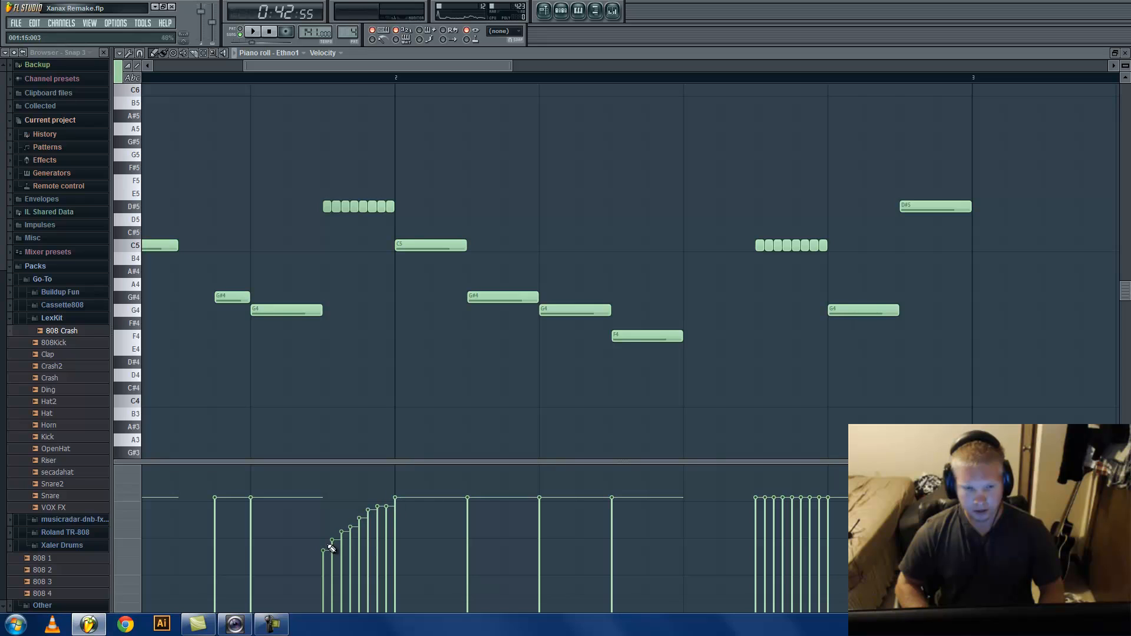
click(325, 53)
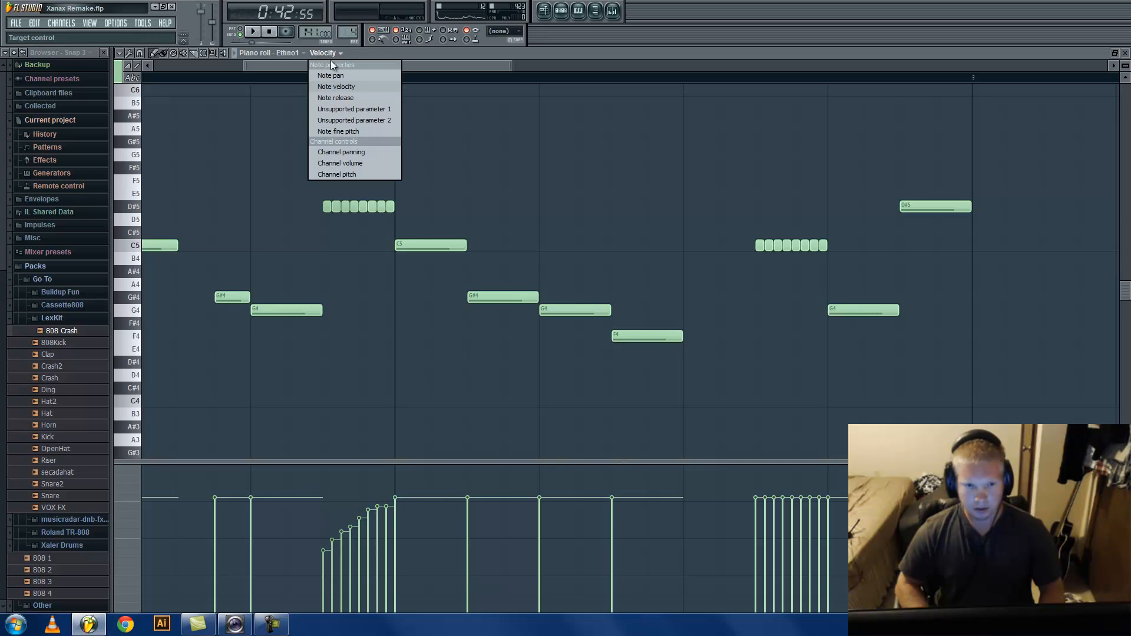
click(357, 132)
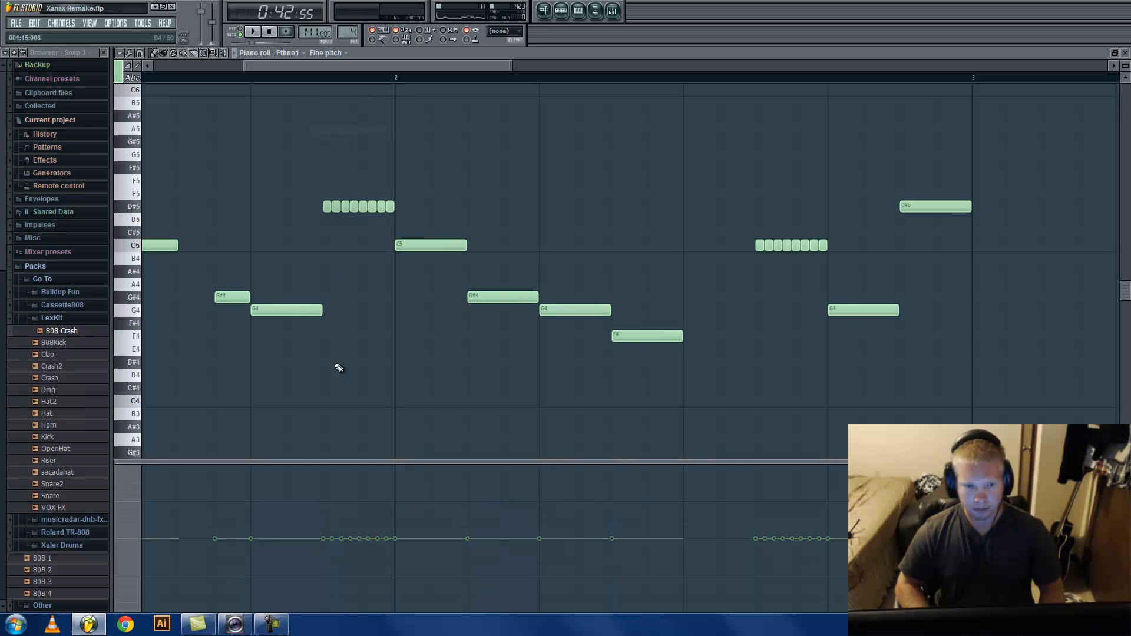
click(330, 53)
click(335, 87)
click(327, 54)
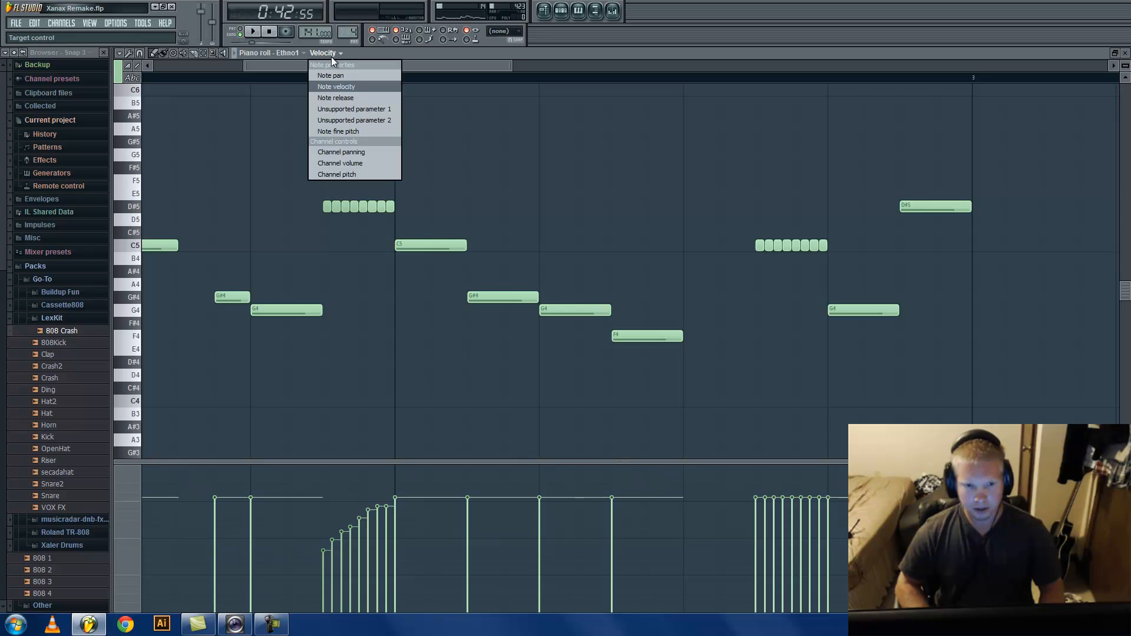
click(333, 75)
click(327, 53)
click(336, 87)
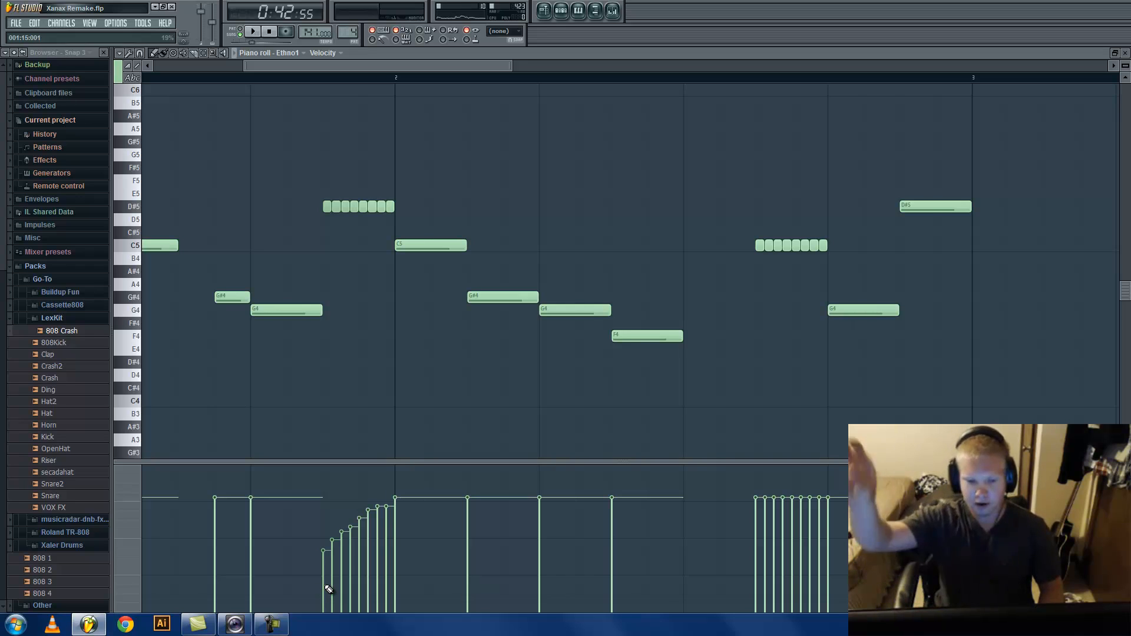
- Briefly play the DropPluck1 notes, check the mixer, and return to the playlist at the Drop marker
drag(345, 65, 359, 66)
click(253, 31)
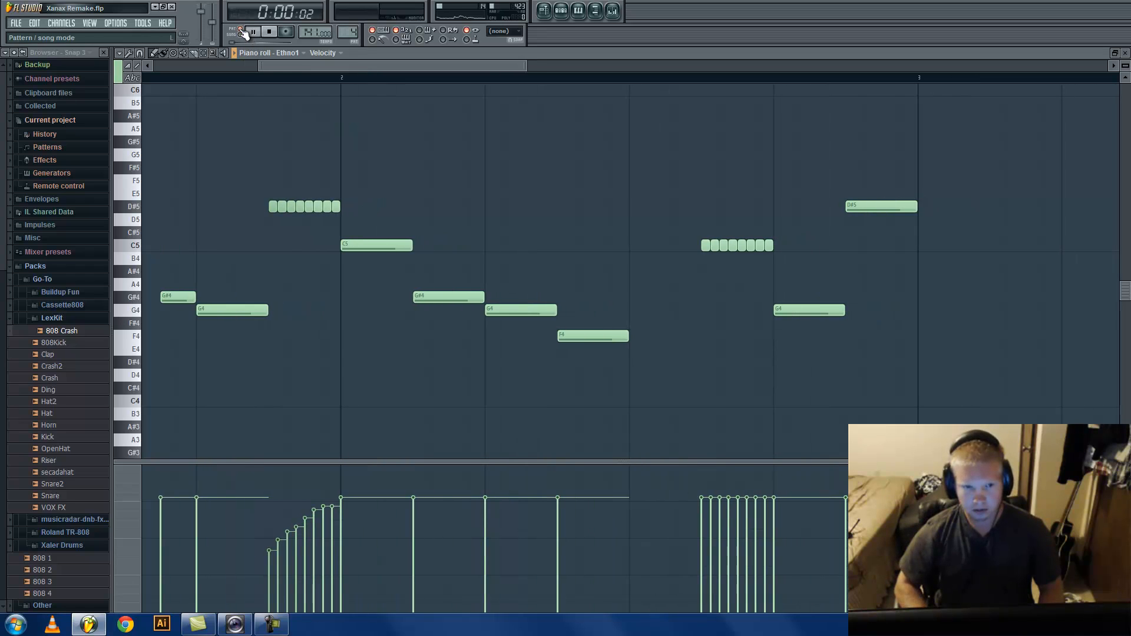
click(607, 19)
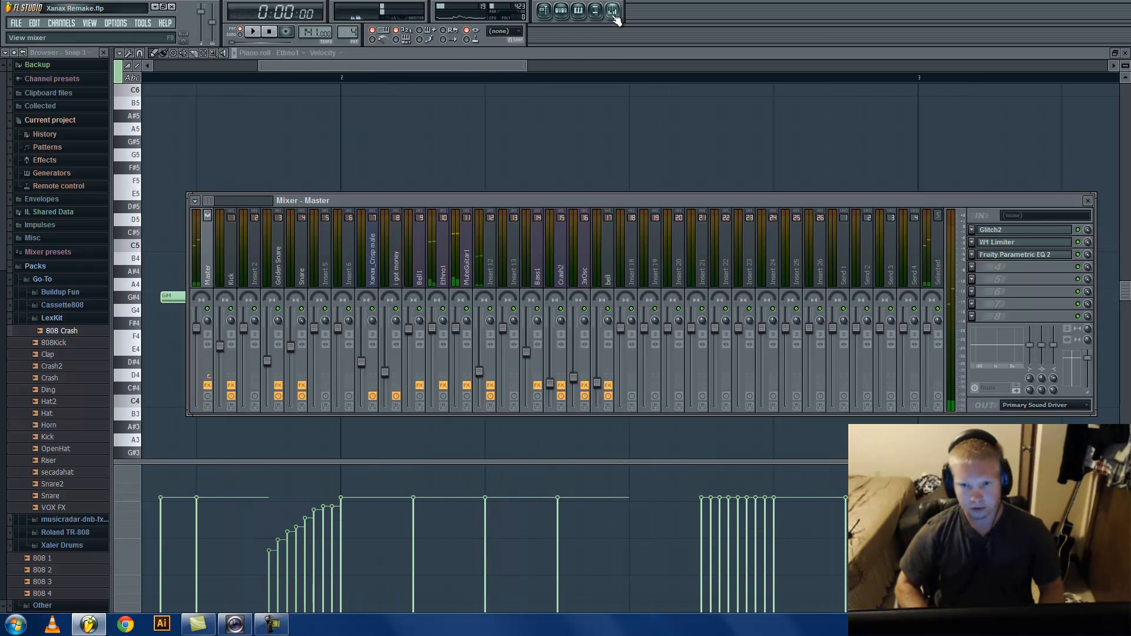
click(544, 11)
click(388, 80)
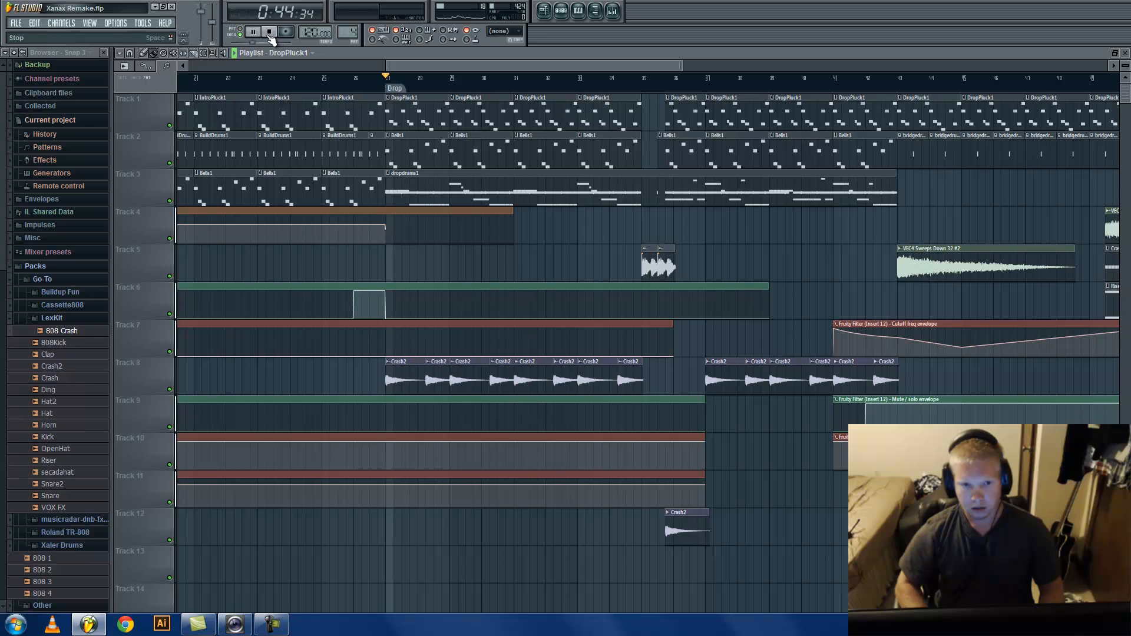
- Play DropPluck1 in pattern mode from its step sequencer and follow its Ethno1 notes in the piano roll
key(F6)
click(242, 34)
key(space)
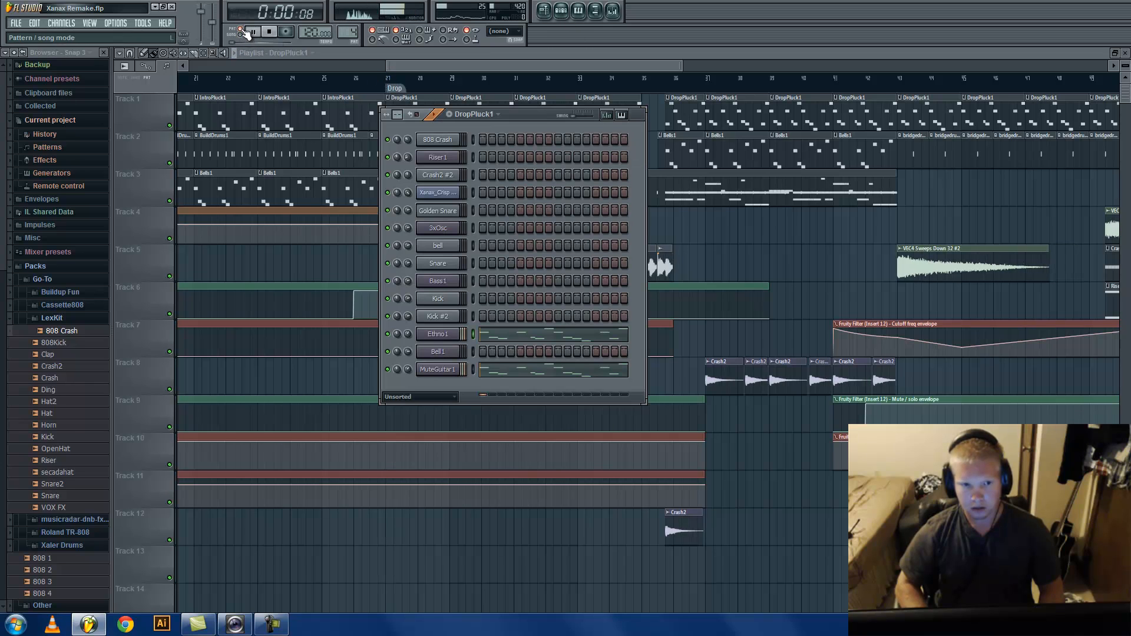
click(523, 334)
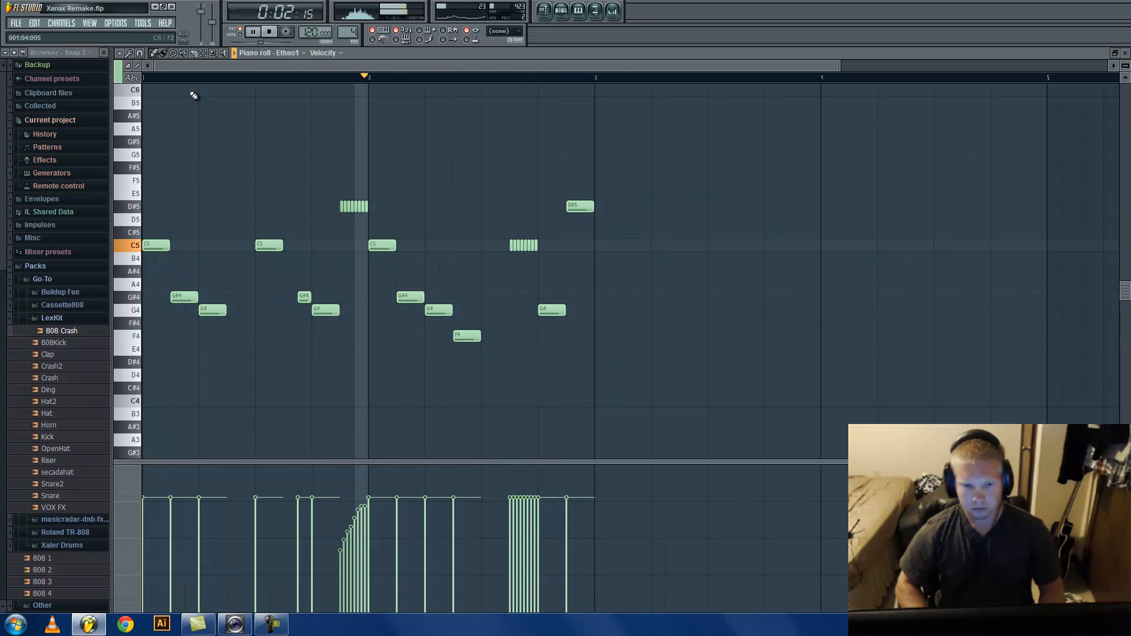
key(space)
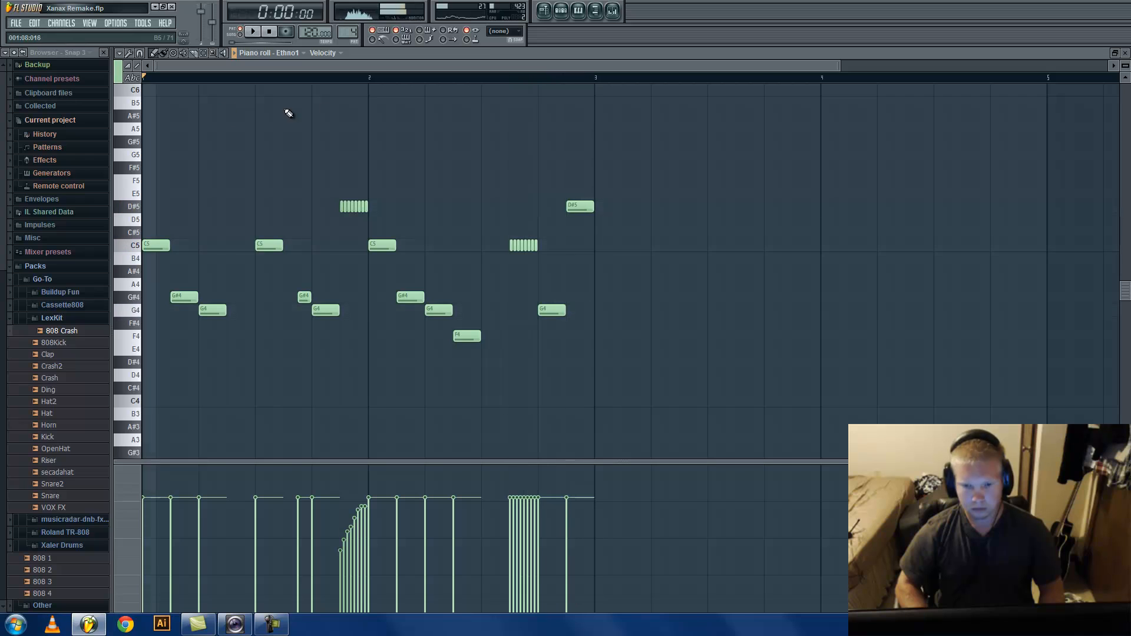
- Open the dropdrums1 pattern with its Bass1 notes and step sequencer, and play a short part of it
click(557, 13)
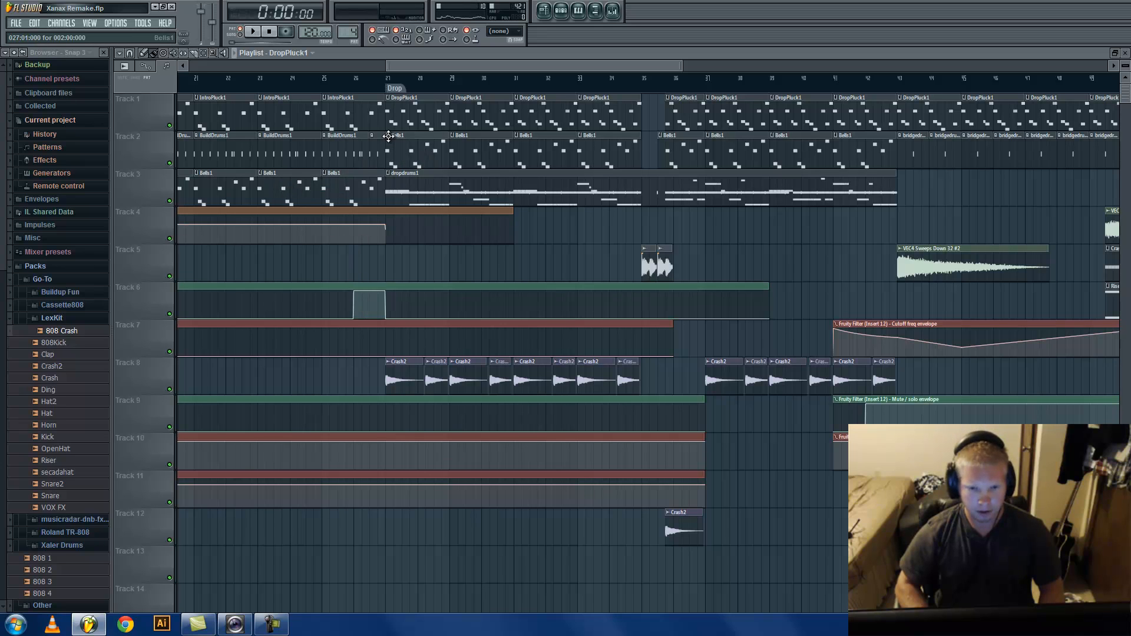
key(F7)
key(F6)
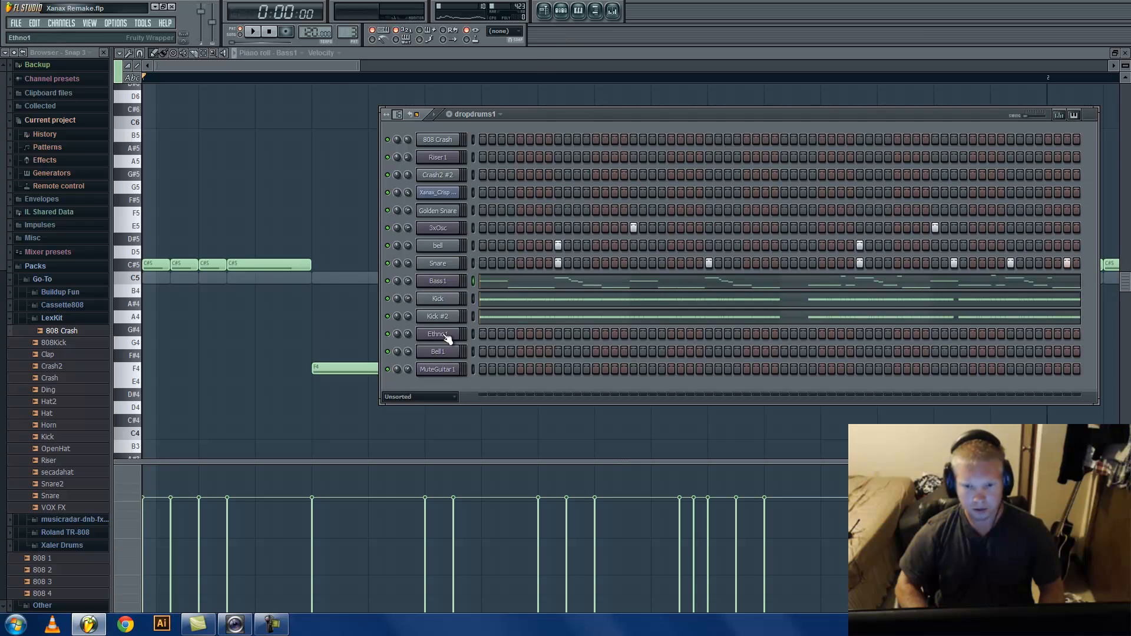
click(253, 33)
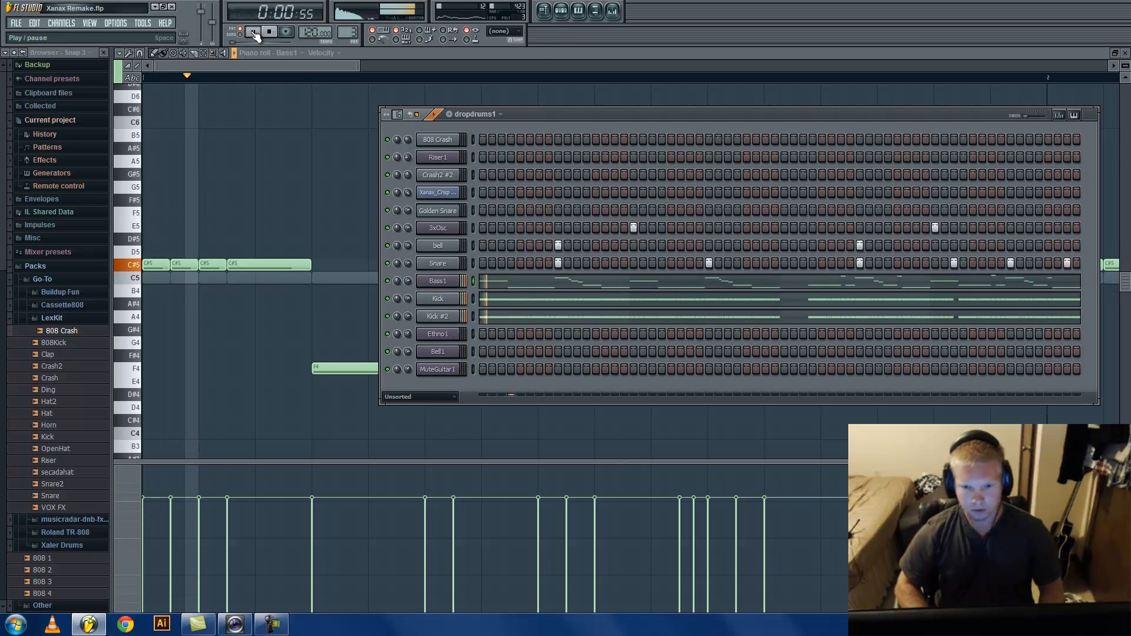
key(space)
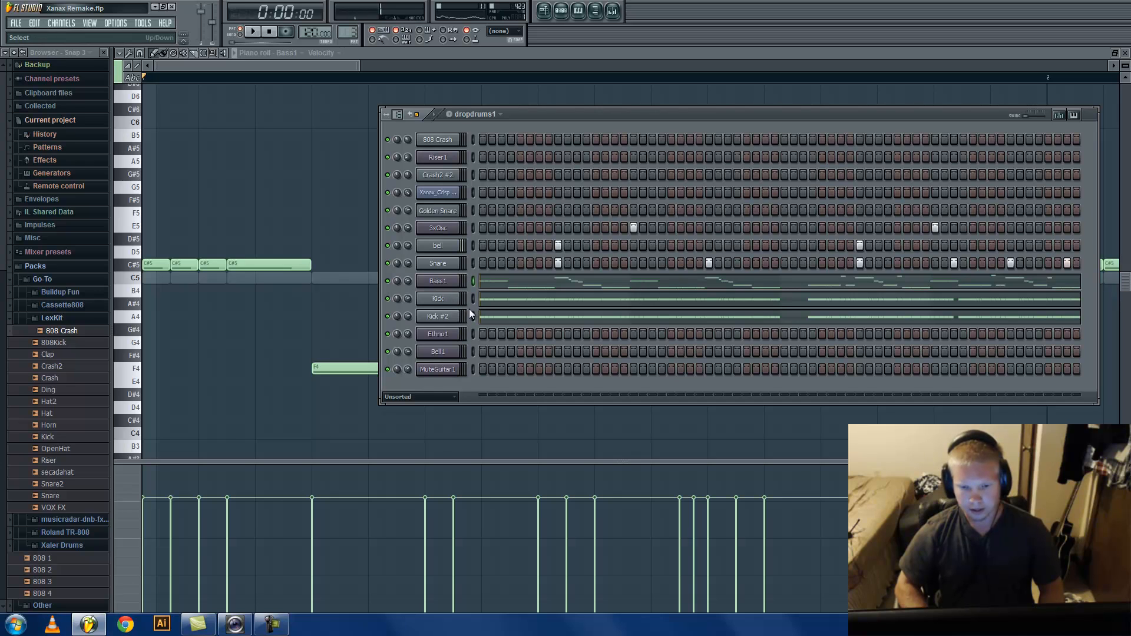
- Inspect the Bass1 channel's 3x Osc settings and both Fruity Parametric EQ 2 curves on its mixer track
click(439, 282)
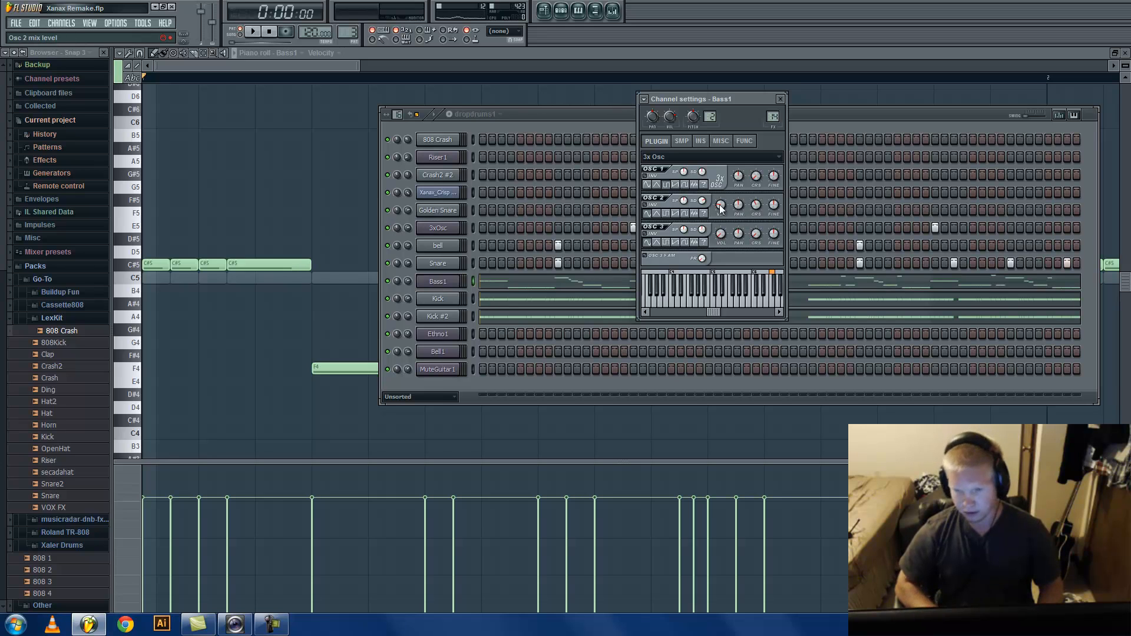
click(613, 10)
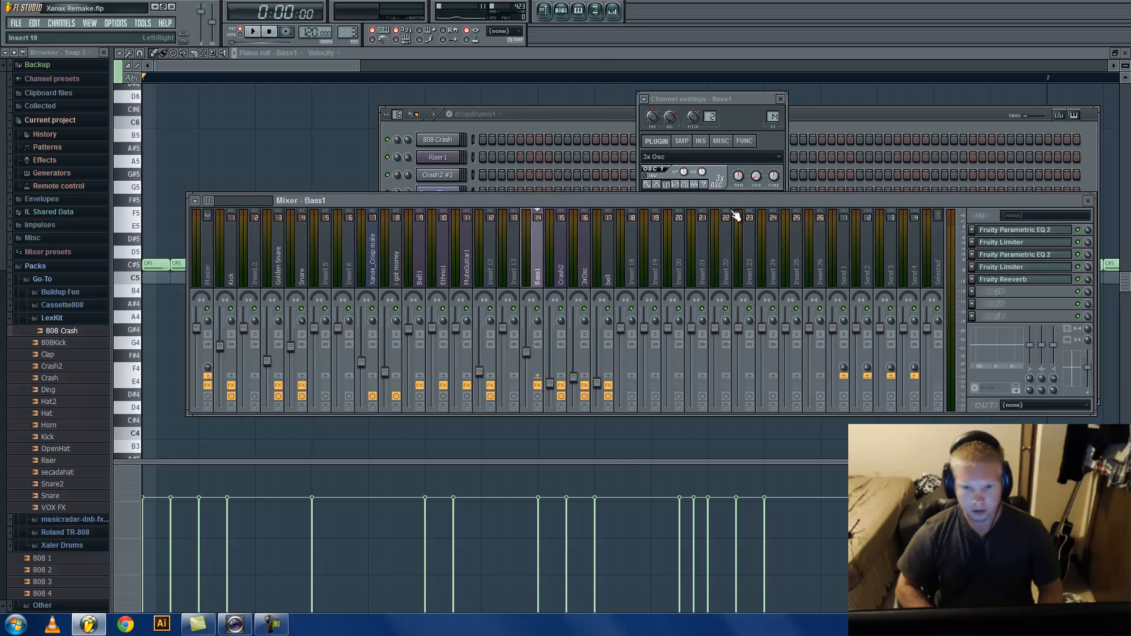
click(1012, 232)
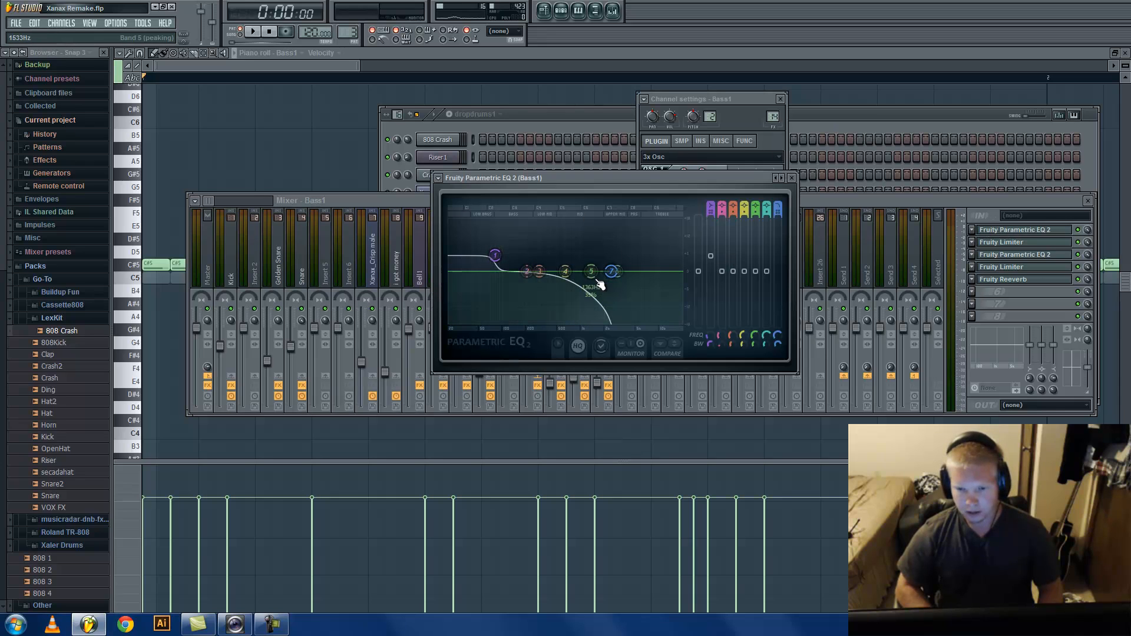
click(1083, 235)
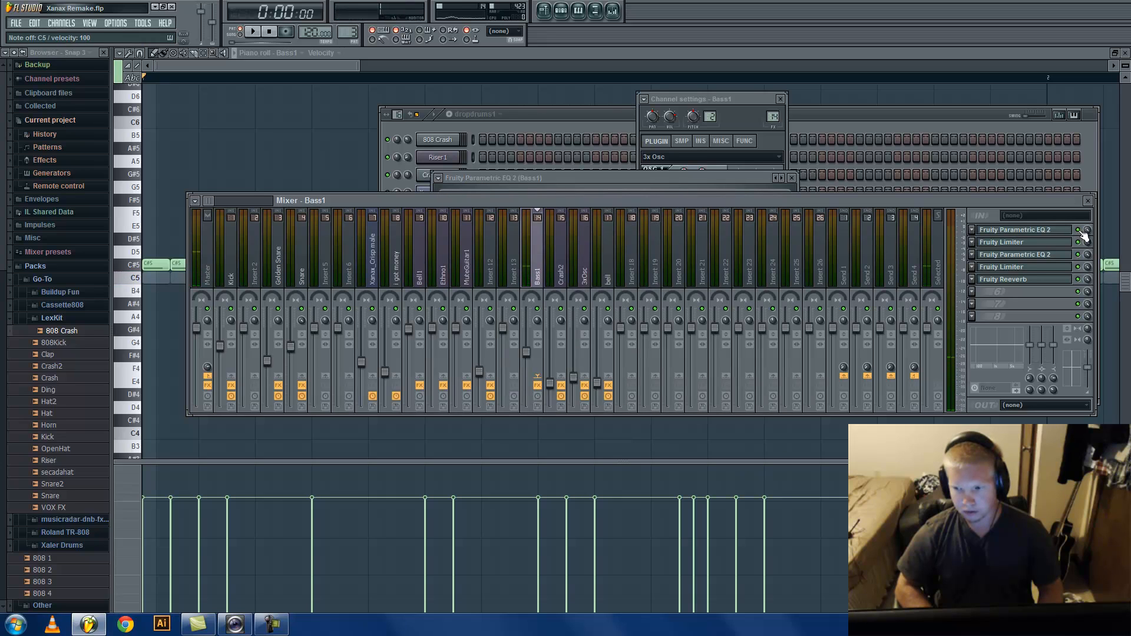
click(1063, 230)
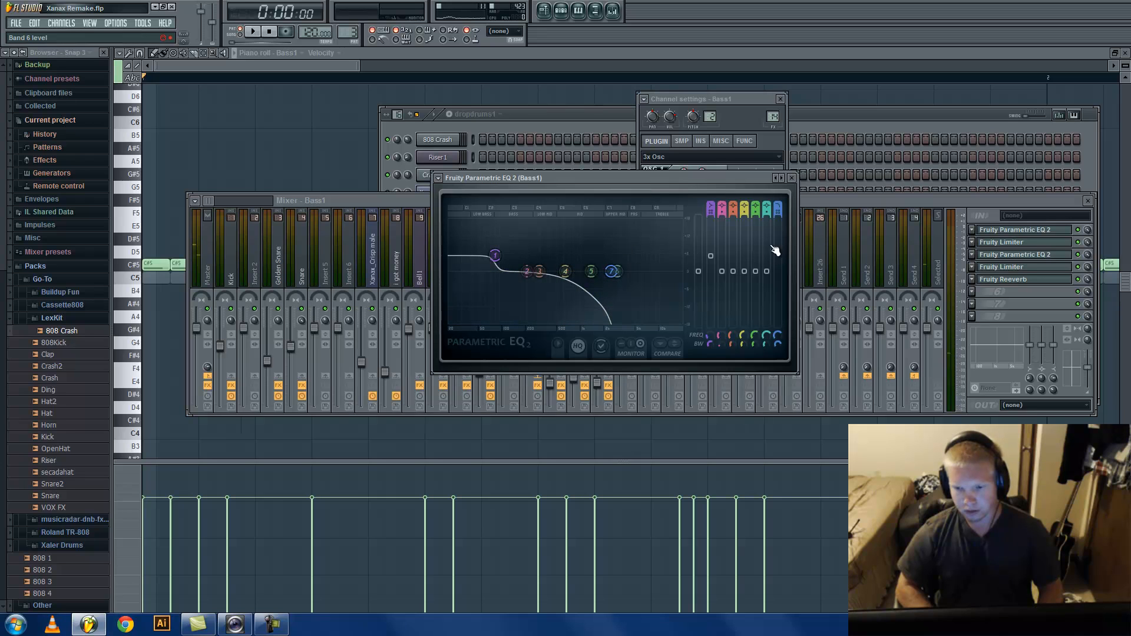
click(1055, 258)
click(1050, 257)
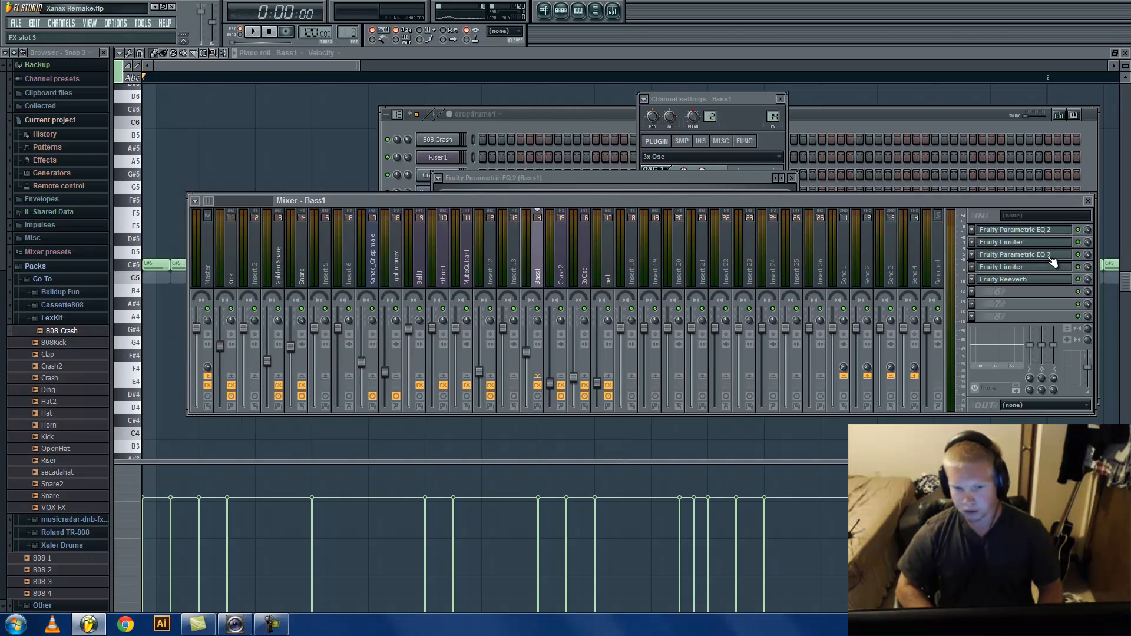
click(1050, 257)
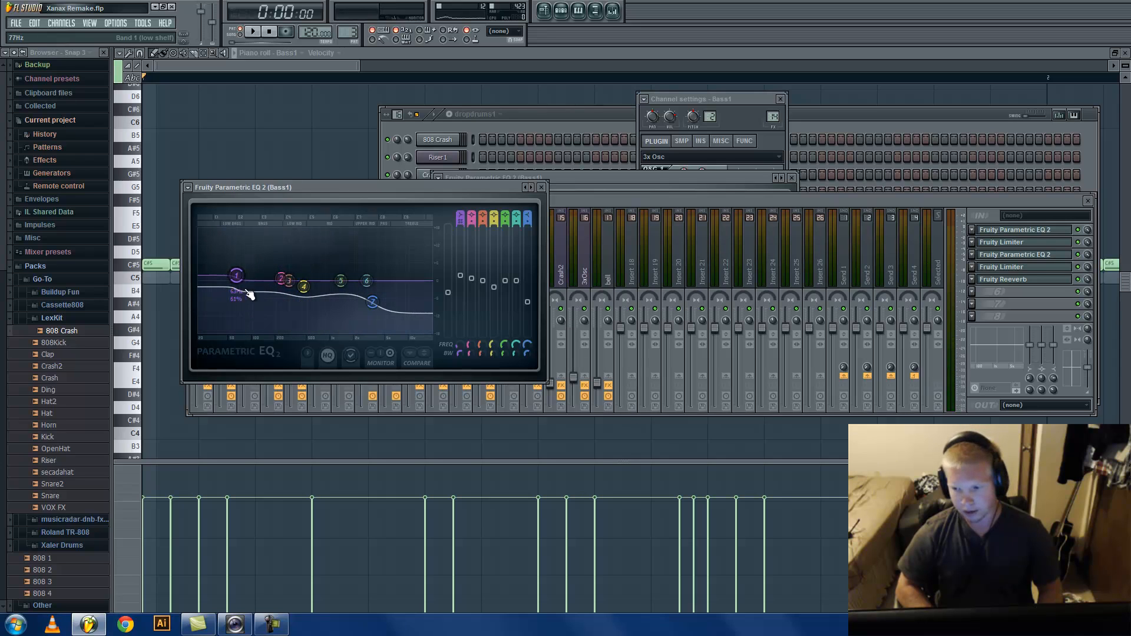
- Check the Fruity Reeverb settings on the Bass1 mixer track and bring the 3x Osc channel settings back to the front
click(1015, 281)
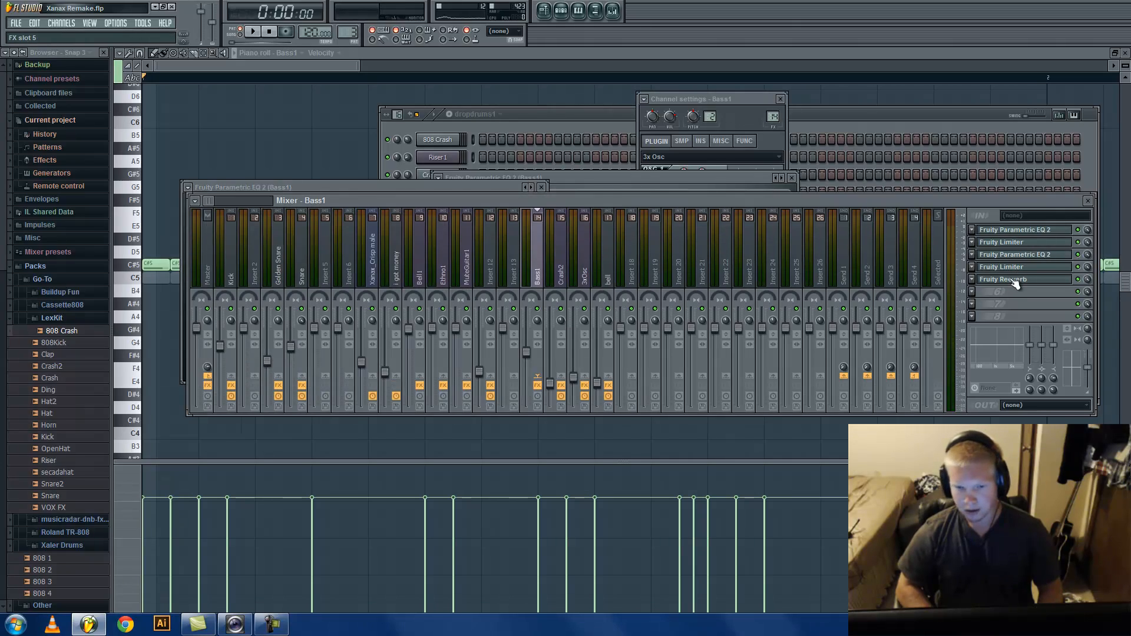
click(1015, 280)
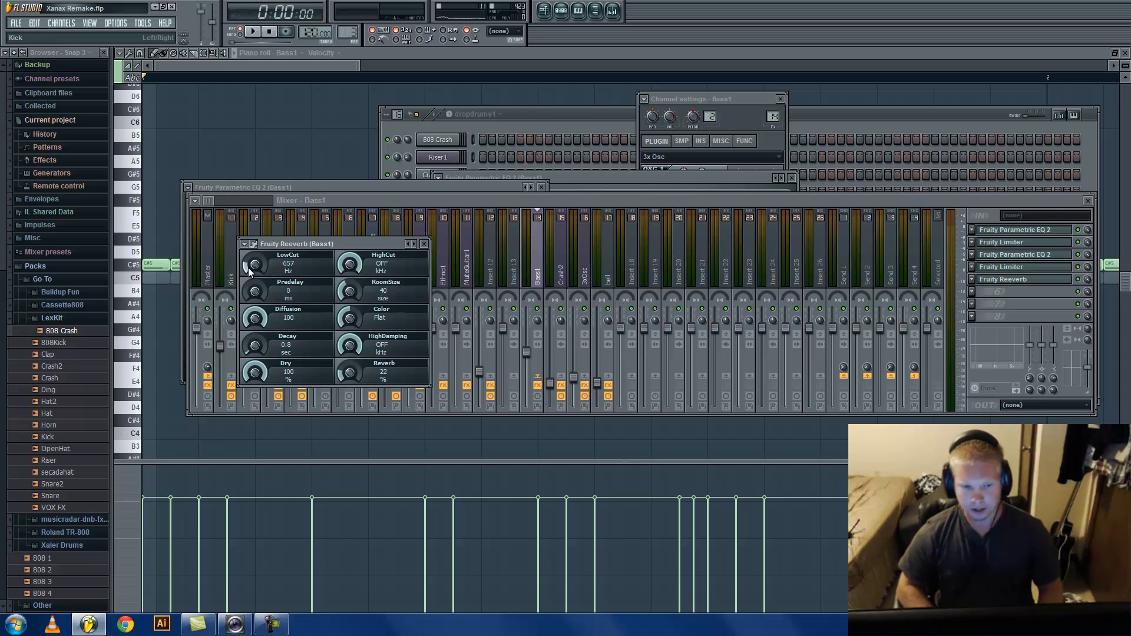
click(729, 111)
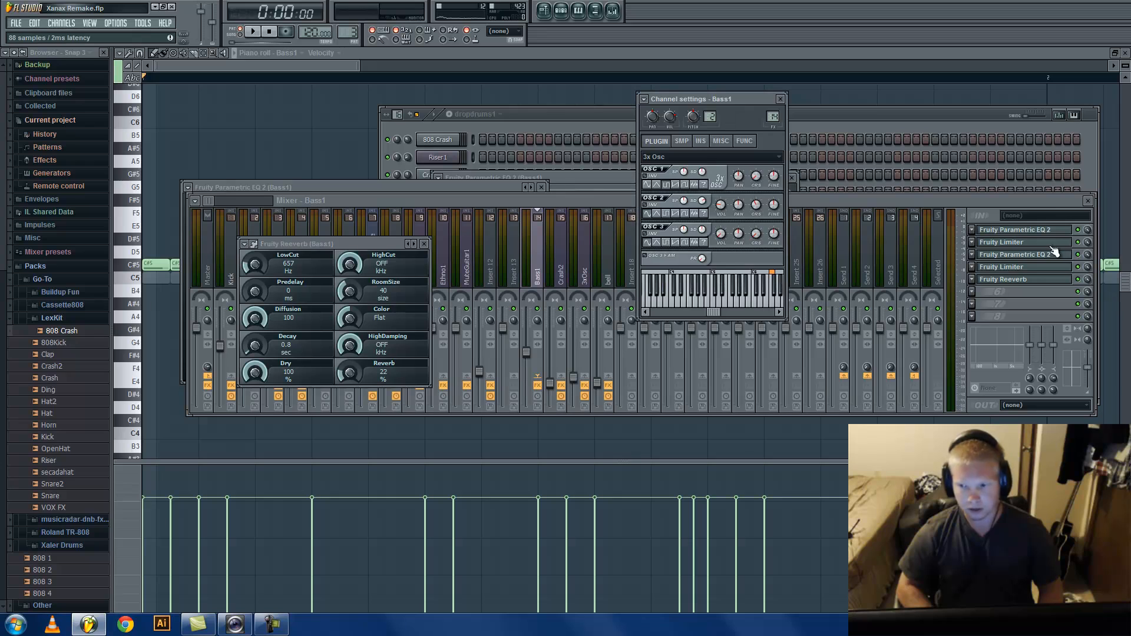
- Bypass and re-enable the Bass1 mixer effects to compare the dry and processed bass sound
click(1078, 230)
click(1078, 242)
click(1078, 279)
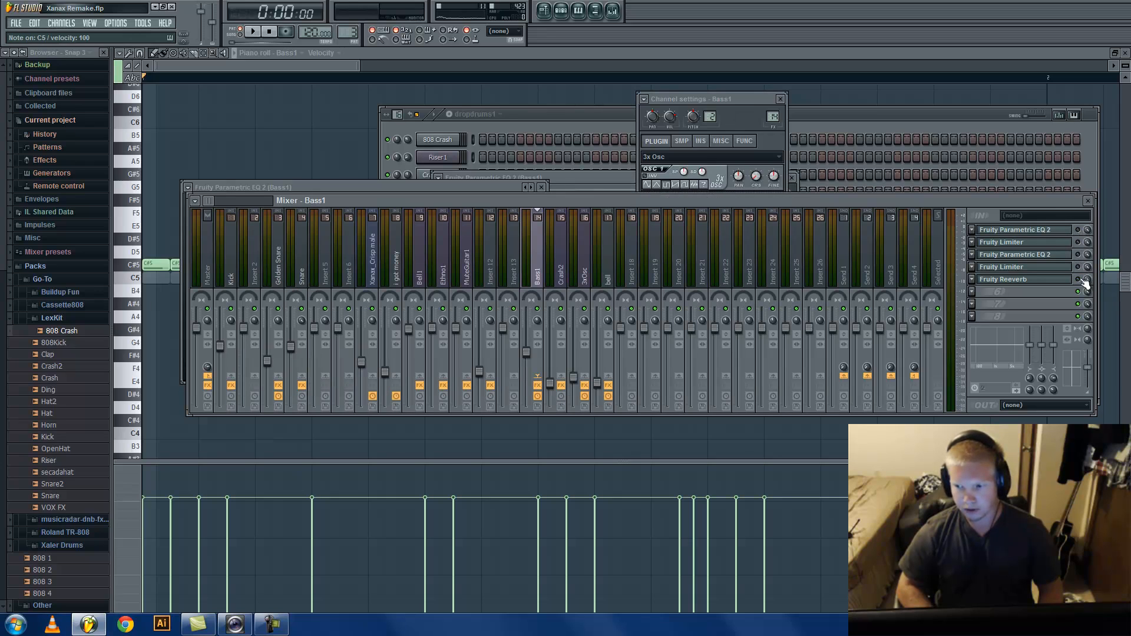
click(1078, 242)
click(1078, 254)
click(1078, 267)
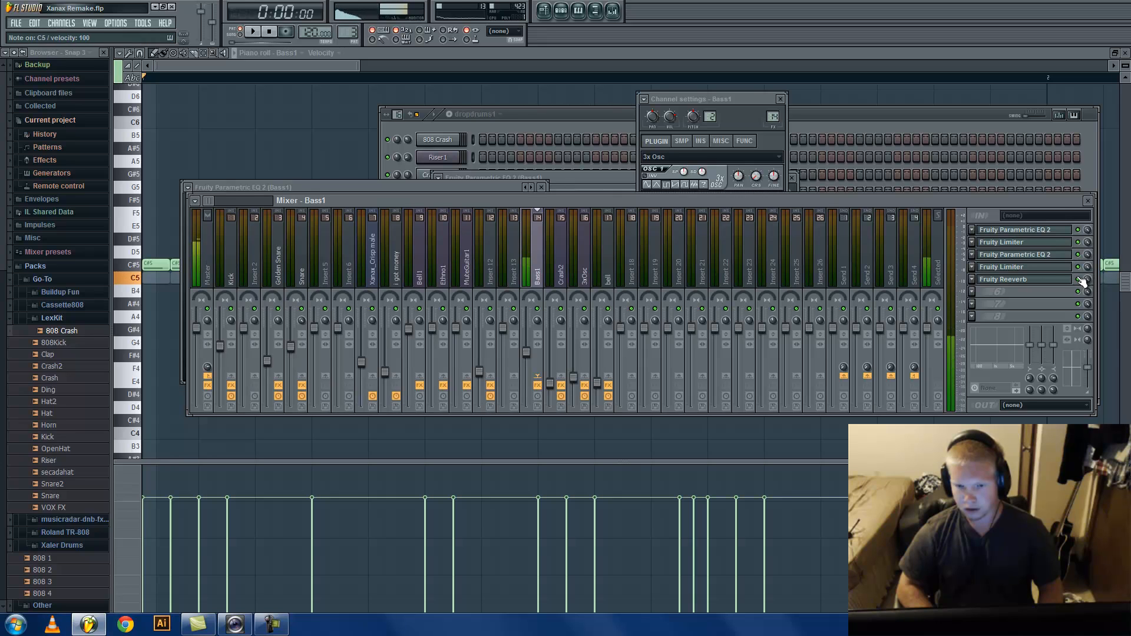
- Check the first Fruity Limiter on Bass1 and view the full Bass1 note sequence of dropdrums1 in the piano roll
click(1055, 242)
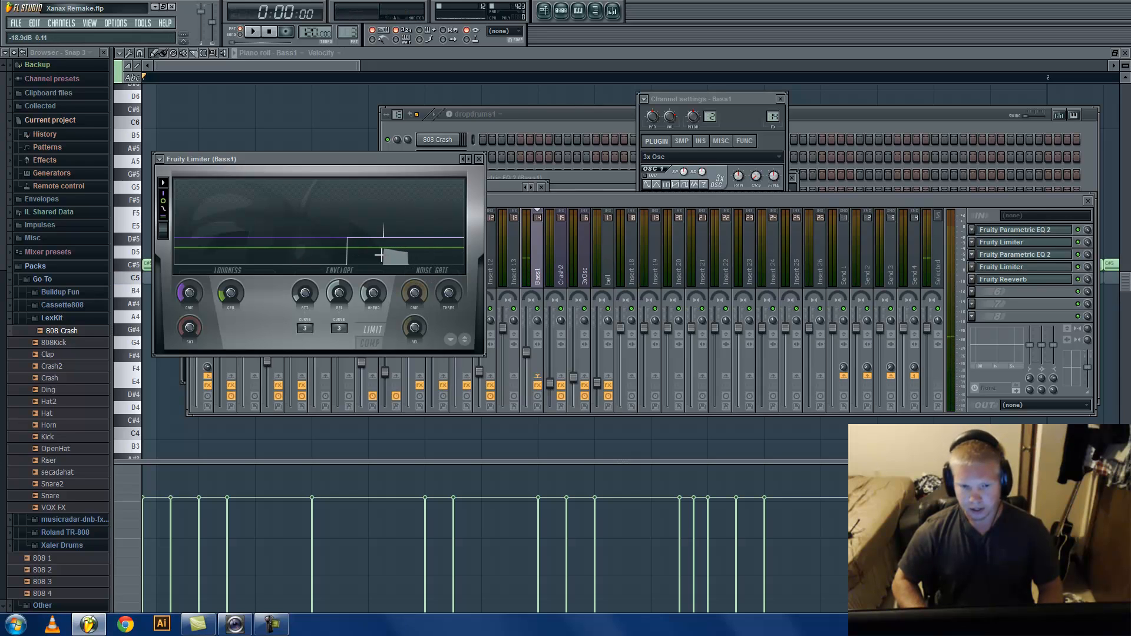
click(505, 126)
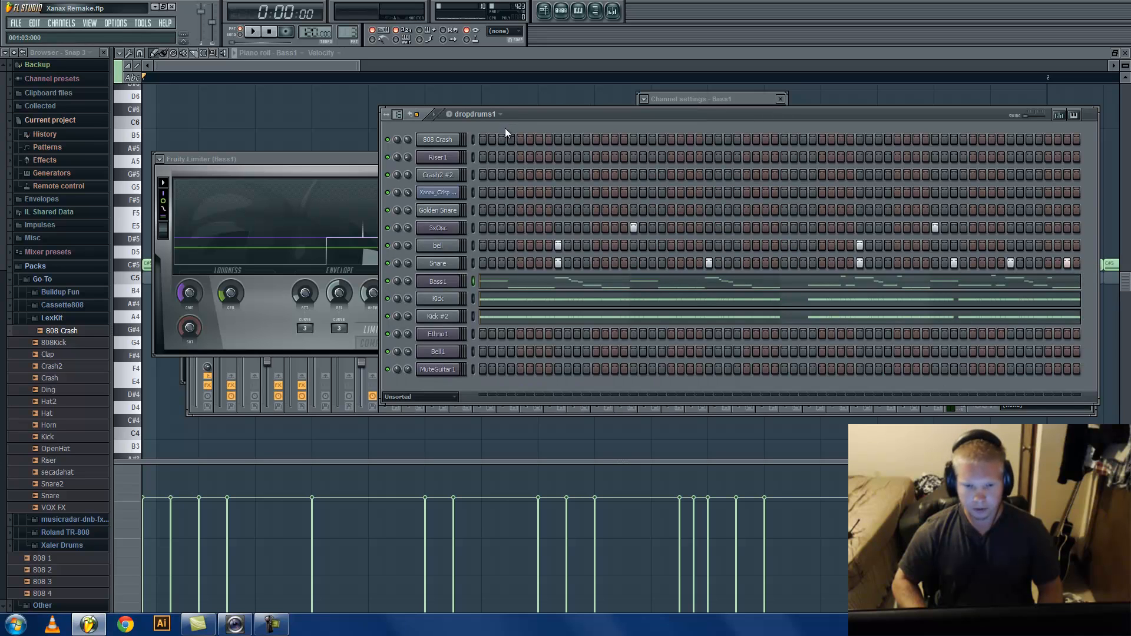
click(498, 284)
scroll(497, 282, down, 3)
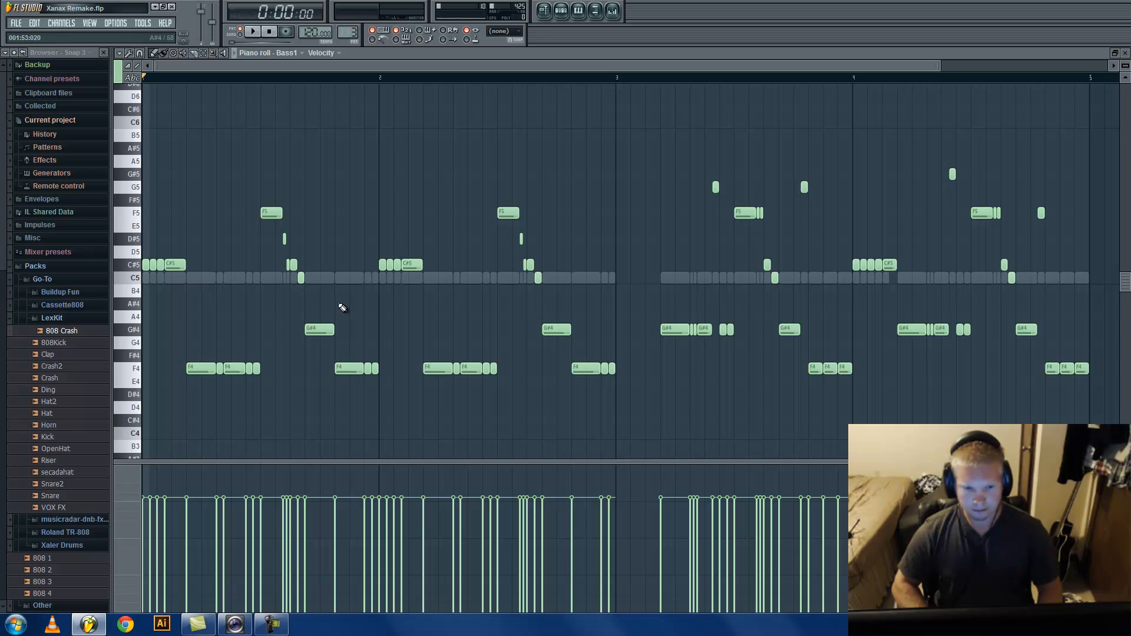
- View the Kick notes of dropdrums1 in the piano roll and return to the step sequencer
click(560, 10)
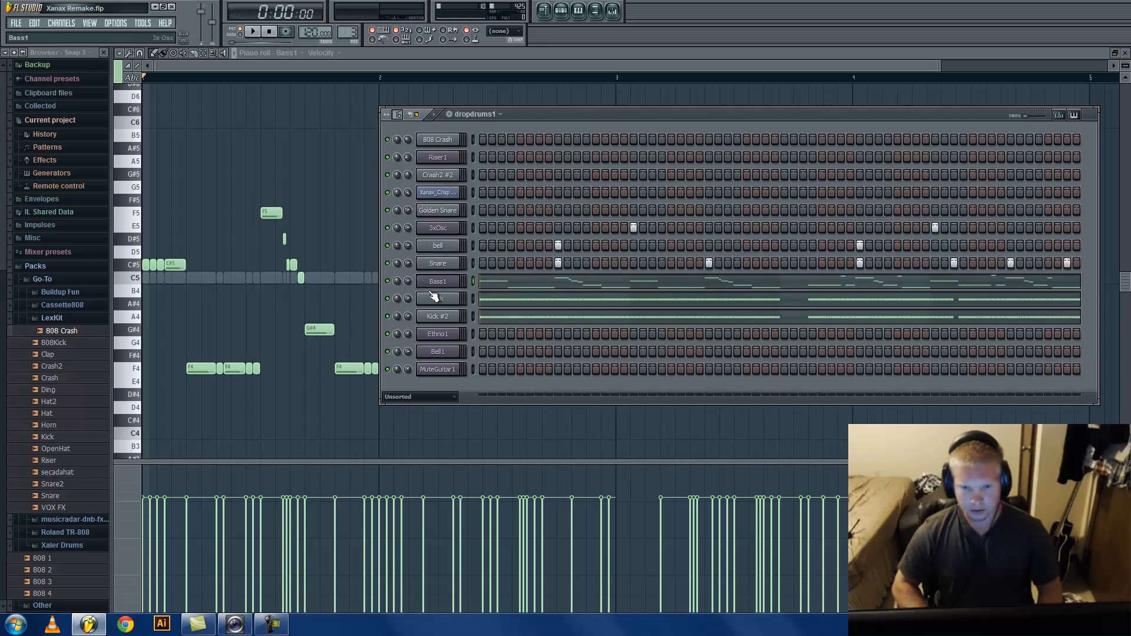
click(436, 299)
click(493, 297)
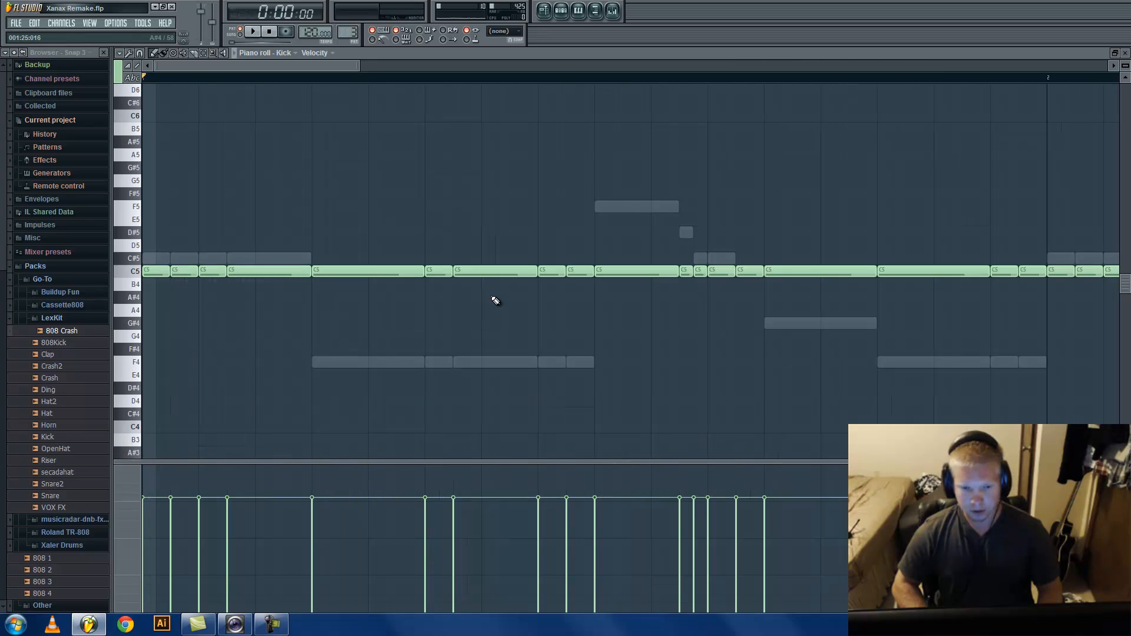
click(561, 10)
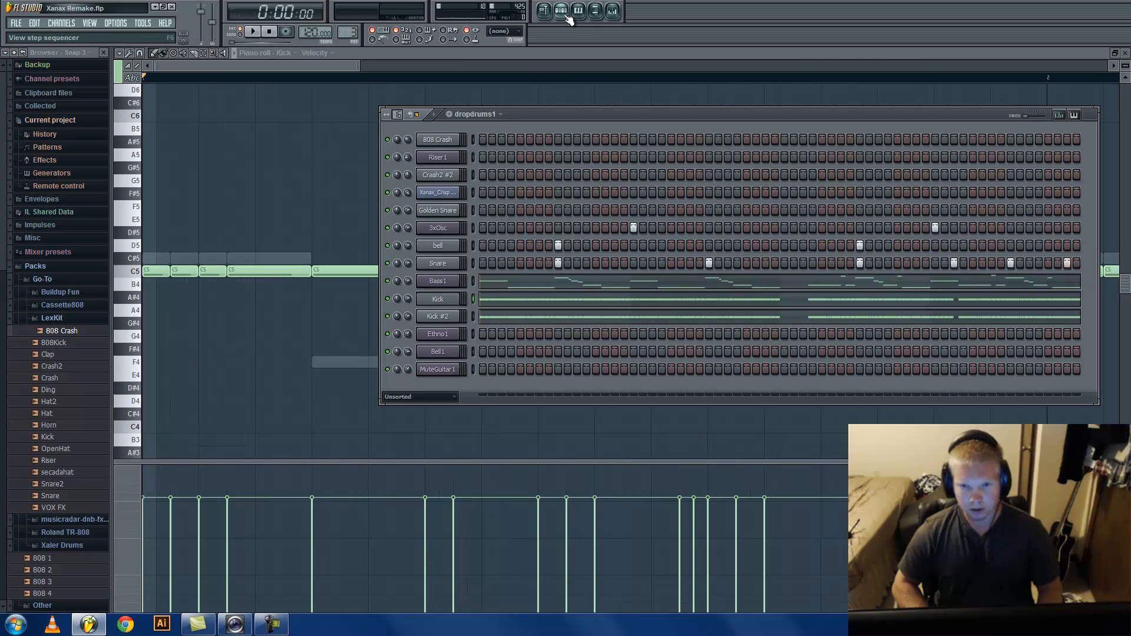
- Look at the Kick channel's Cut itself option, open its channel settings, and return to the playlist
right_click(430, 302)
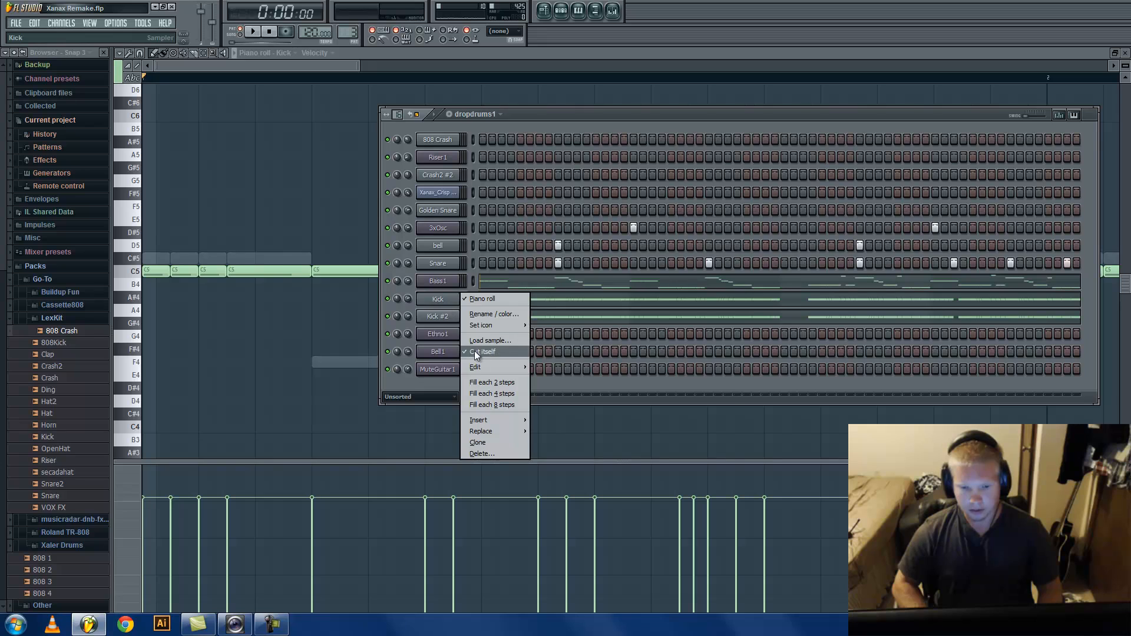
mouse_move(480, 326)
click(443, 301)
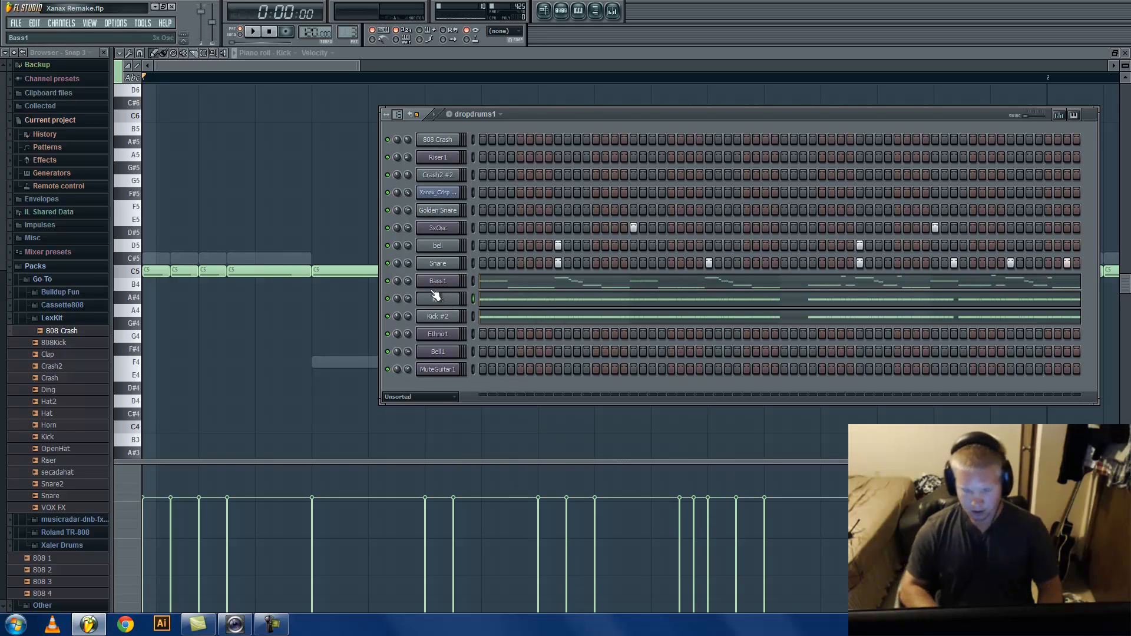
click(516, 51)
key(Escape)
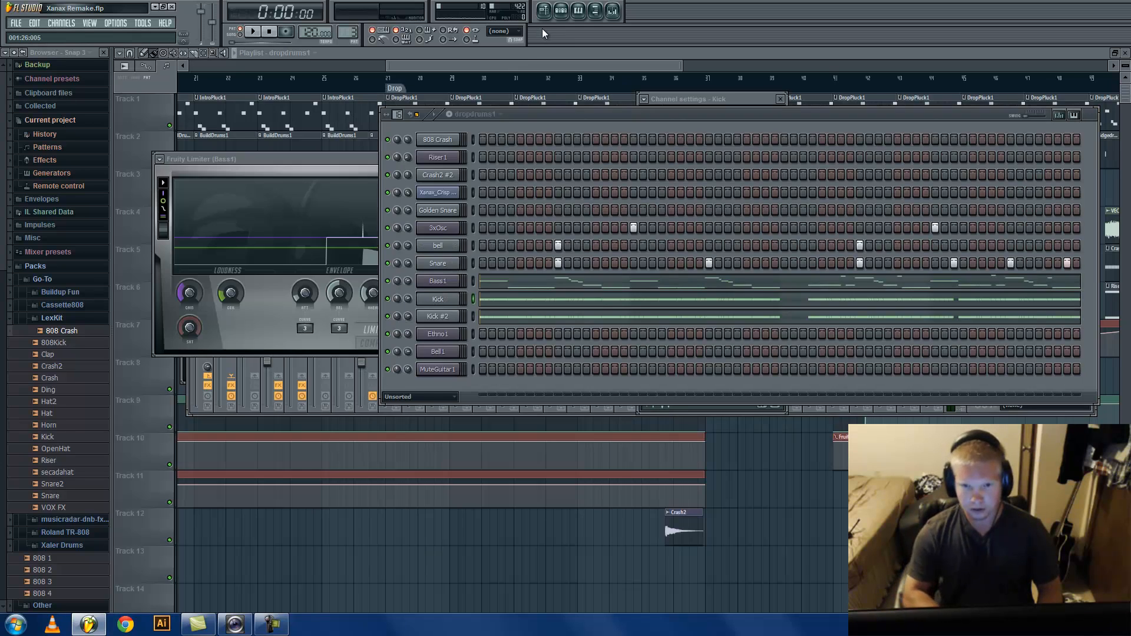
- Show the drop section in the playlist, select the DropPluck1 pattern and audition the Crash2 sample from the LexKit folder
click(503, 67)
drag(503, 68, 532, 67)
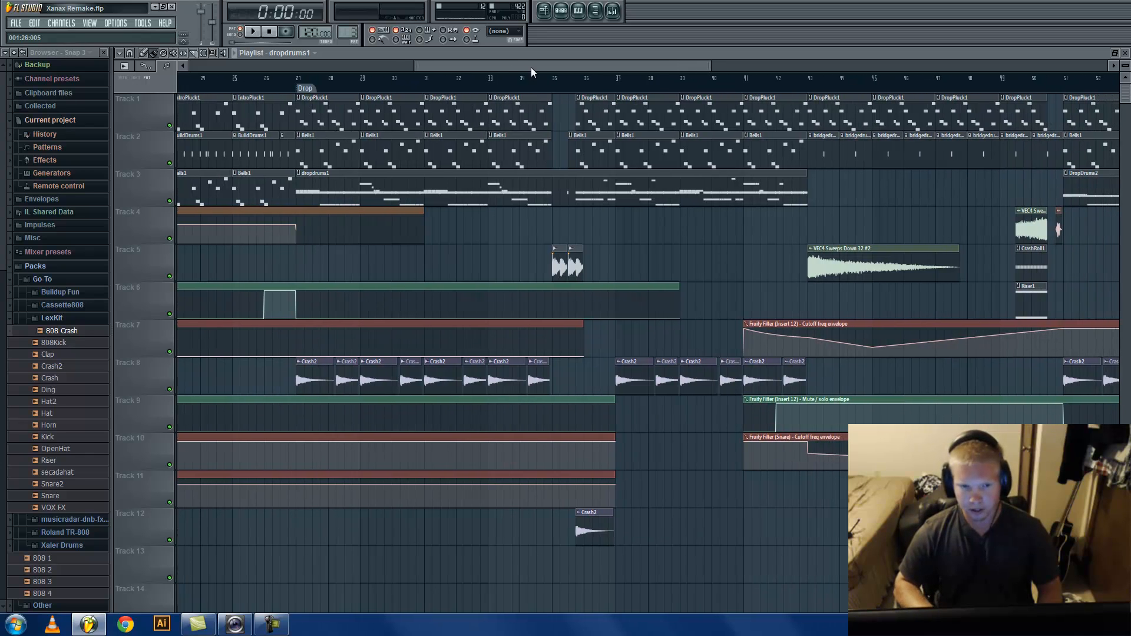
double_click(332, 119)
click(544, 11)
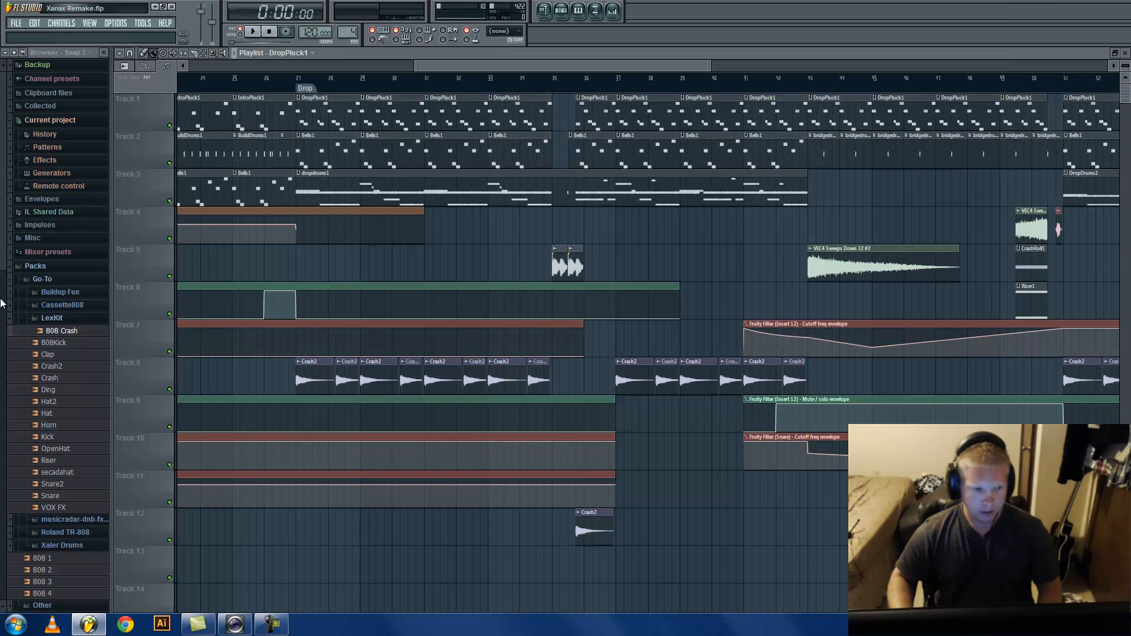
click(45, 367)
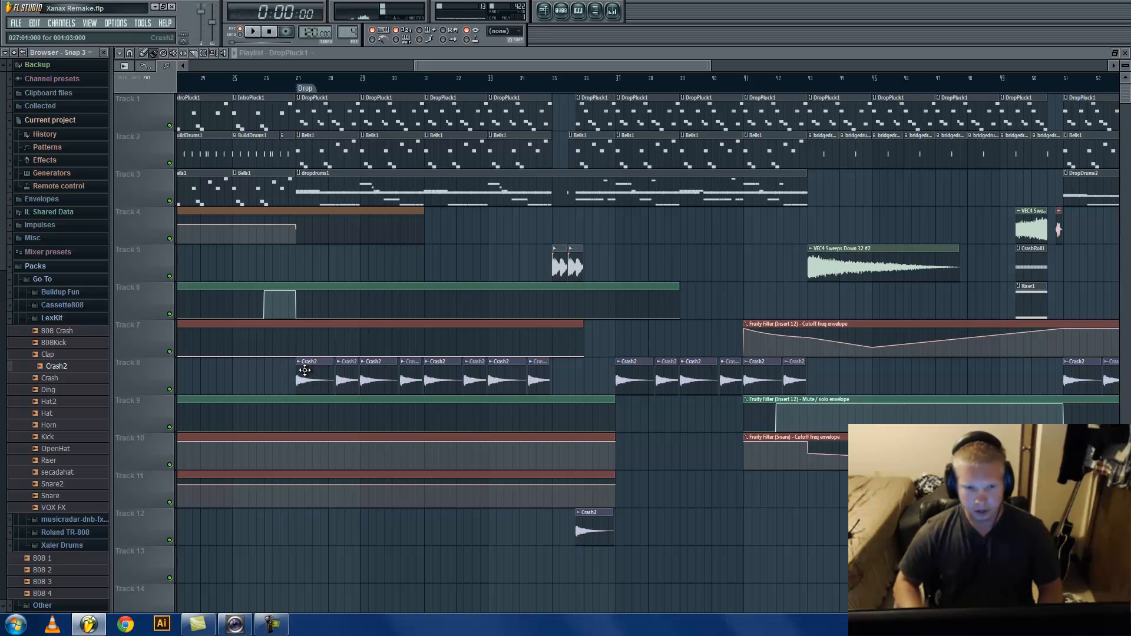
- Play the song from the Drop marker while following the Crash2 clips on Track 8, and stop playback
key(space)
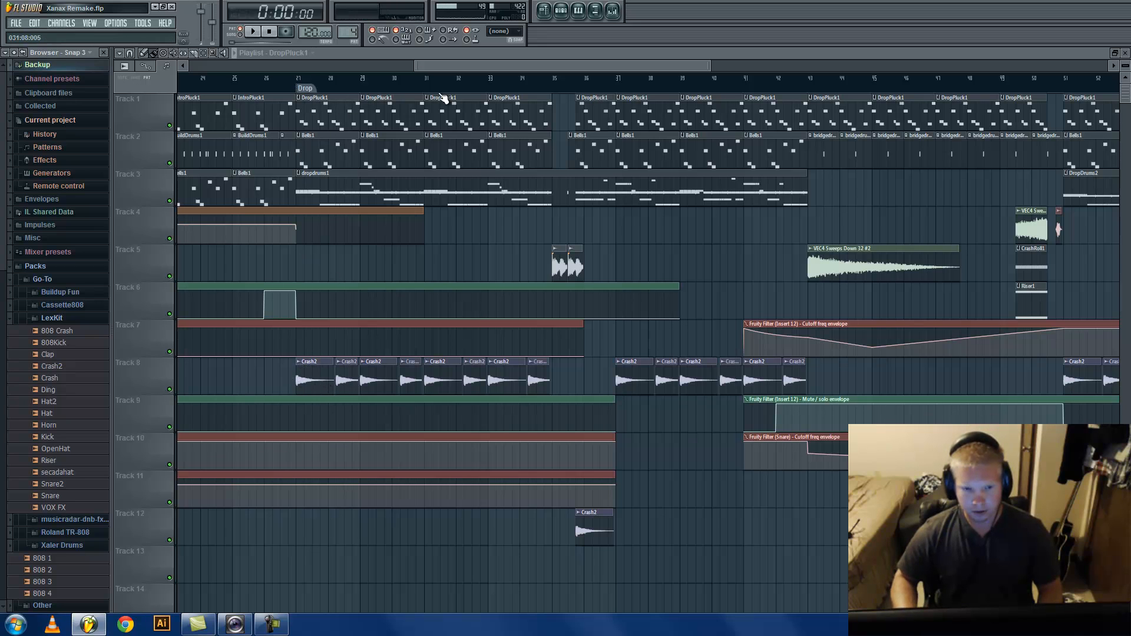
scroll(293, 291, up, 6)
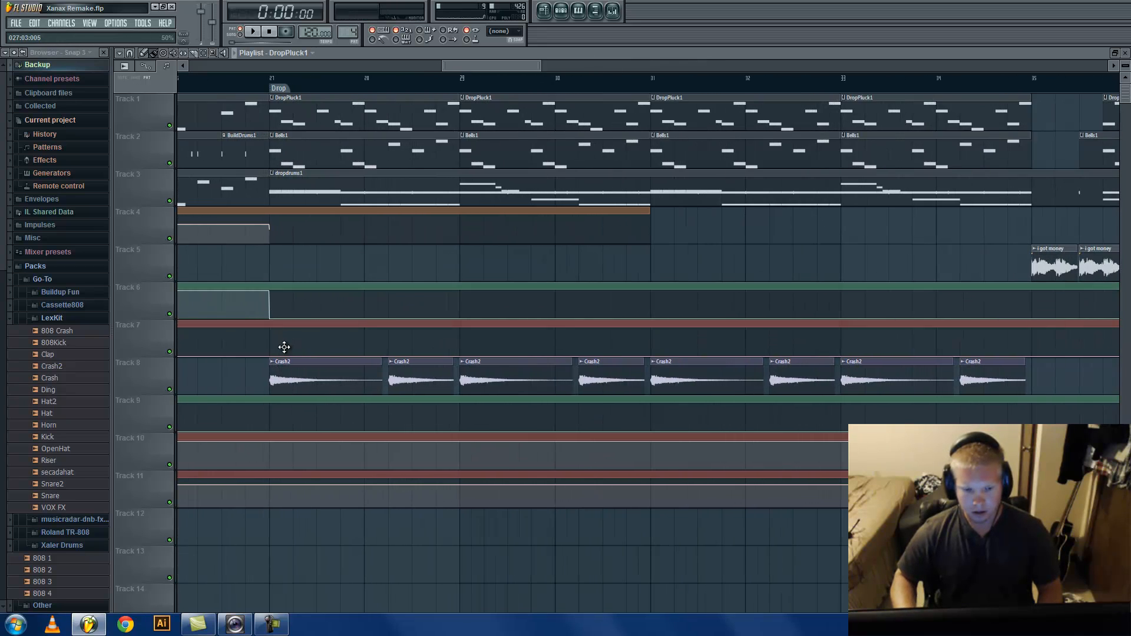
click(272, 81)
key(space)
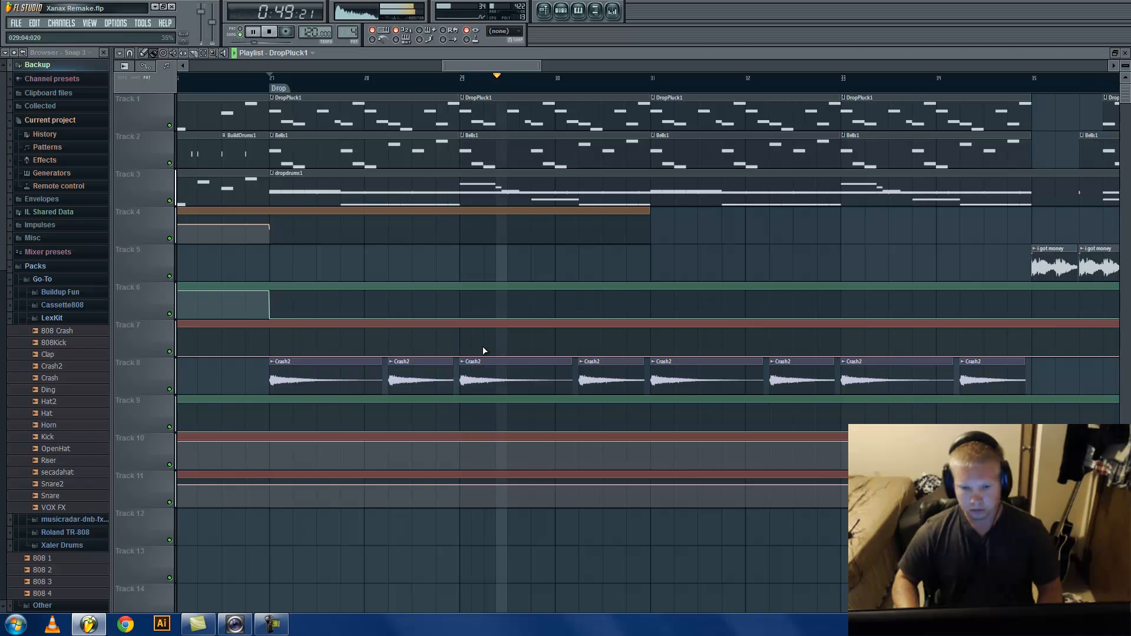
scroll(483, 350, down, 6)
key(space)
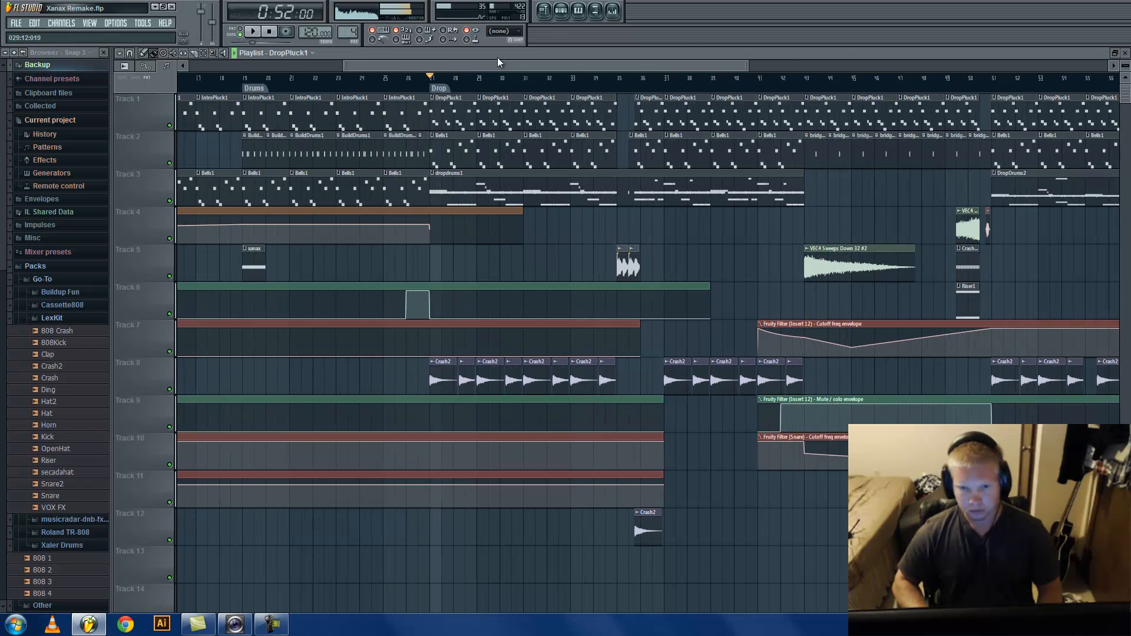
- Play the break at bar 35 and examine the two "i got money" vocal clips on Track 5 up close
drag(483, 64, 568, 66)
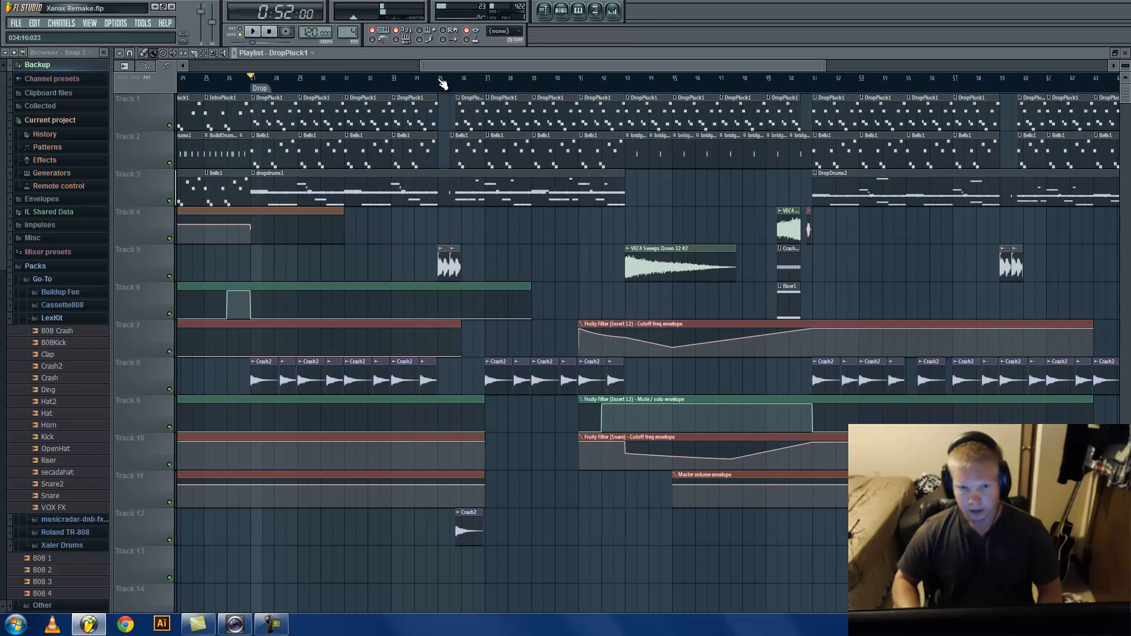
click(441, 80)
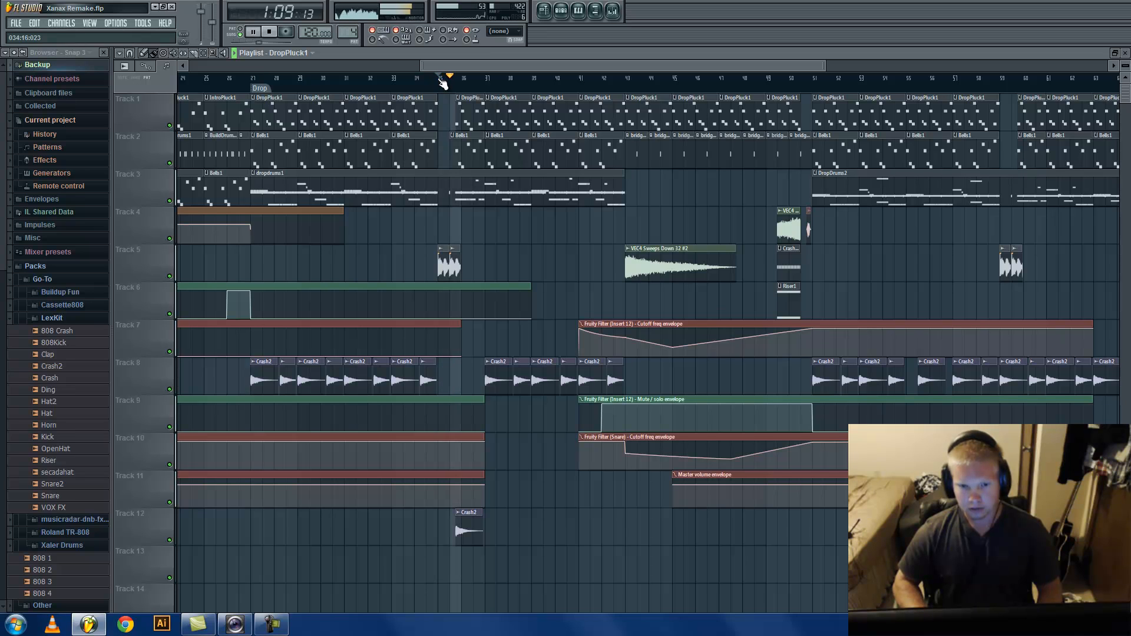
key(space)
scroll(450, 259, up, 5)
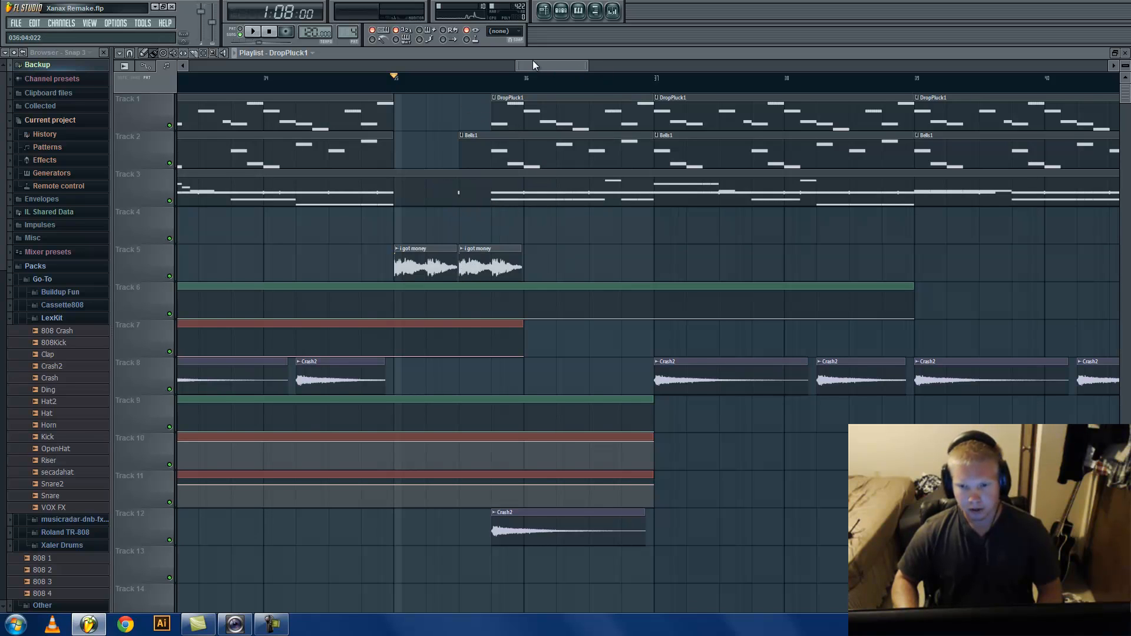
scroll(534, 65, down, 3)
scroll(533, 60, down, 2)
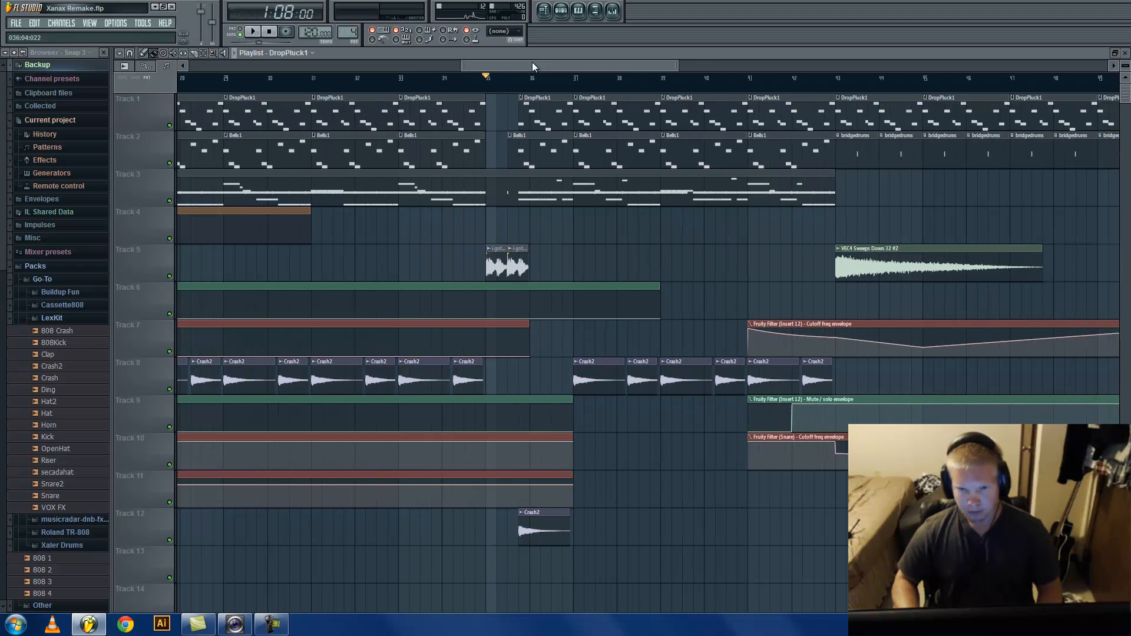
- Show the bridge section with its filter automation and set the playback position to bar 41
drag(532, 62, 641, 77)
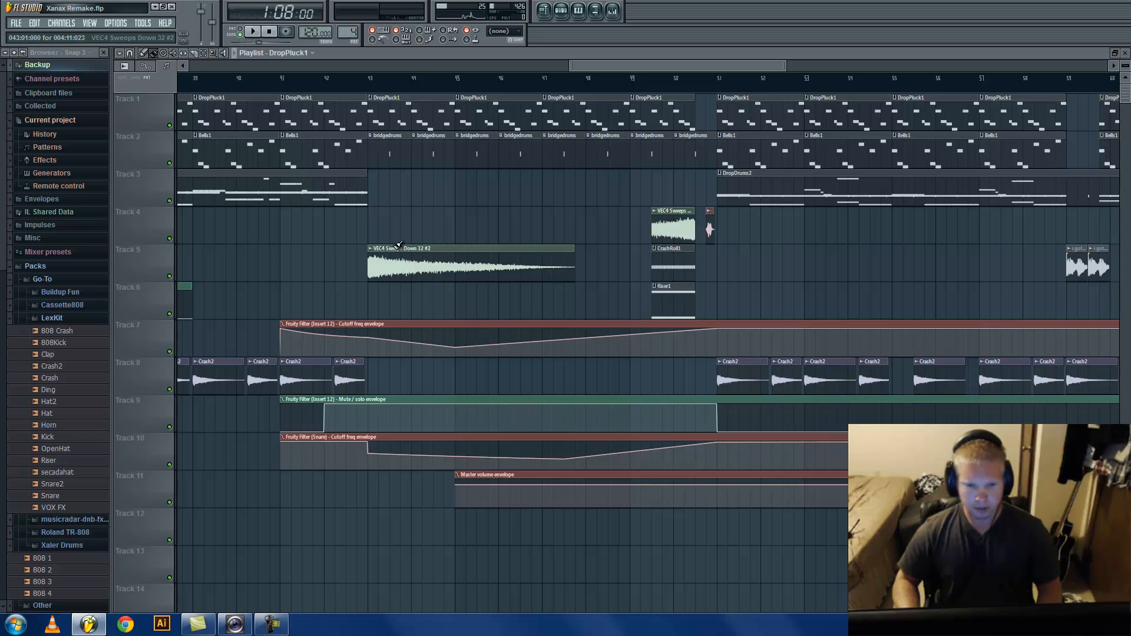
click(373, 80)
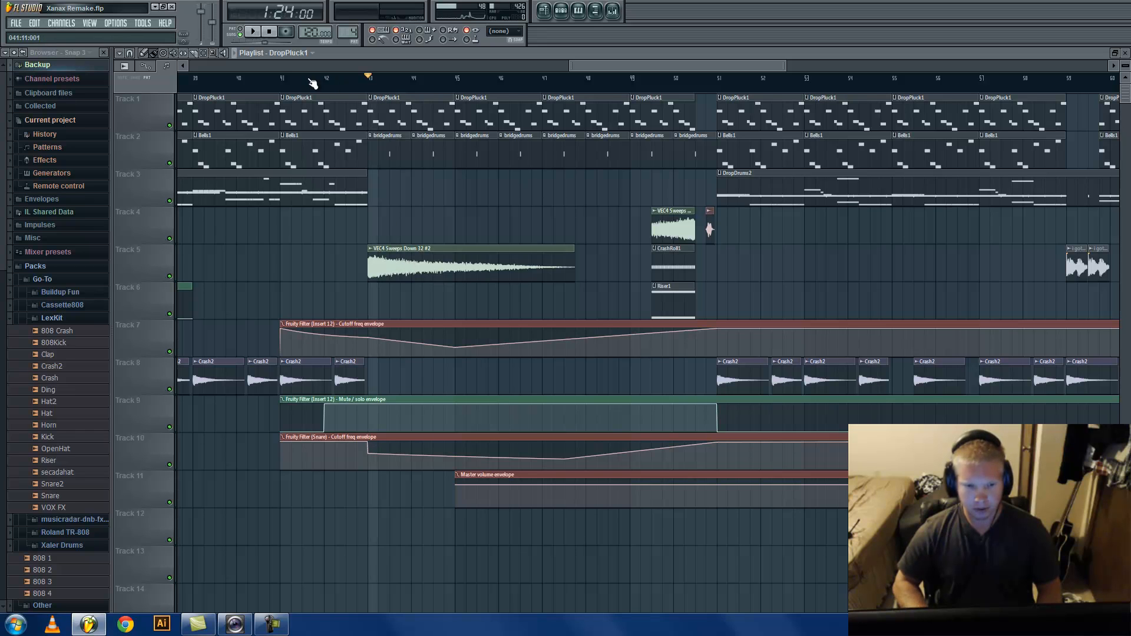
scroll(598, 63, down, 3)
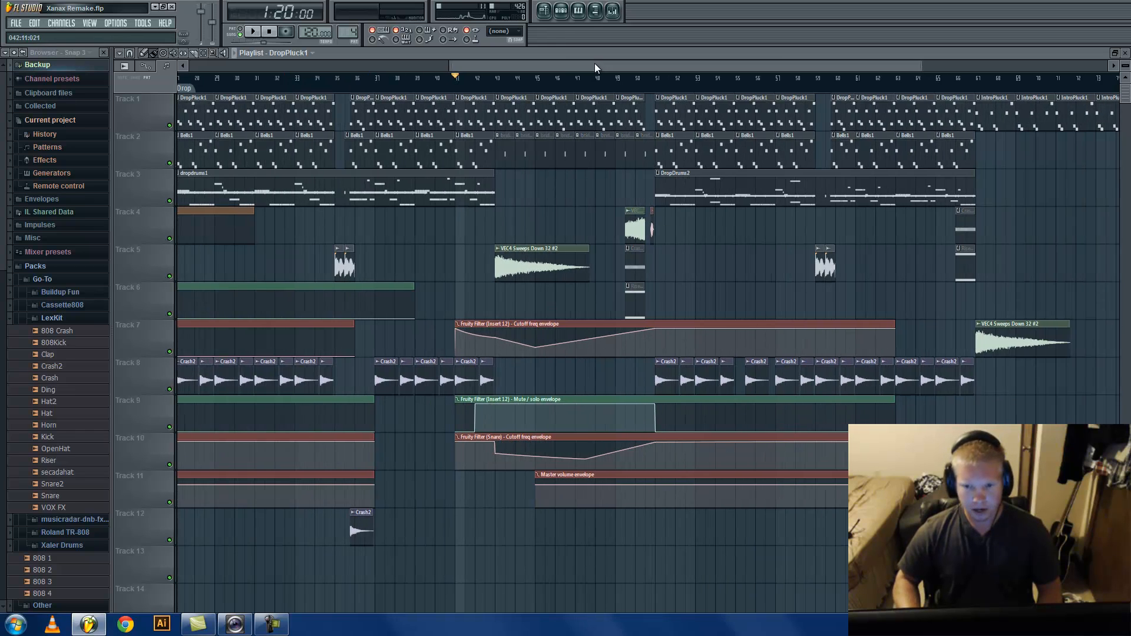
- Play the song from bar 35 into the bridge, replay briefly from bar 41, and stop playback
drag(595, 62, 582, 63)
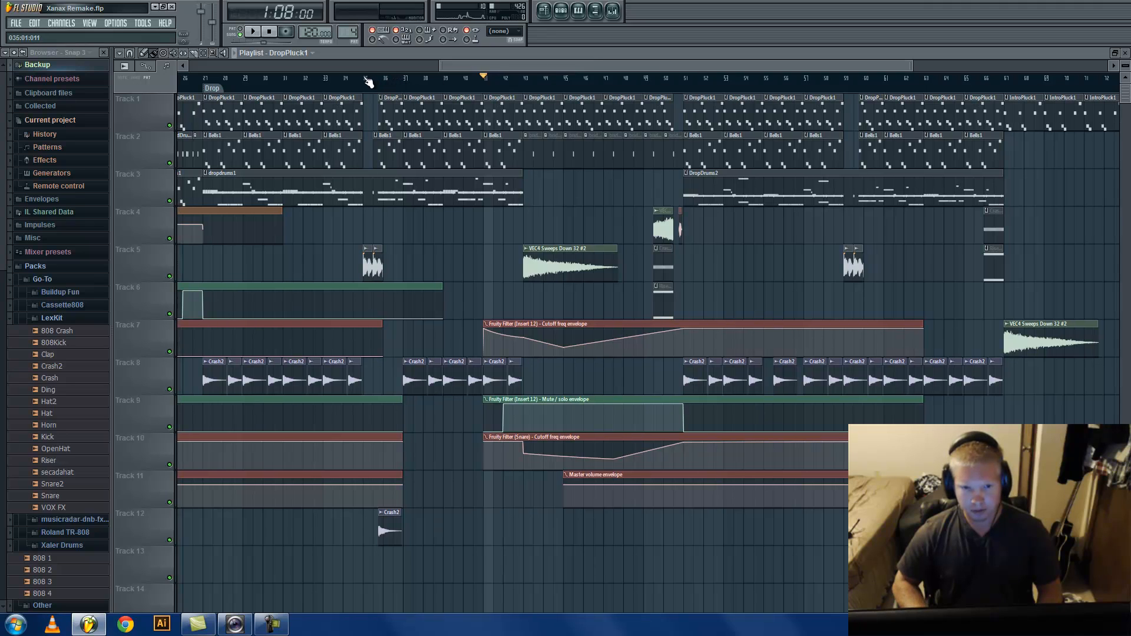
key(space)
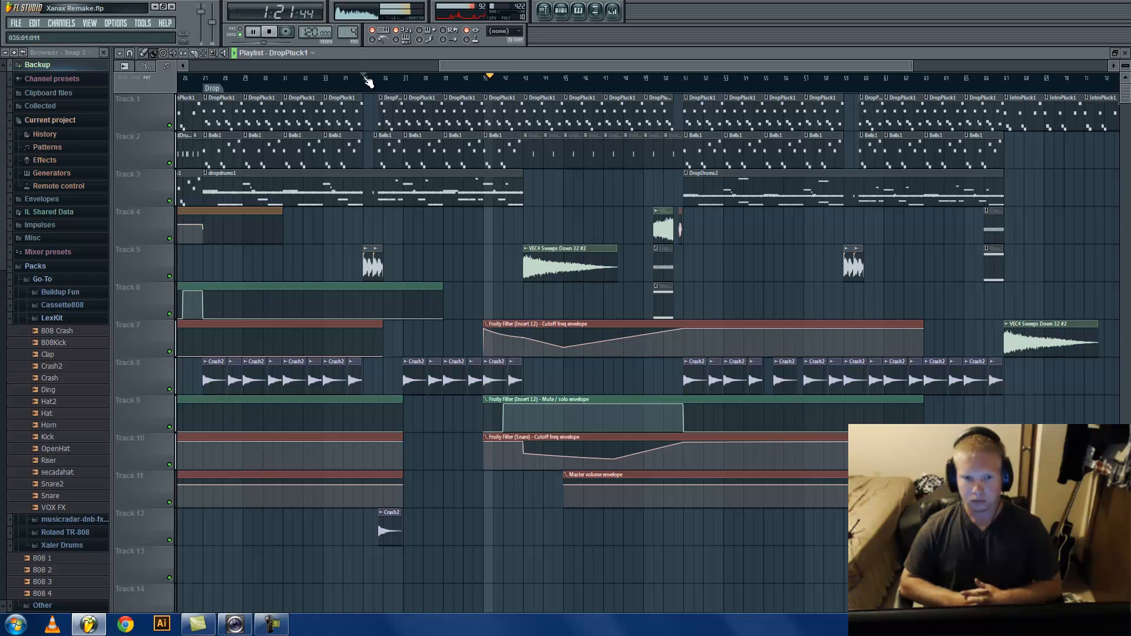
key(space)
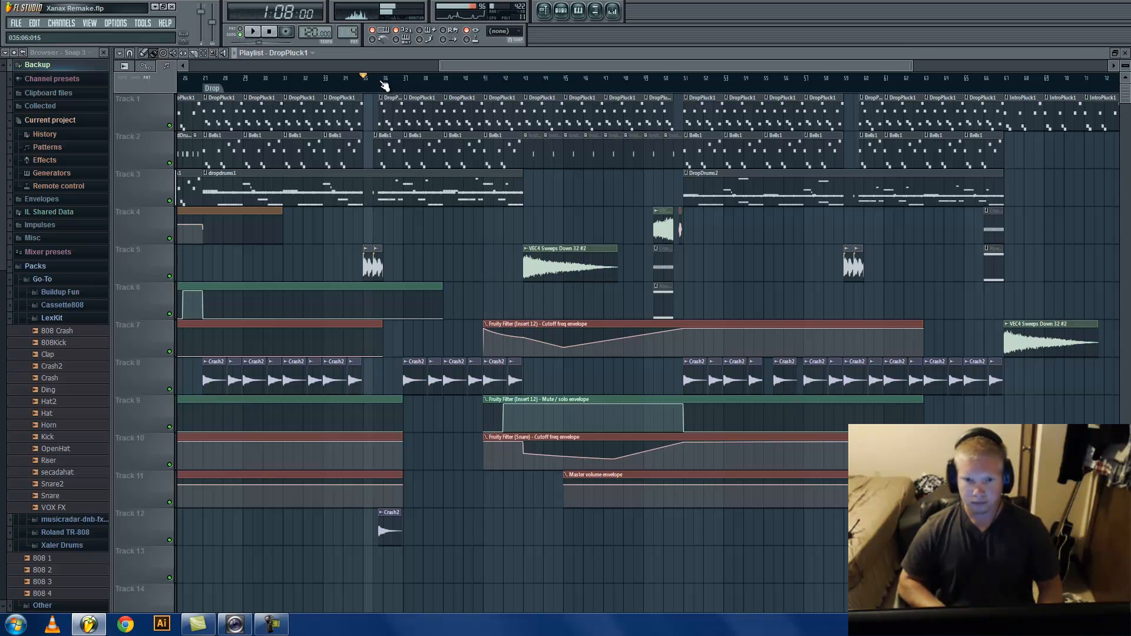
click(485, 78)
key(space)
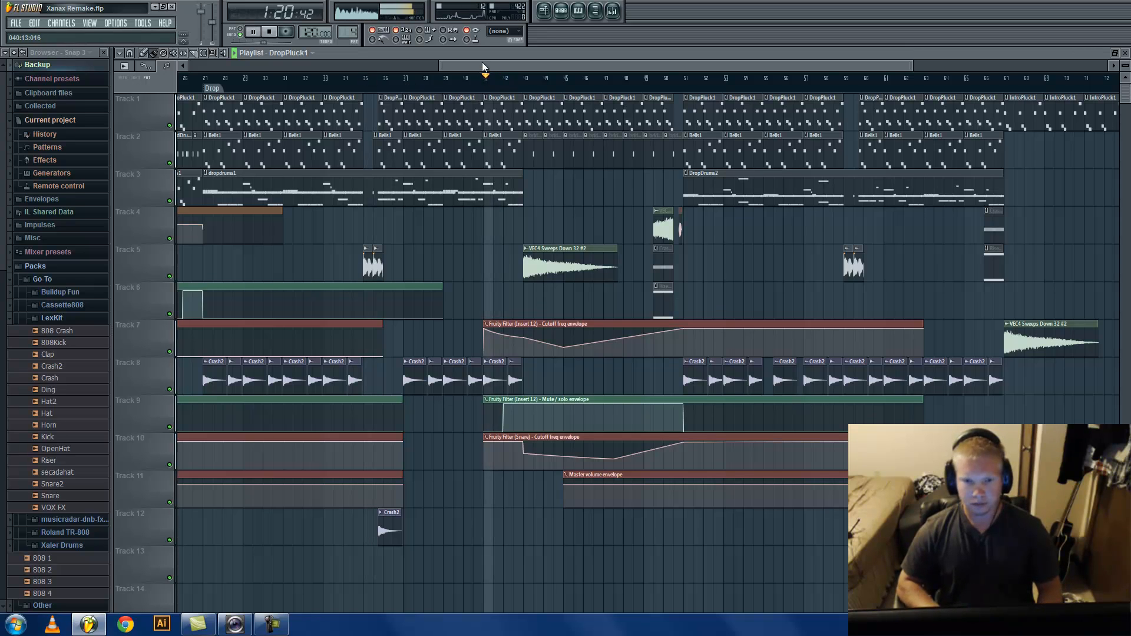
key(space)
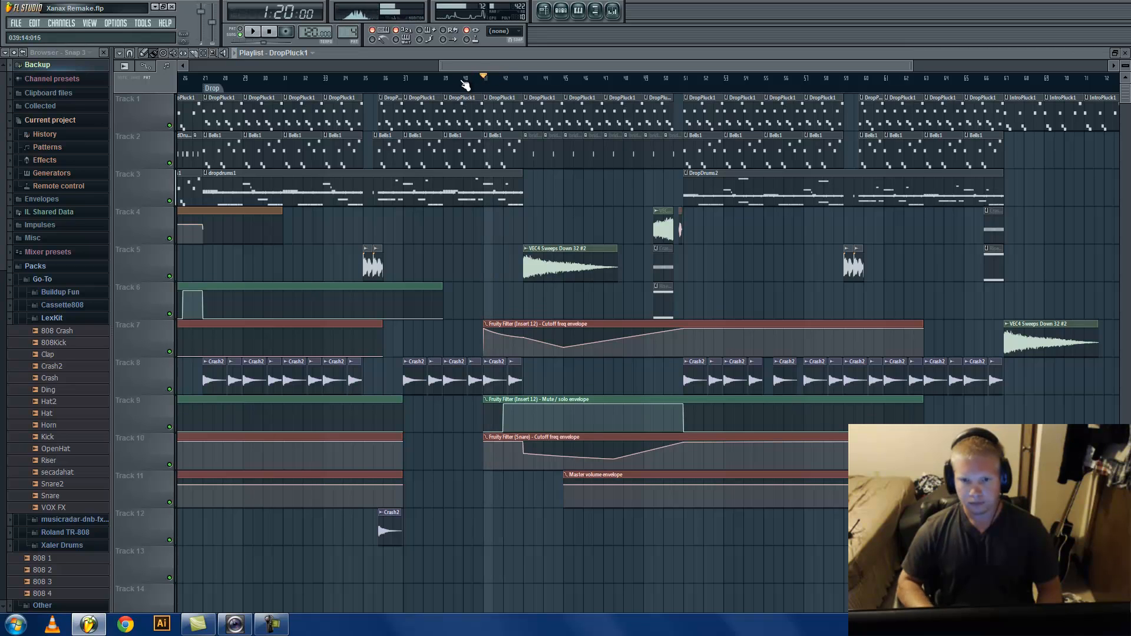
drag(475, 68, 535, 72)
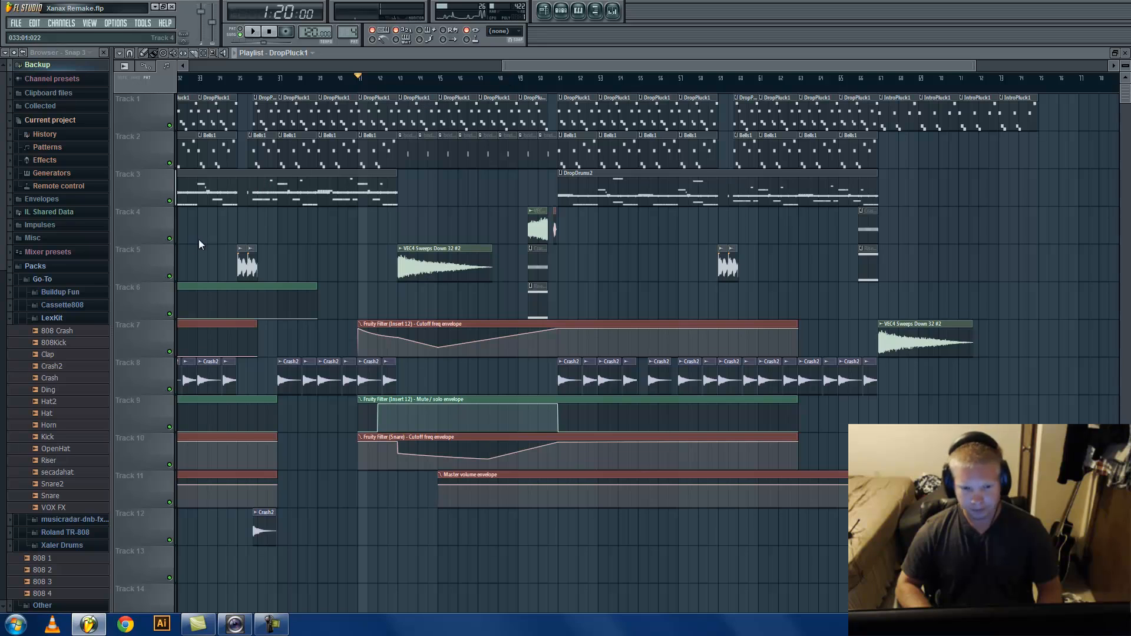
click(609, 15)
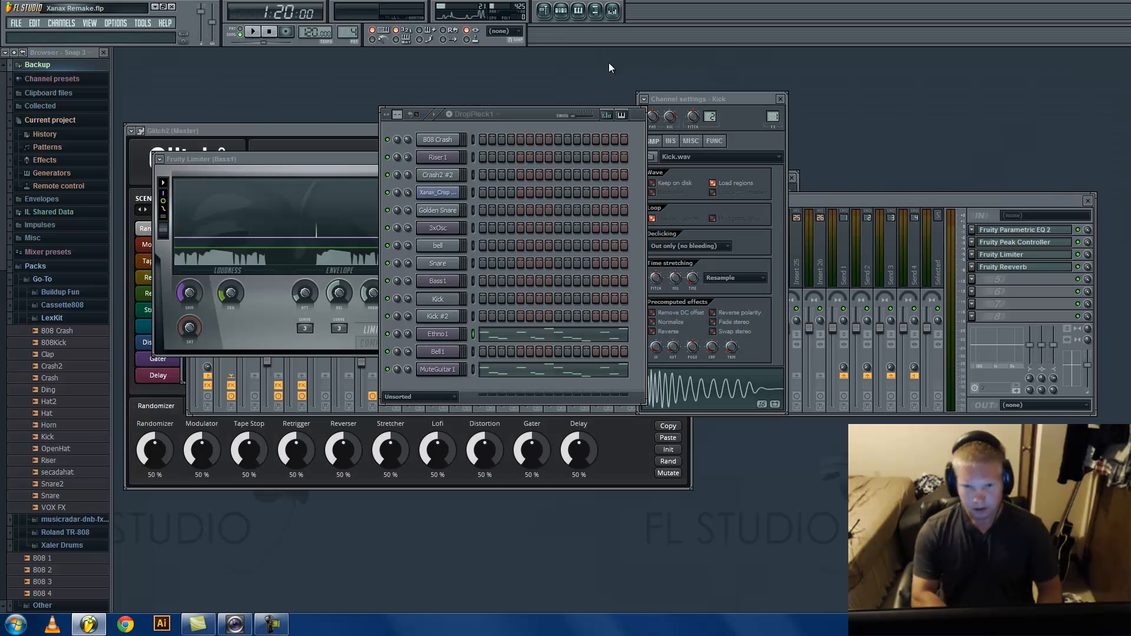
click(562, 13)
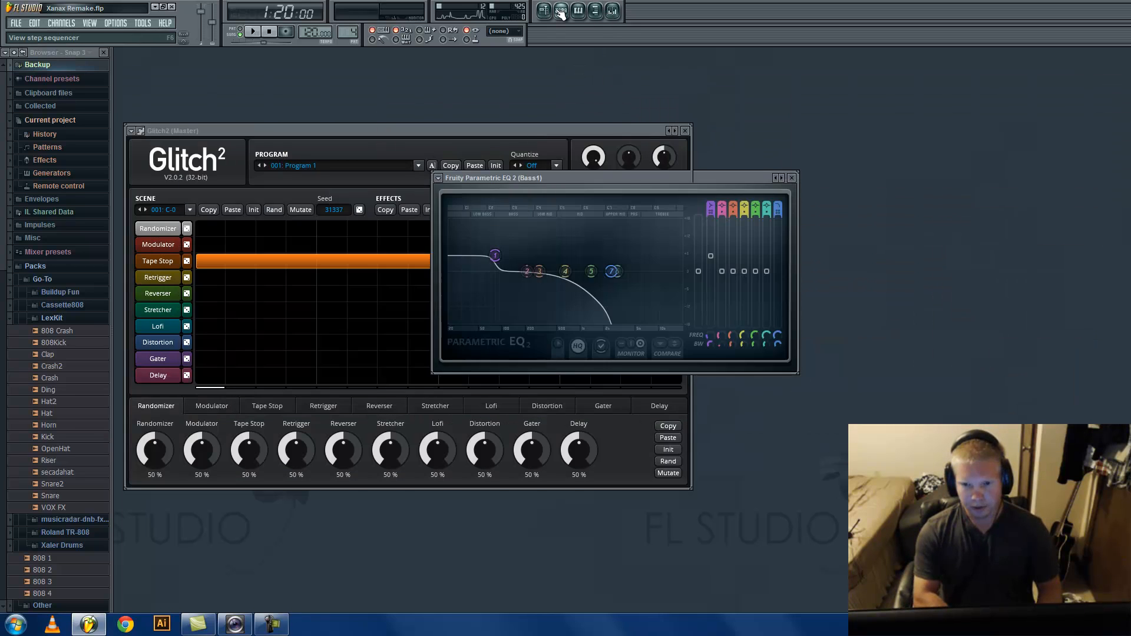
click(549, 14)
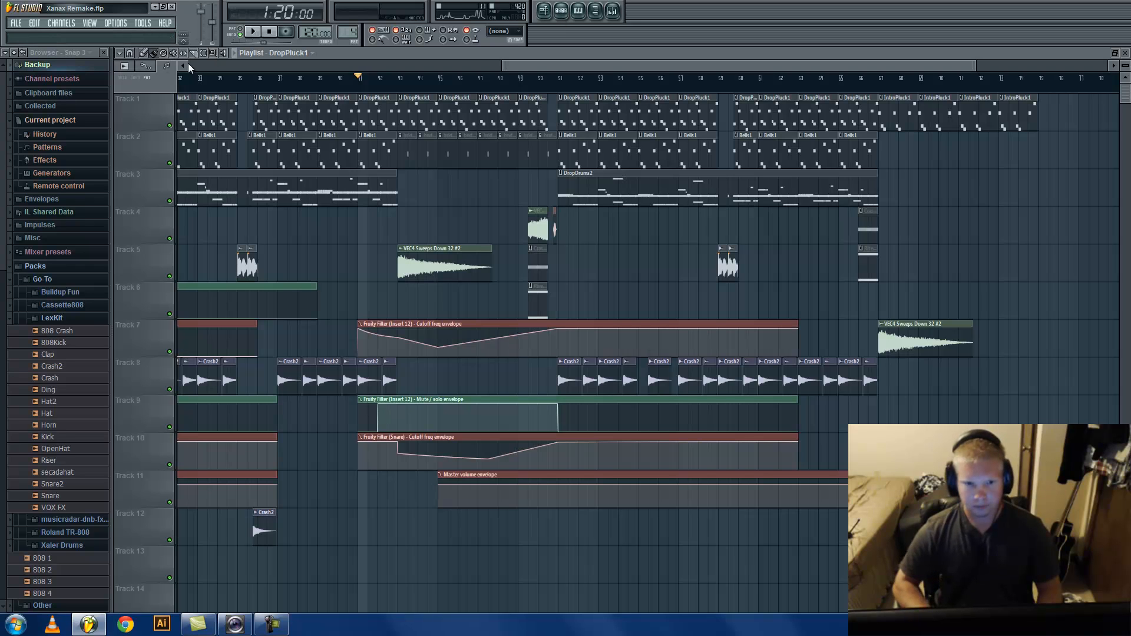
- Play the bridge from bar 41 while moving the rise point of the Insert 12 filter's mute/solo envelope on Track 9 back to bar 41
key(space)
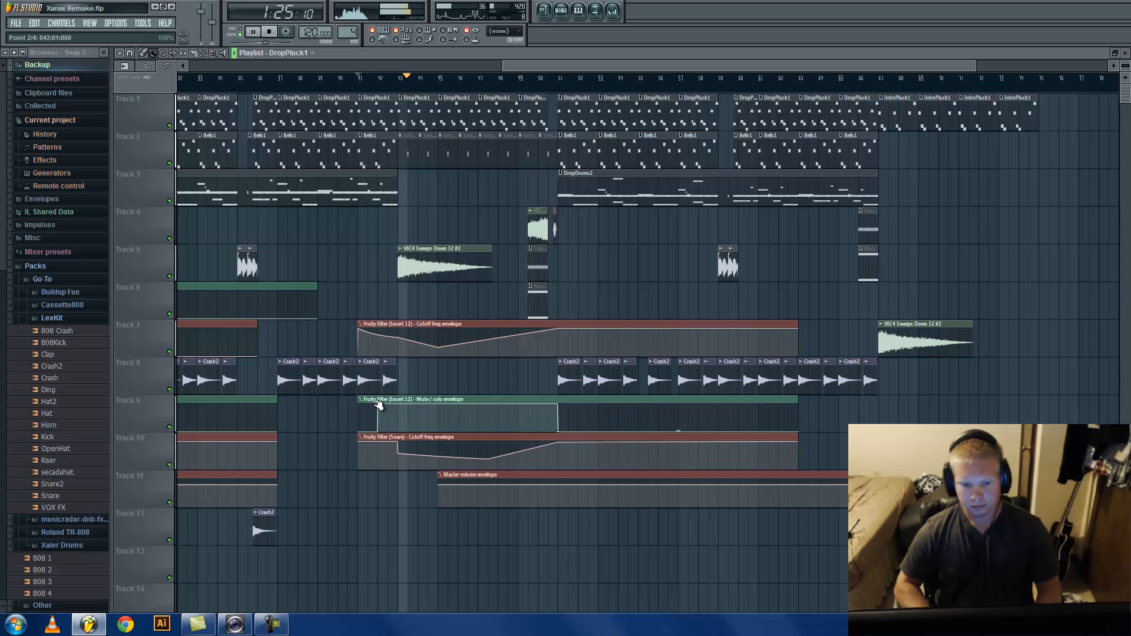
drag(379, 405, 361, 404)
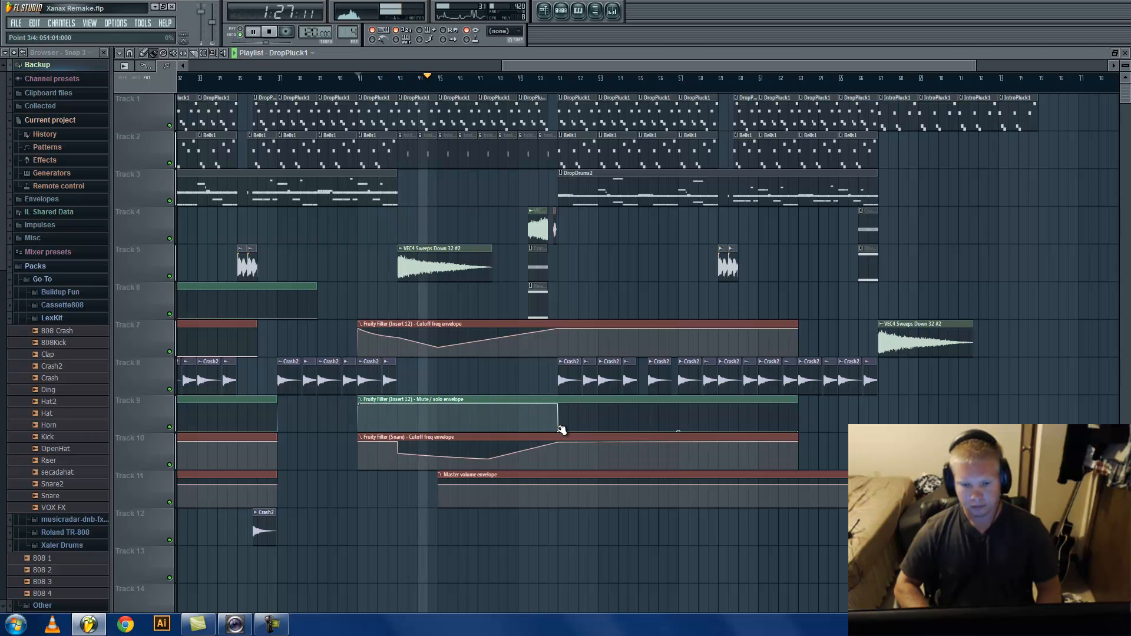
click(359, 78)
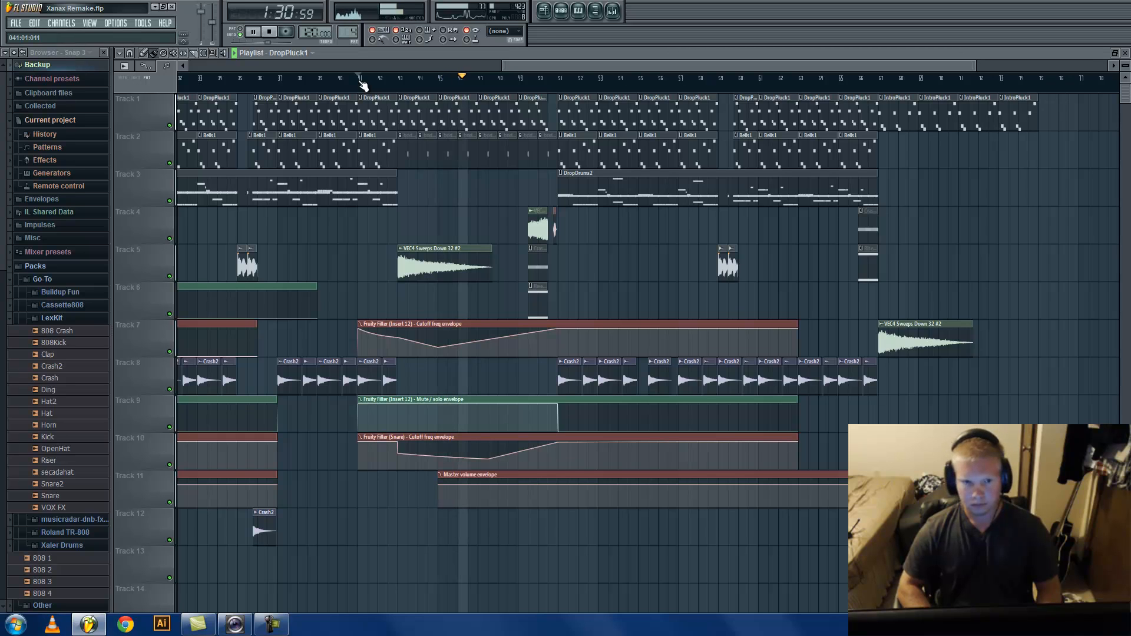
key(space)
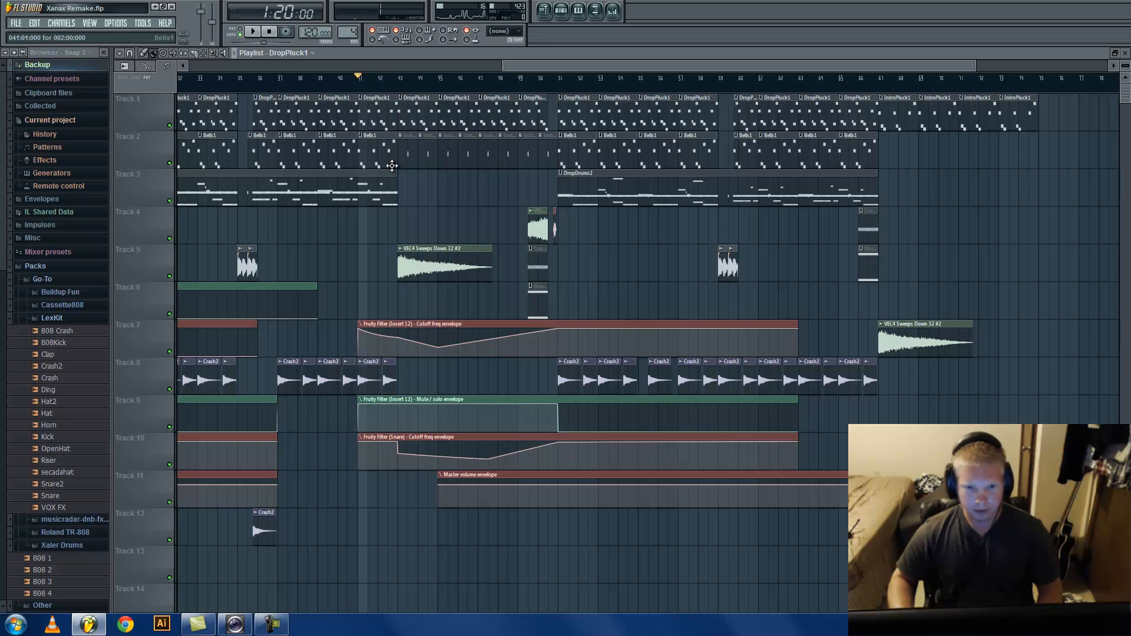
- Show the mixer and examine the effects on the Bell1, Ethno1 and MuteGuitar1 tracks
scroll(371, 321, up, 5)
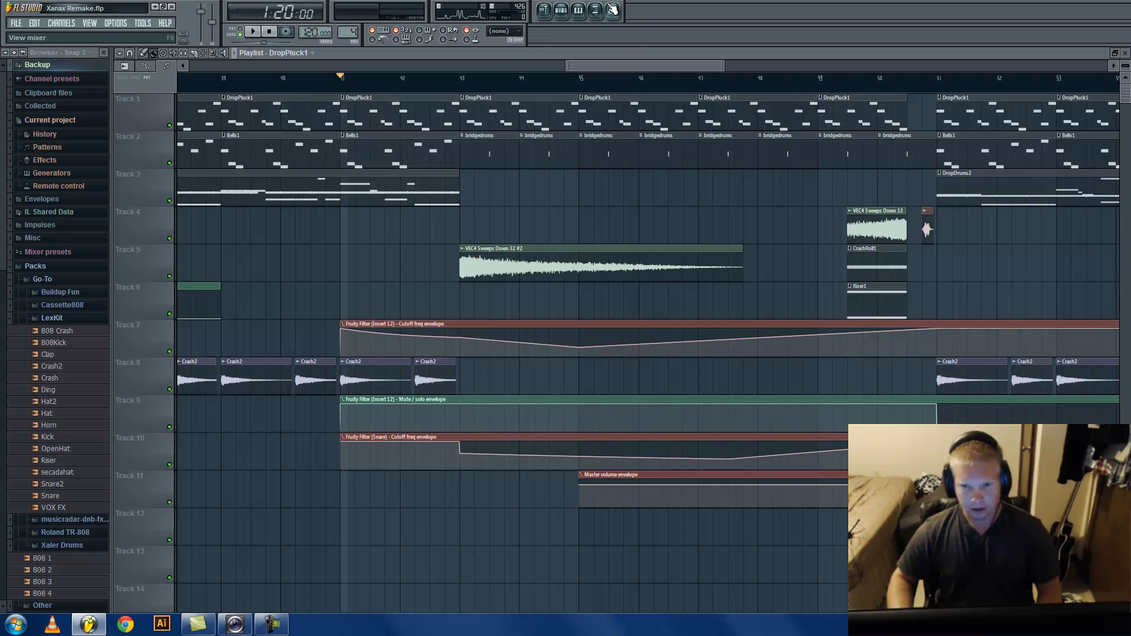
click(612, 11)
click(420, 271)
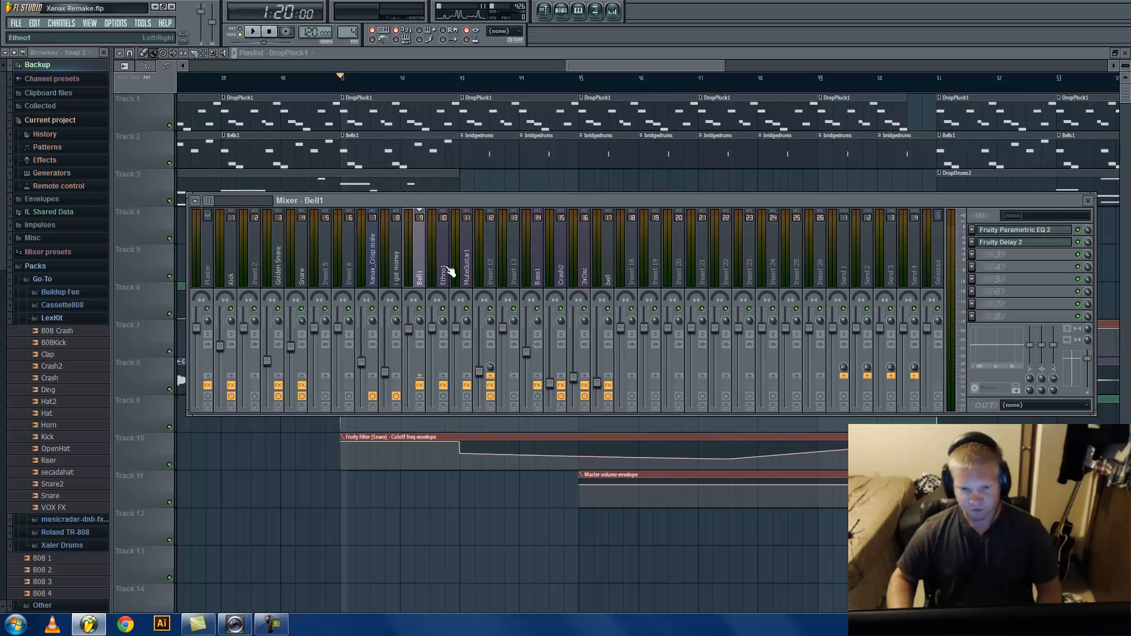
click(450, 272)
click(467, 272)
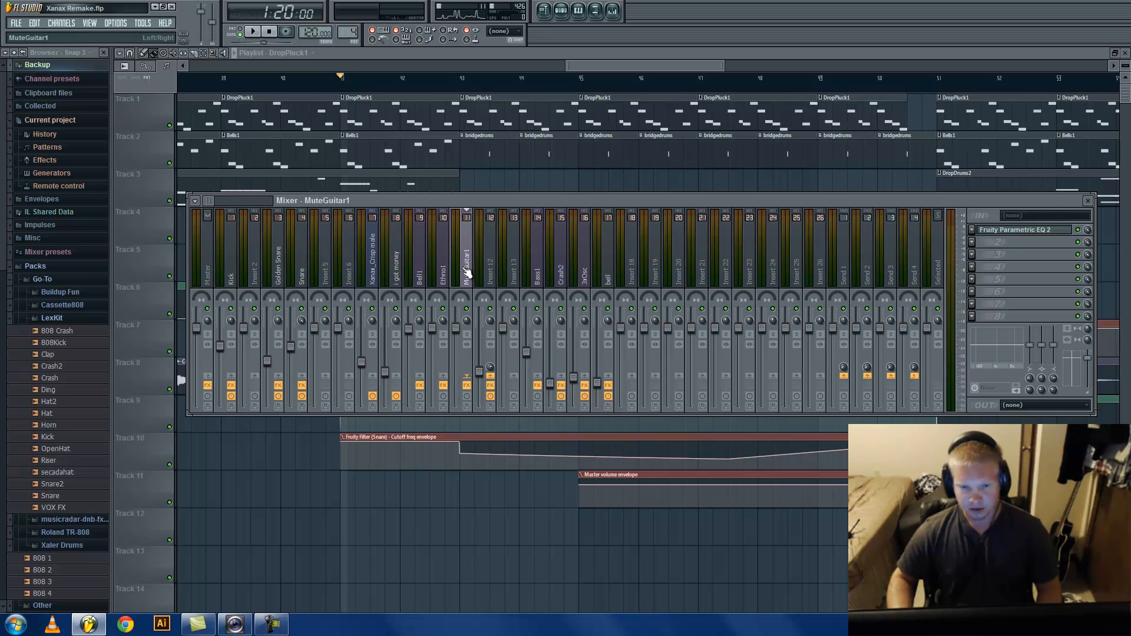
click(419, 272)
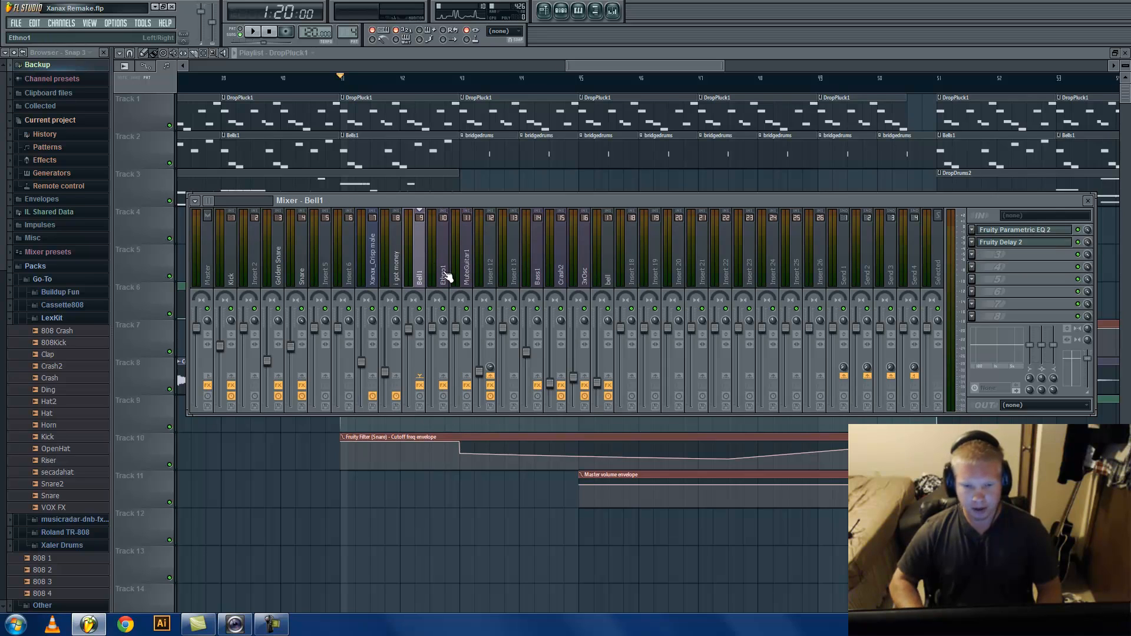
click(447, 275)
click(468, 276)
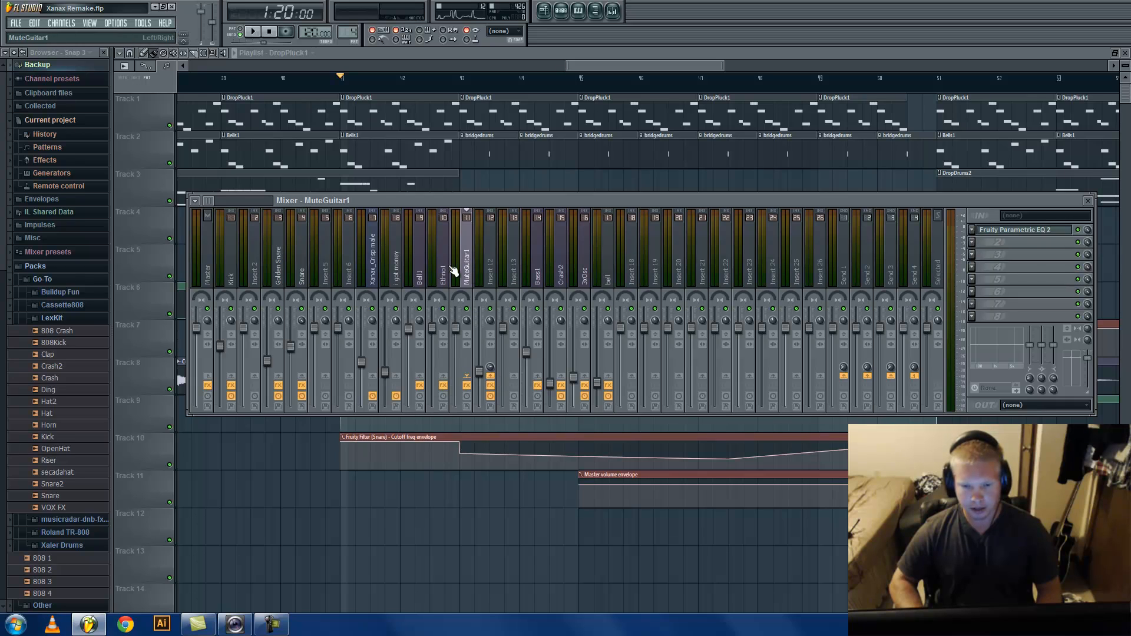
click(442, 270)
click(424, 271)
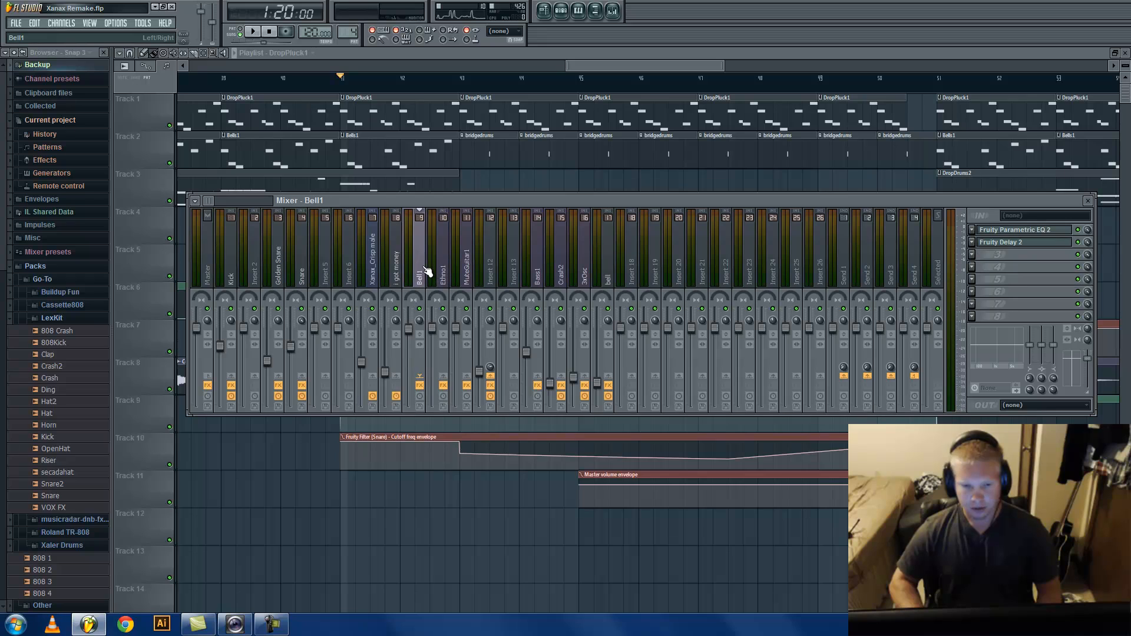
- Route the Bell1 mixer track to the Master, and switch its routing back to Insert 12 instead
click(214, 382)
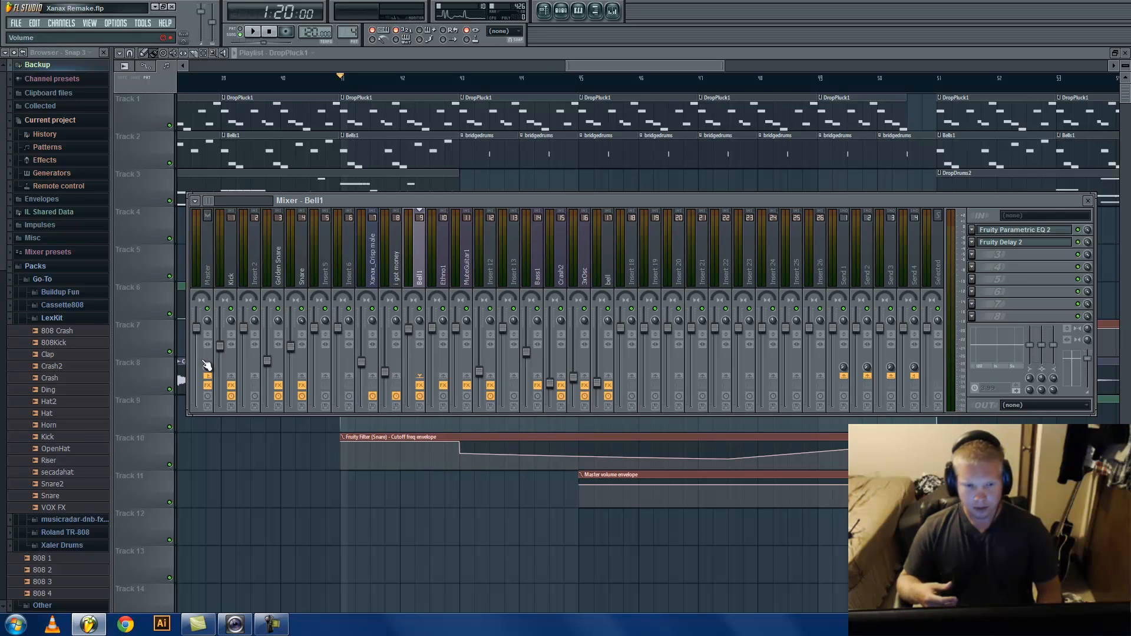
right_click(491, 377)
click(506, 383)
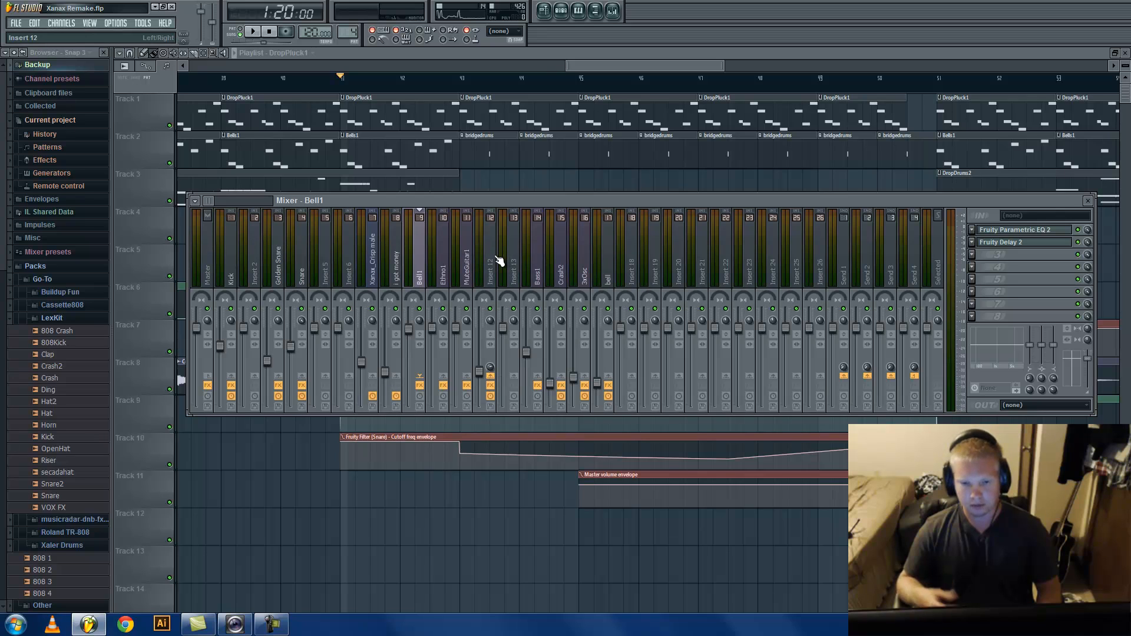
- Check the Ethno1 and MuteGuitar1 tracks and inspect the Fruity Filter on Insert 12, including its mute/solo switch options
click(443, 269)
click(470, 267)
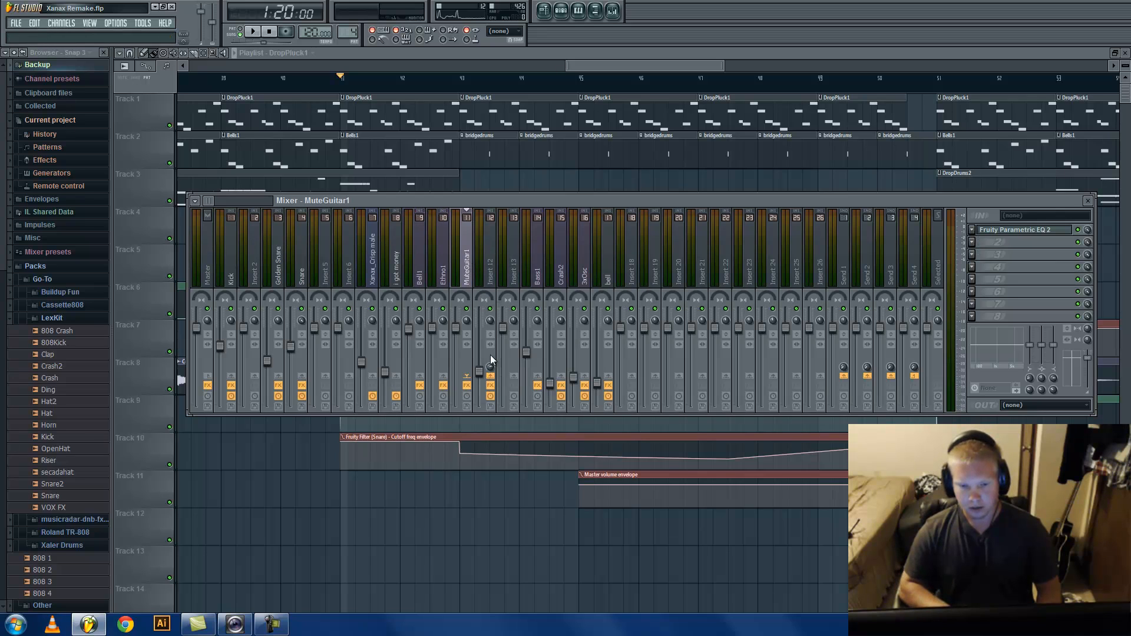
click(492, 275)
click(1018, 234)
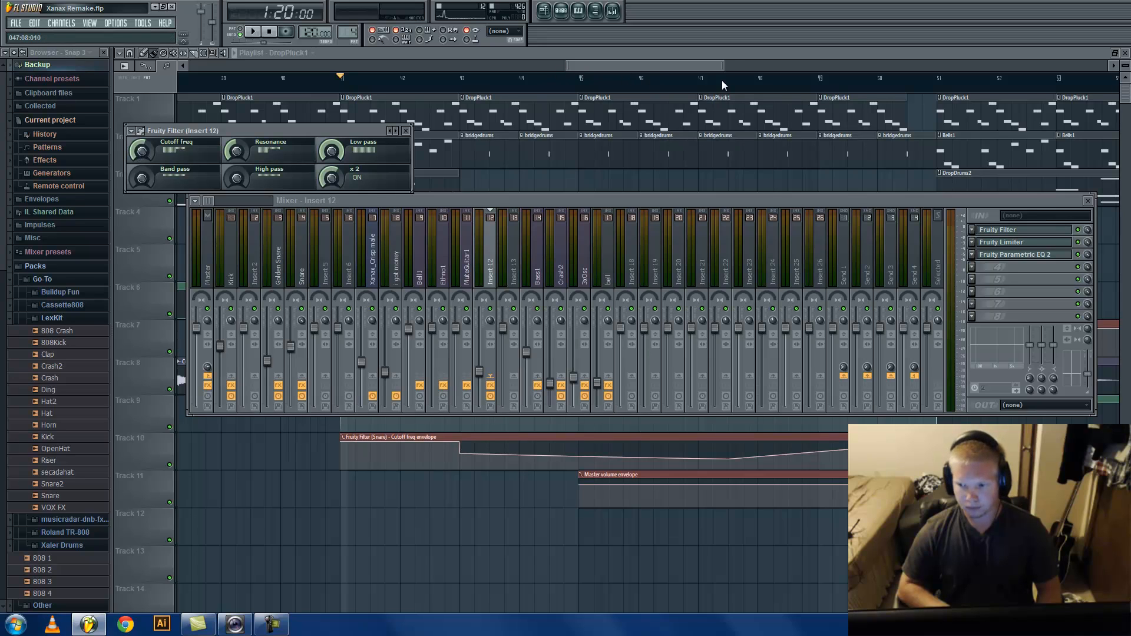
right_click(1084, 235)
click(1054, 298)
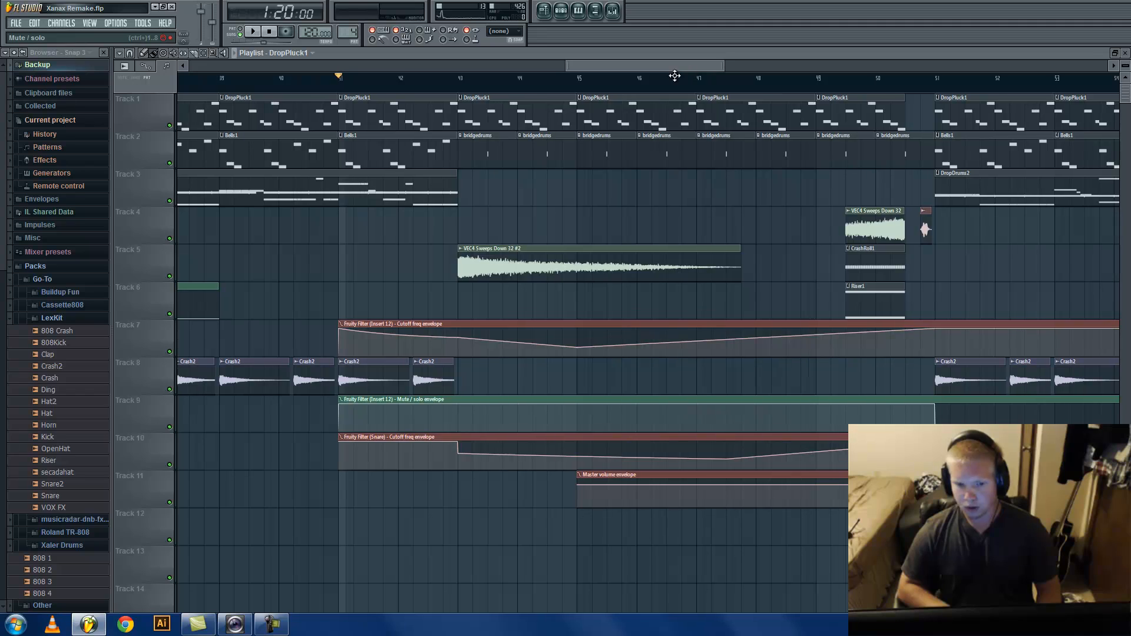
- Extend the start of the Fruity Filter (Insert 12) mute/solo envelope clip on Track 9 to slightly before bar 41
click(339, 400)
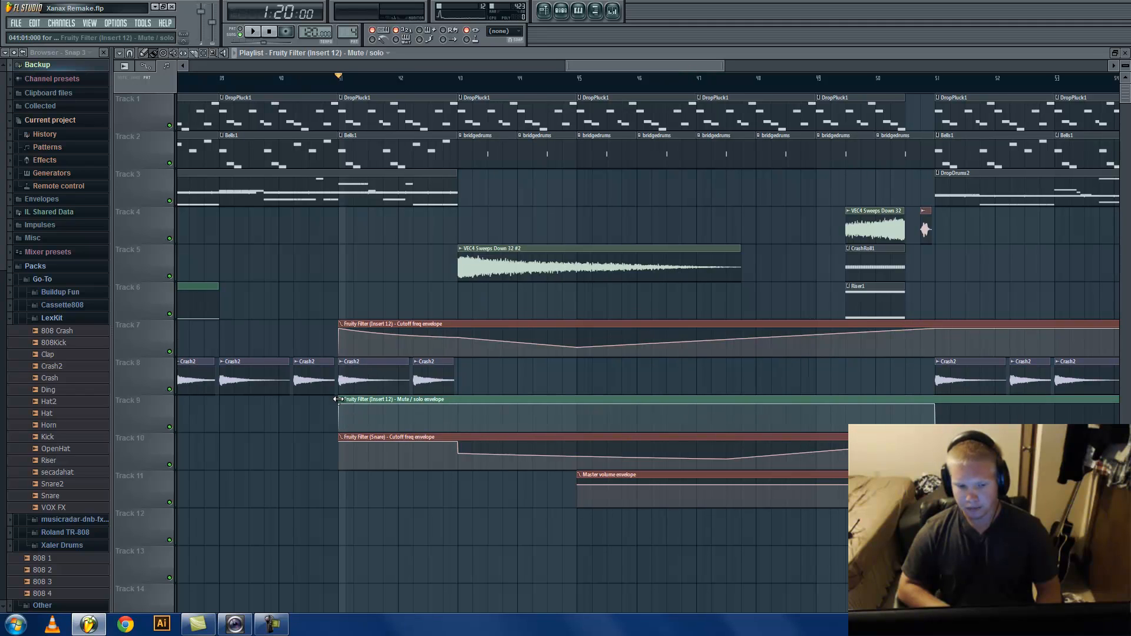
mouse_move(339, 400)
mouse_down()
mouse_move(301, 399)
mouse_move(316, 400)
mouse_up()
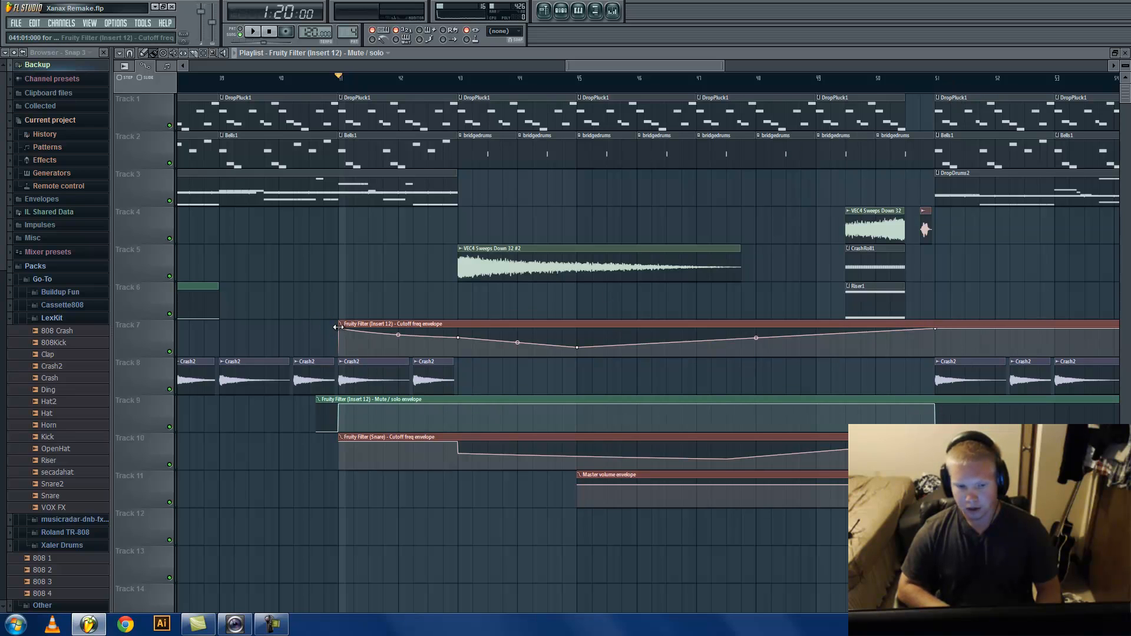
- Display Insert 12's Fruity Filter and play the bridge while watching its Cutoff freq knob follow the automation, and return to the playlist
click(613, 10)
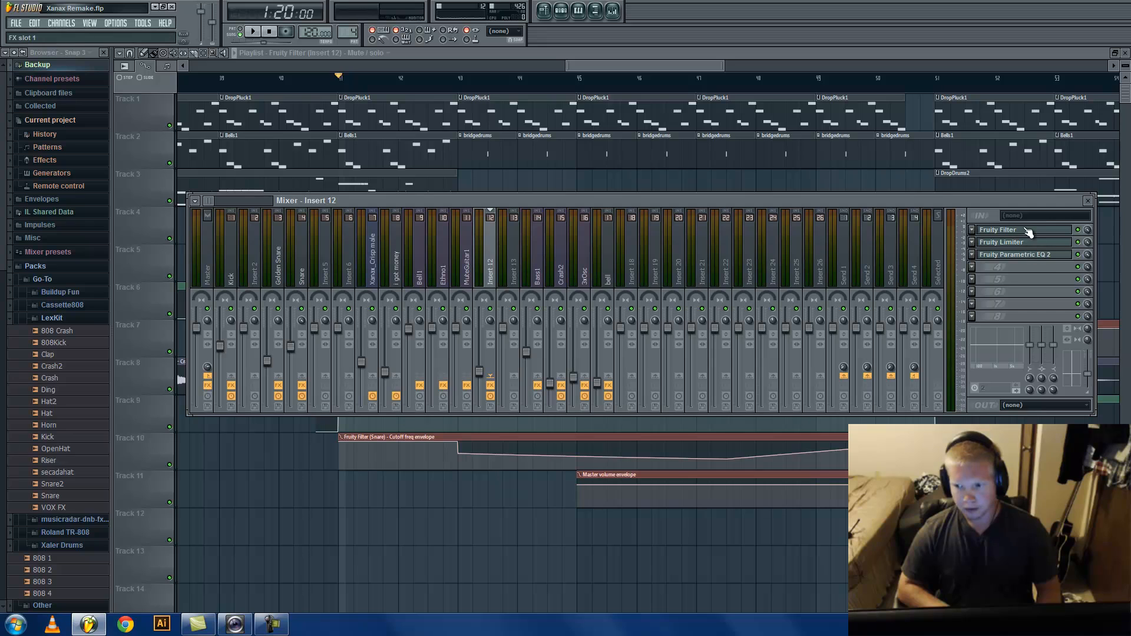
click(1026, 230)
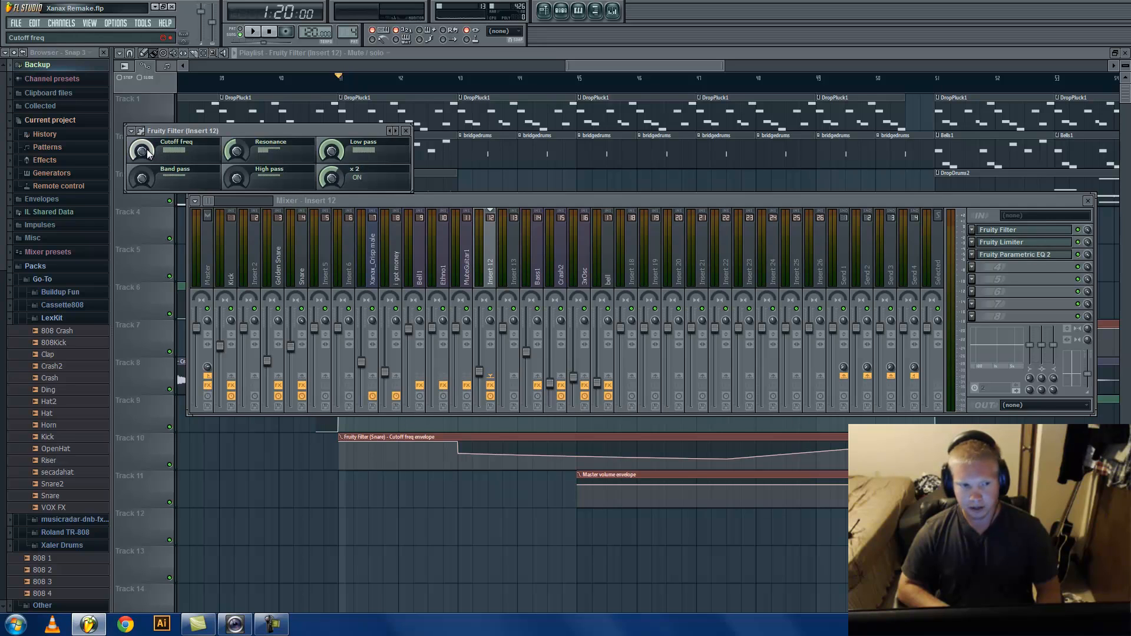
click(677, 63)
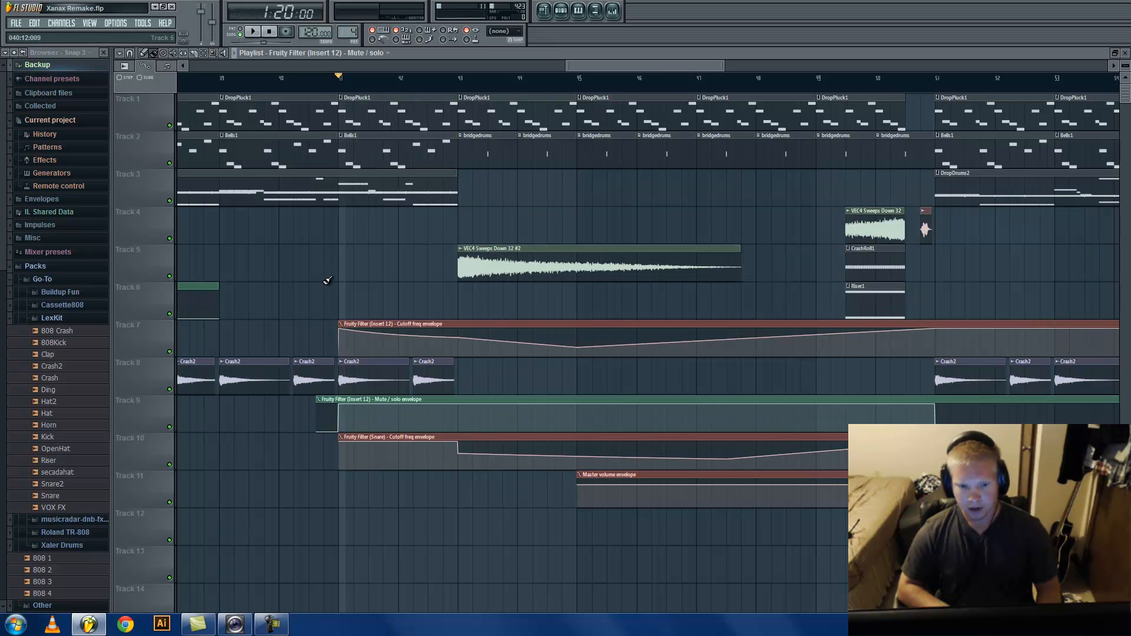
click(613, 10)
click(1049, 230)
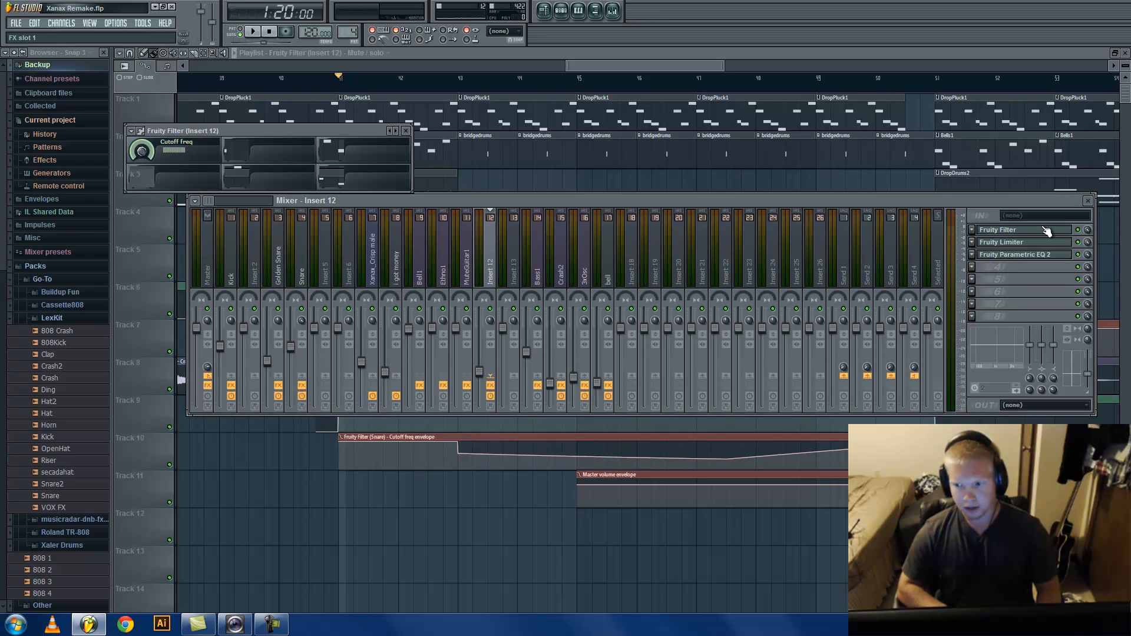
key(space)
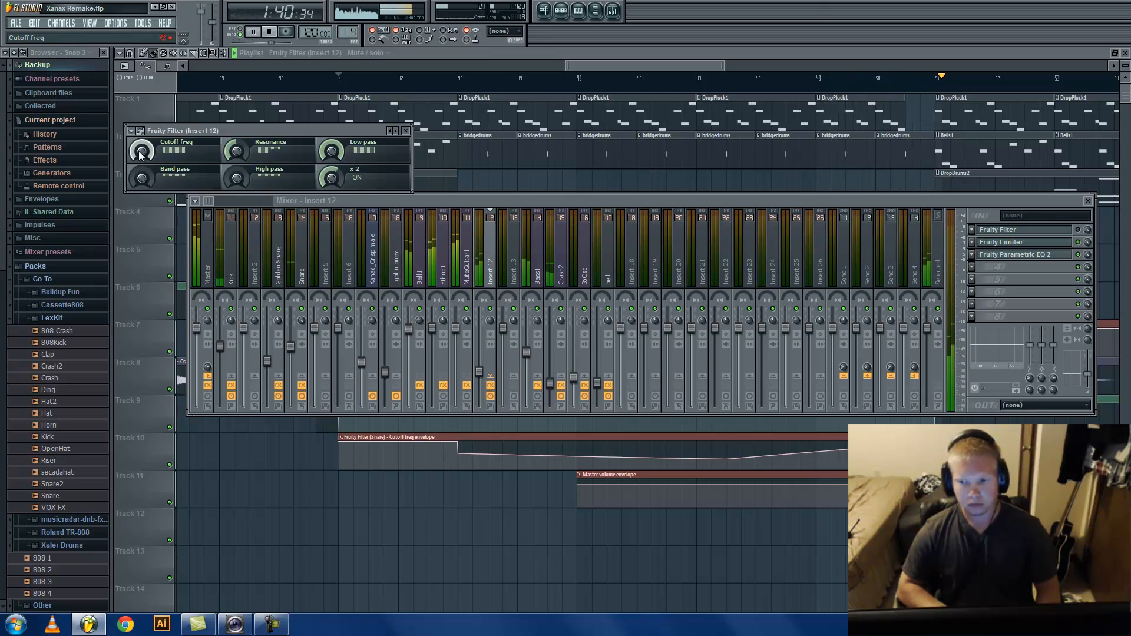
key(space)
key(F12)
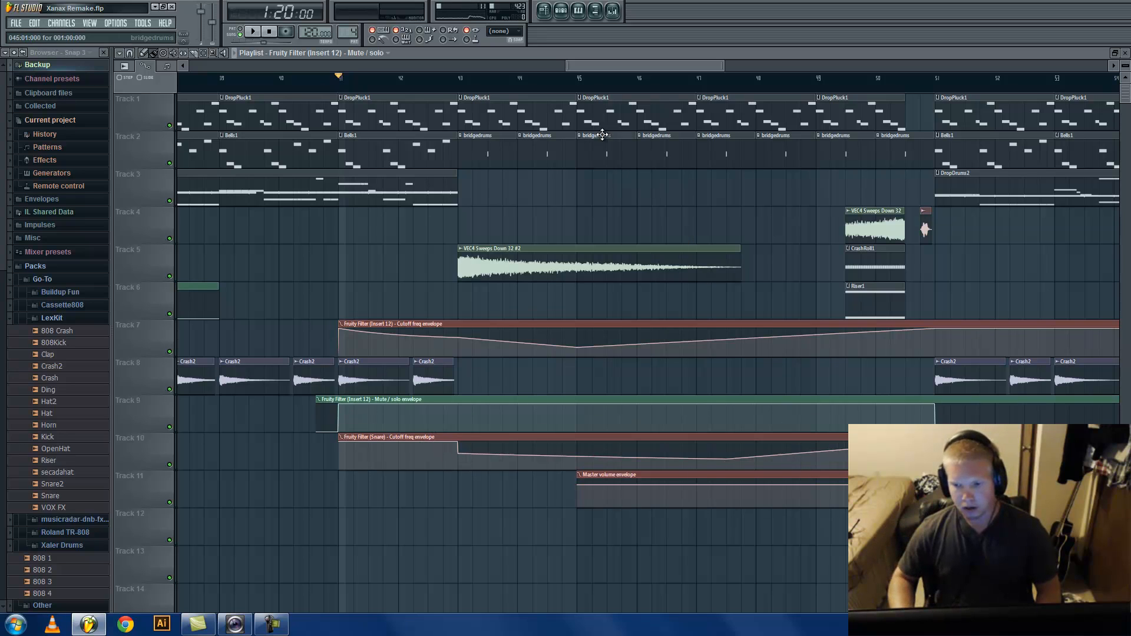
- Set the playback position to bar 43 and show the end of the bridge through the DropDrums2 clip at bar 51
mouse_move(582, 62)
mouse_down()
mouse_move(613, 69)
mouse_move(601, 68)
mouse_up()
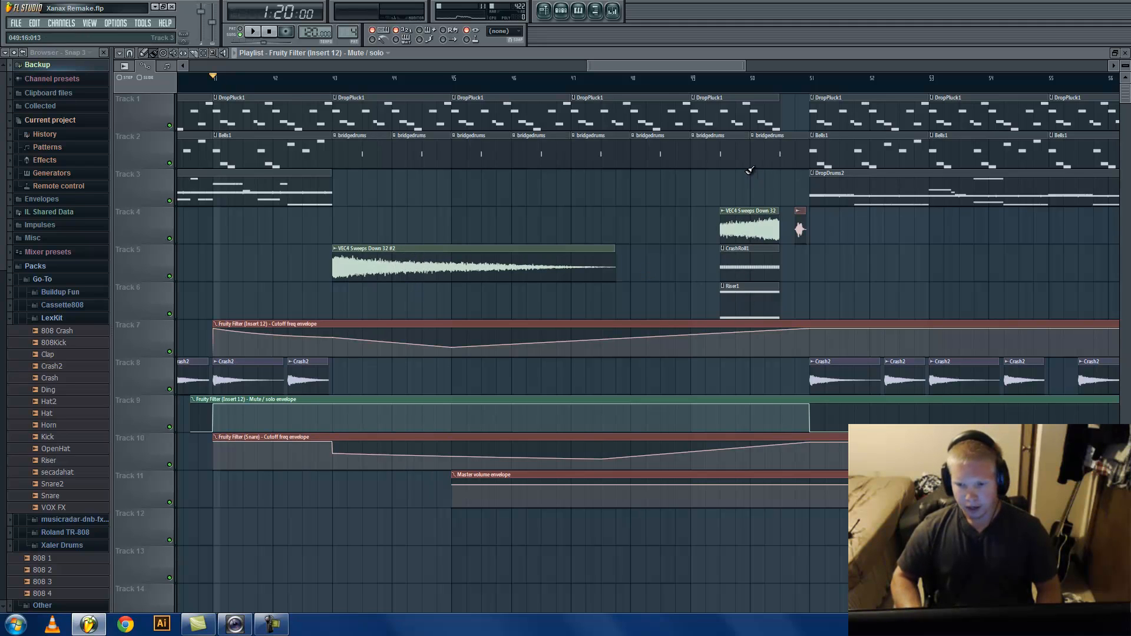
click(334, 78)
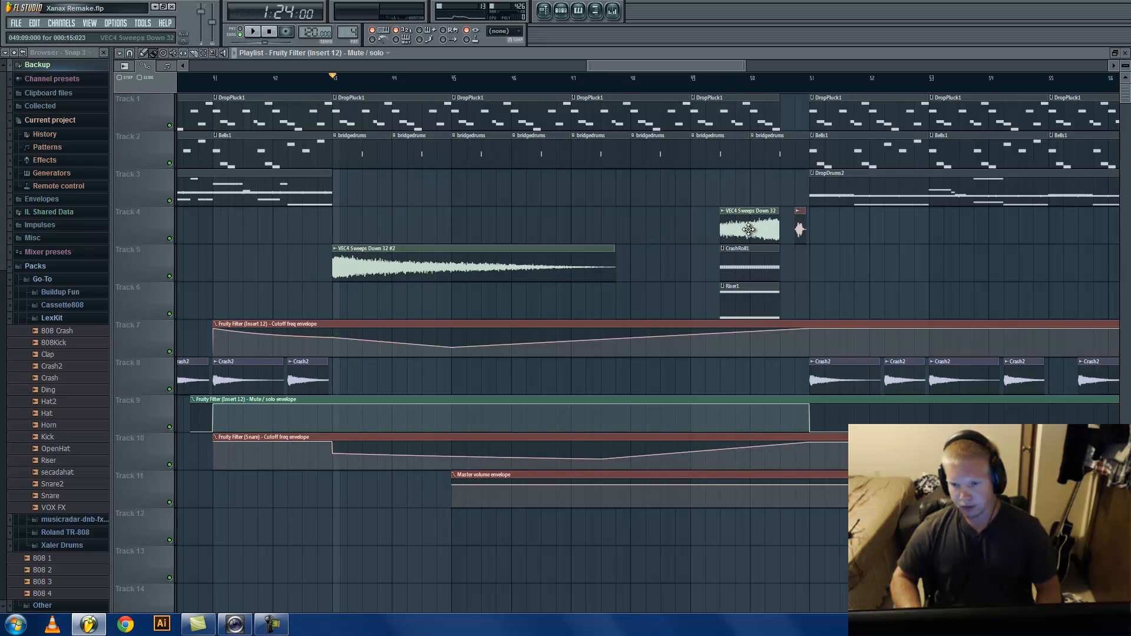
drag(718, 65, 767, 66)
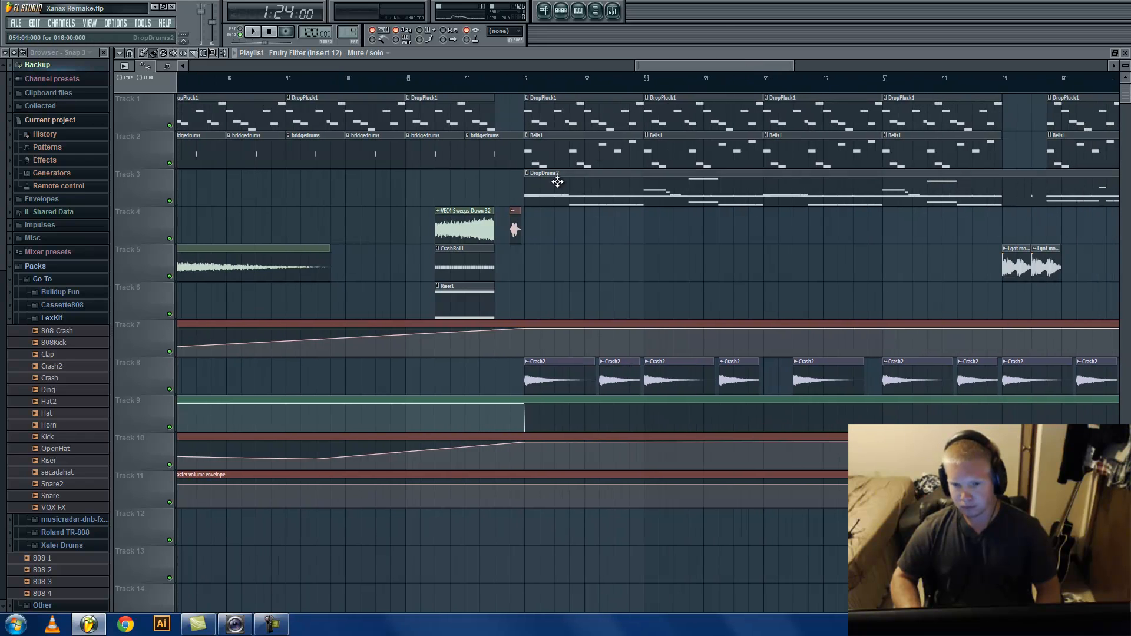
- Inspect the channel settings of the Chant (41) clip before bar 51 and set the playback position to bar 51
double_click(516, 221)
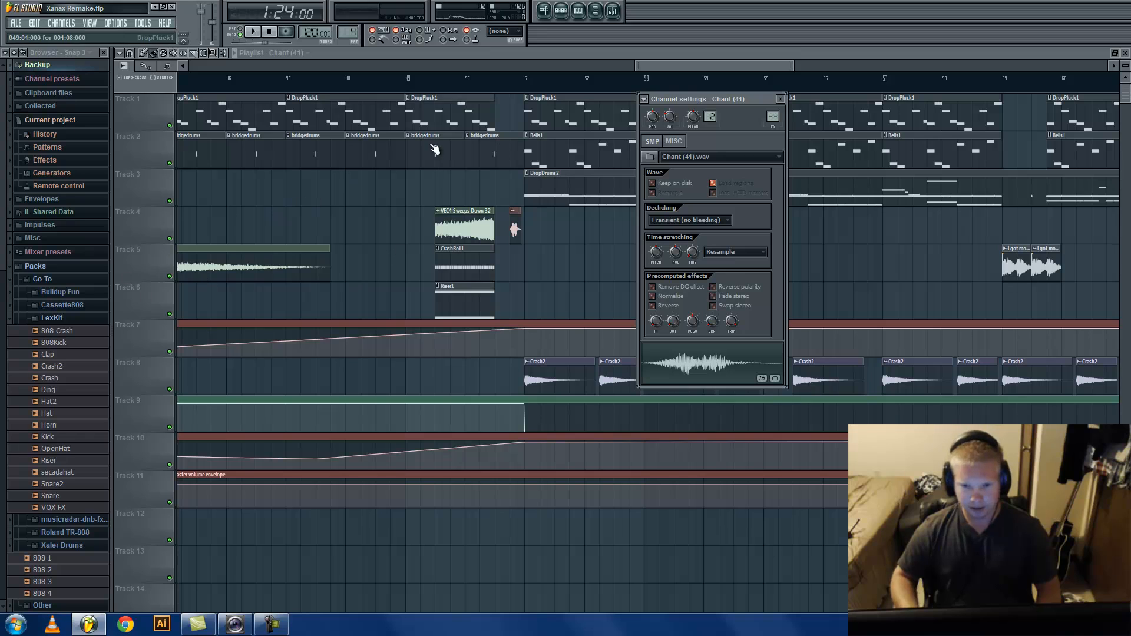
drag(706, 65, 728, 67)
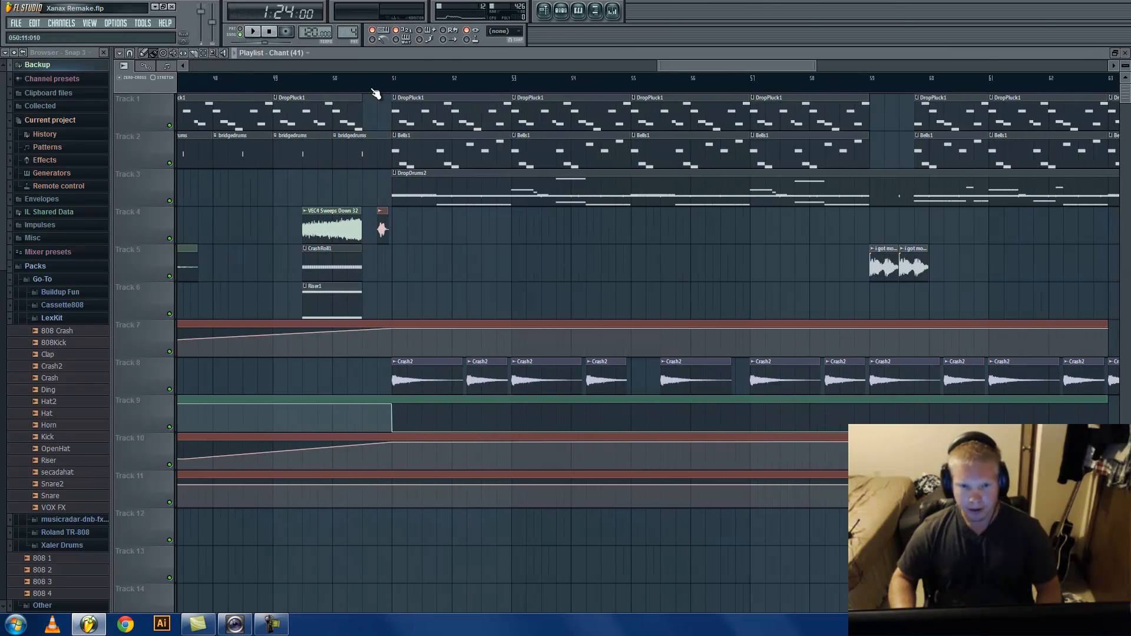
click(394, 81)
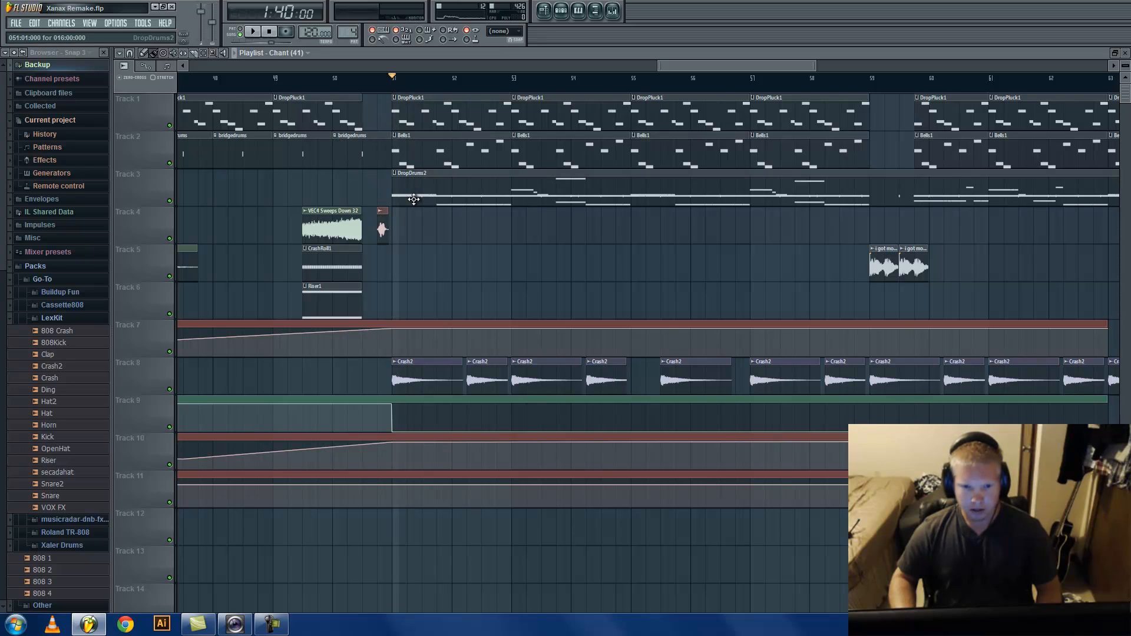
mouse_move(697, 69)
mouse_down()
mouse_move(822, 77)
mouse_move(688, 70)
mouse_move(703, 72)
mouse_up()
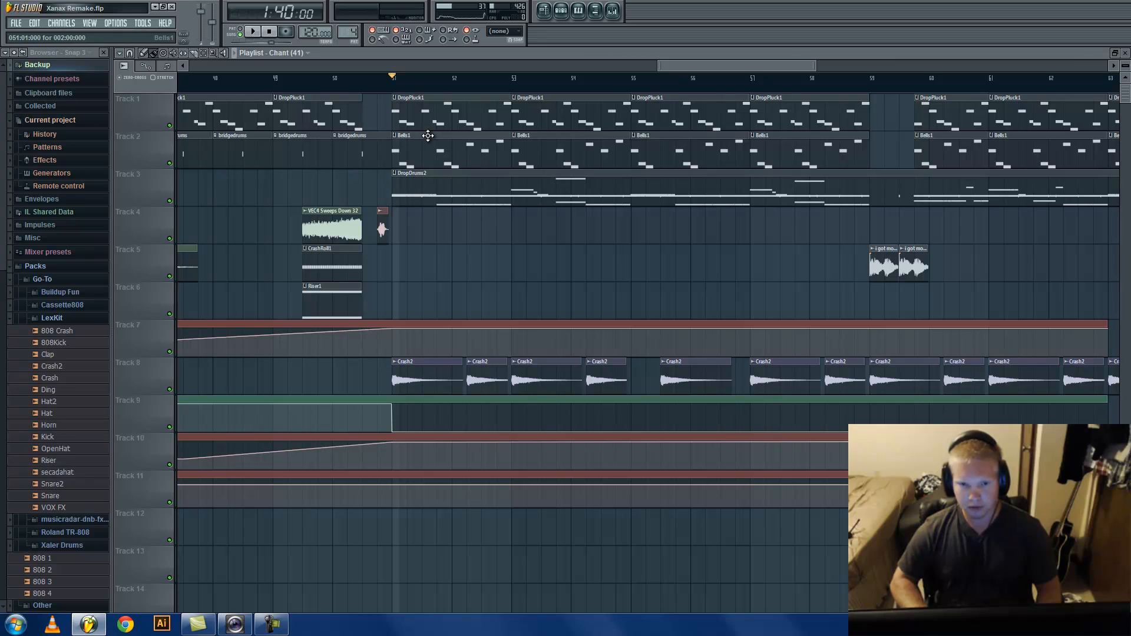
- Return to the playlist and play the second drop from bar 51, where DropPluck1, Bells1 and DropDrums2 start
key(F12)
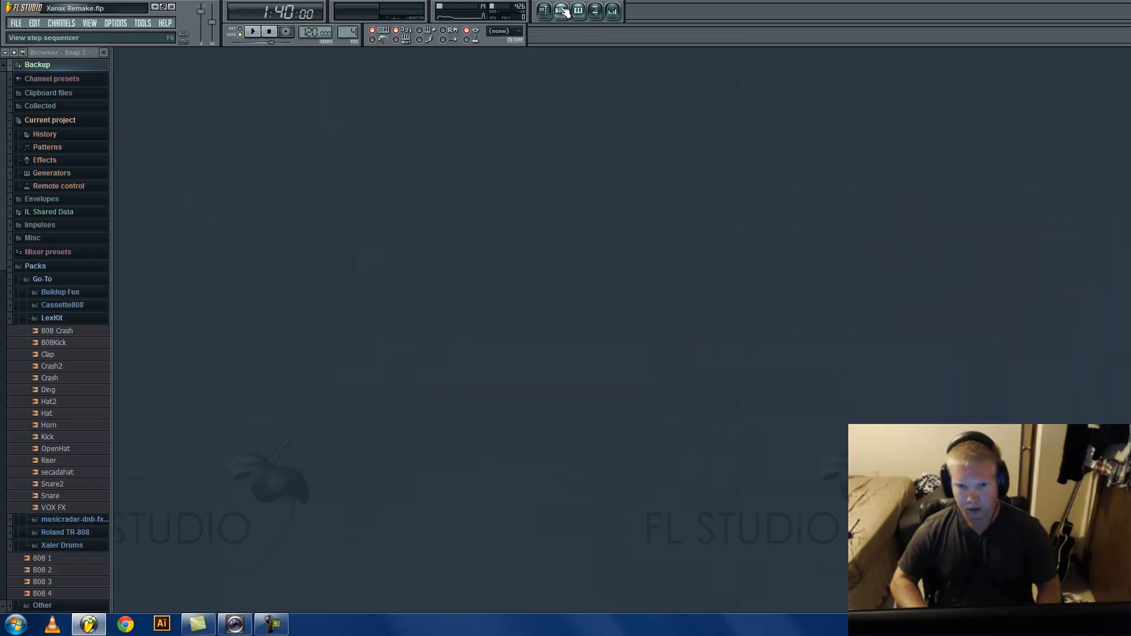
click(561, 10)
click(562, 11)
click(544, 11)
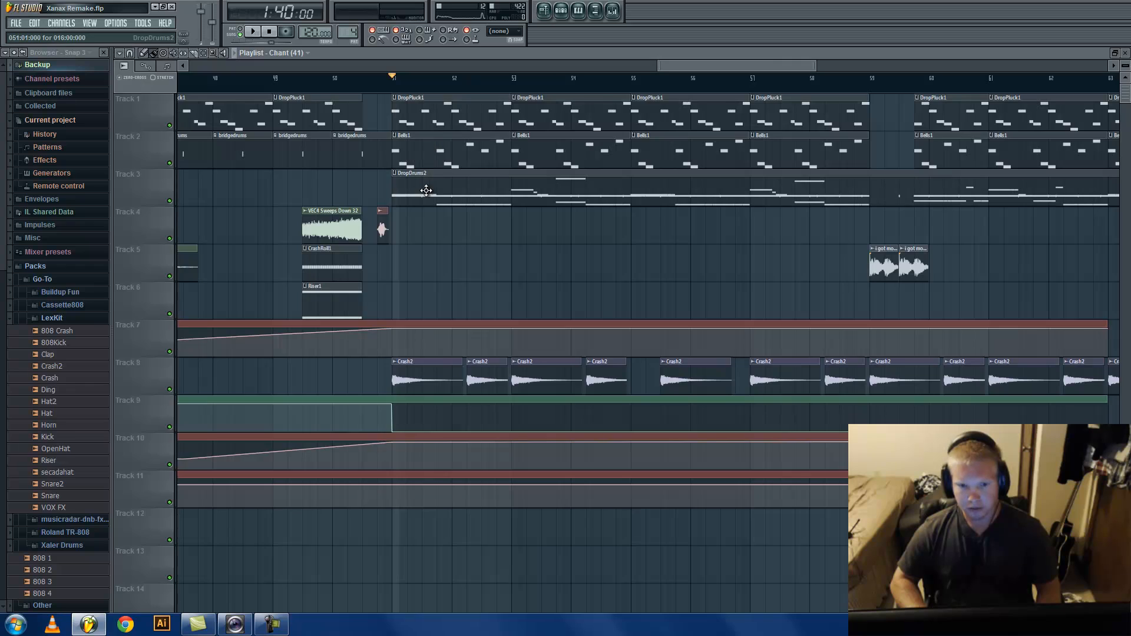
key(space)
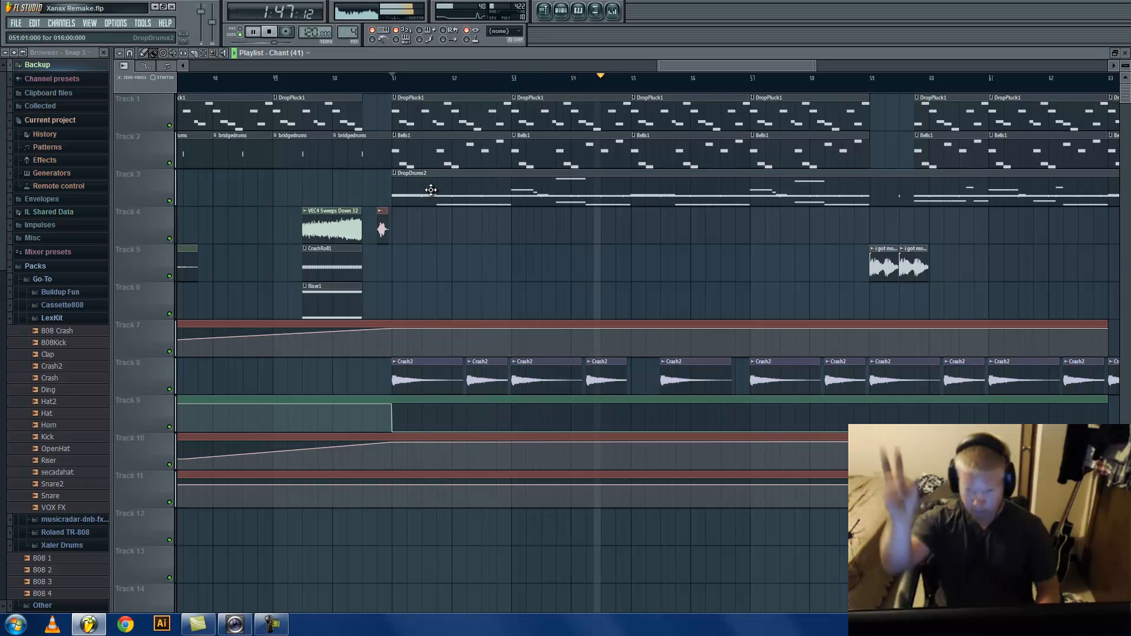
key(space)
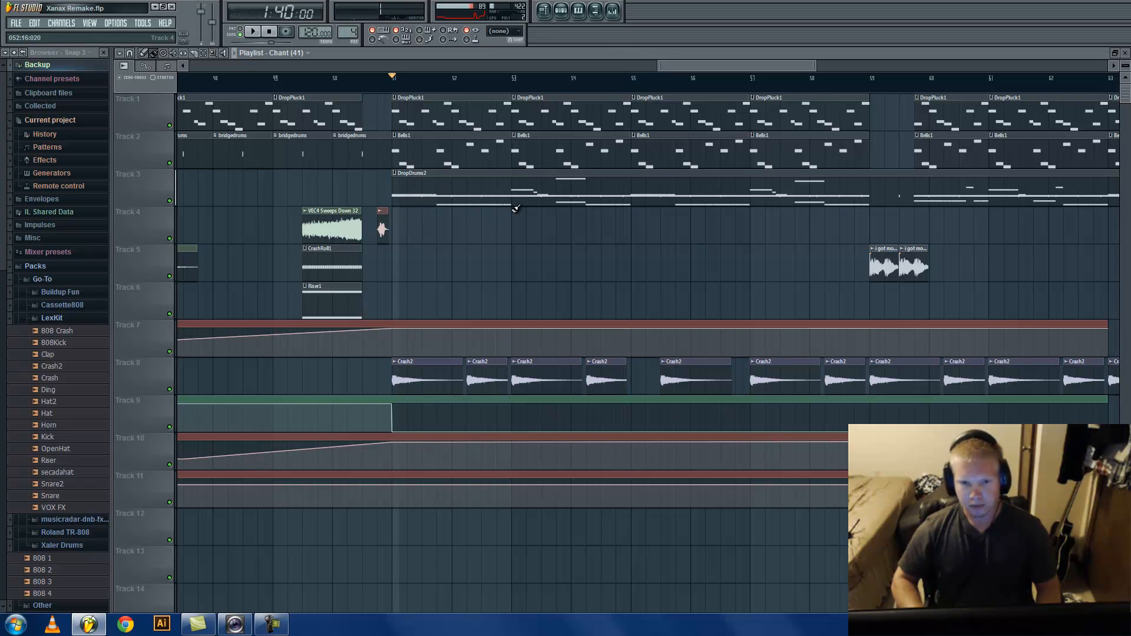
- Open the DropDrums2 pattern and show its Bass1 notes around the G4 and D6 slide in the piano roll
double_click(567, 184)
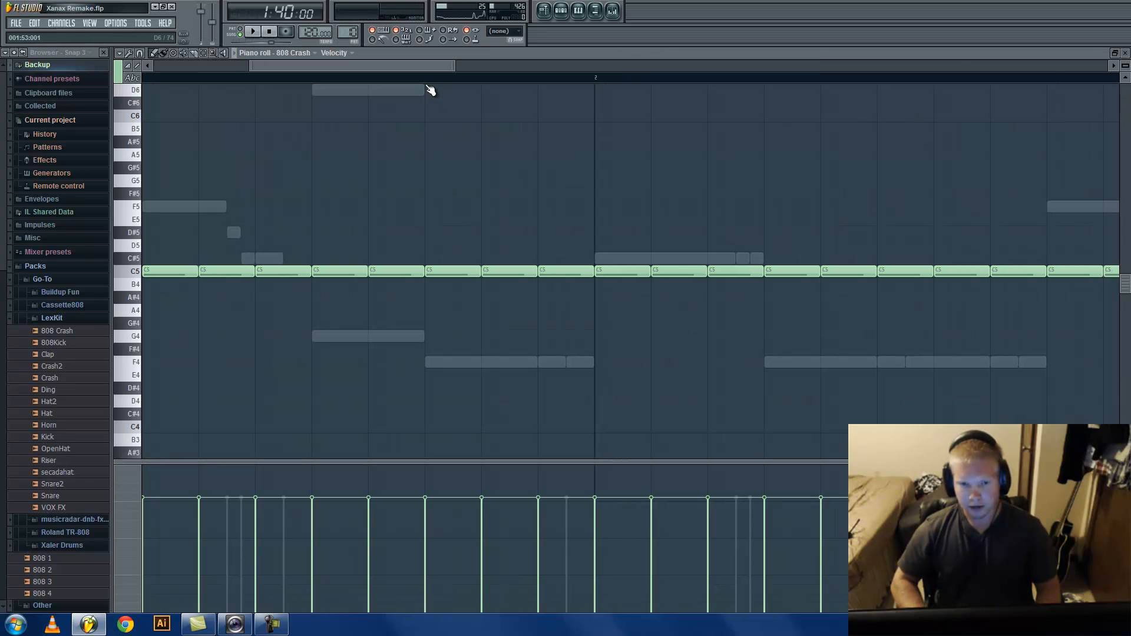
click(558, 16)
click(644, 273)
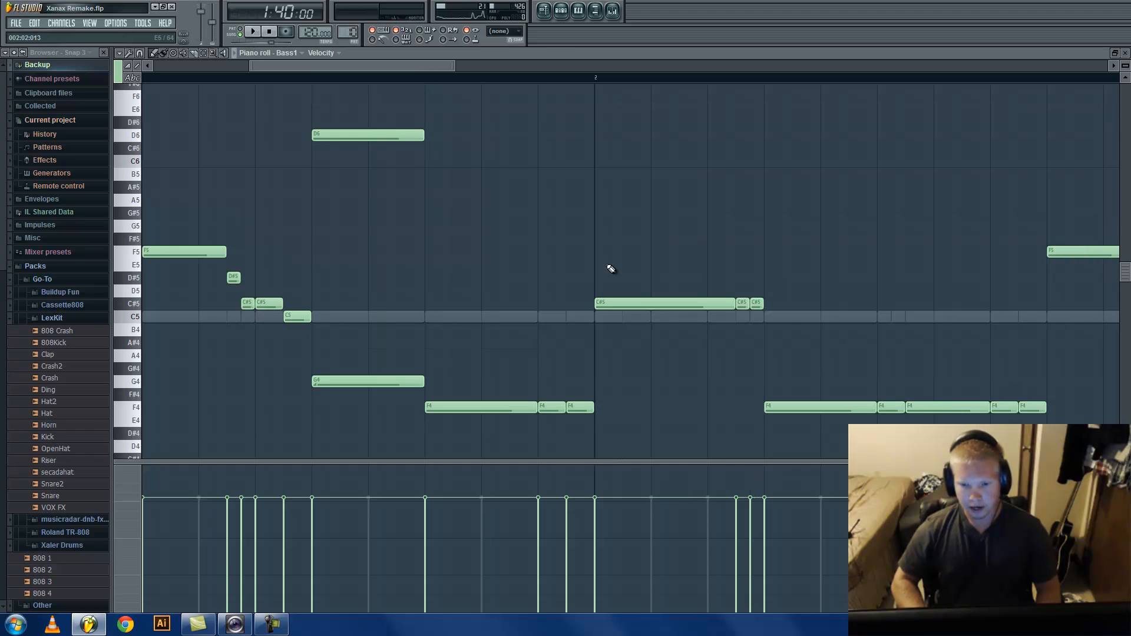
mouse_move(438, 62)
mouse_down()
mouse_move(275, 66)
mouse_move(418, 66)
mouse_up()
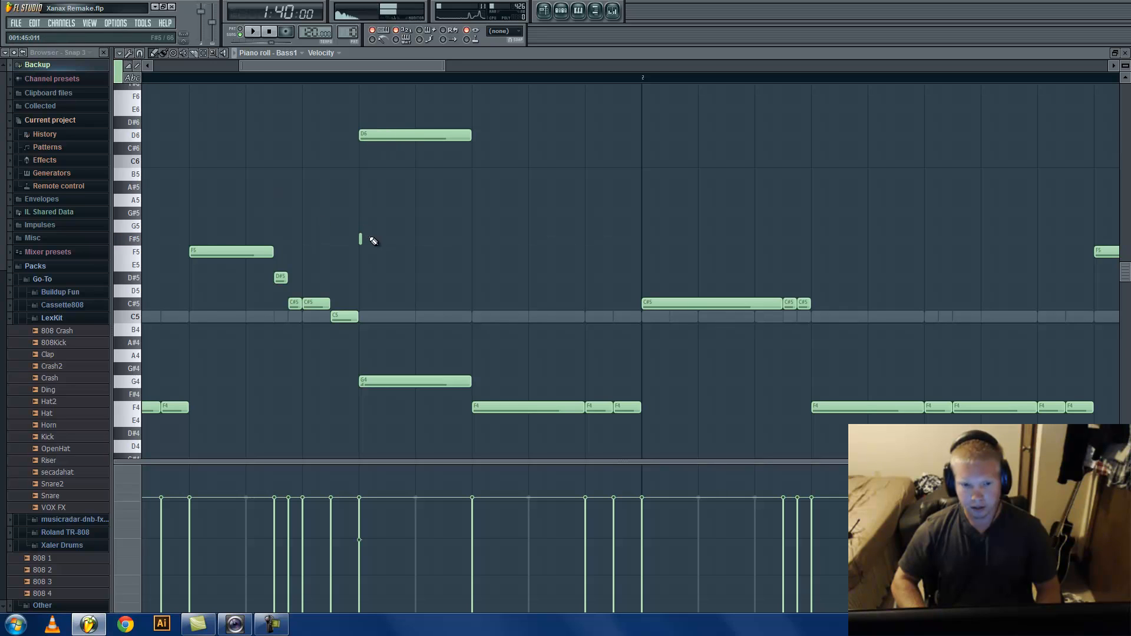
- Try an F#5 slide note between Bass1's D6 and G4 notes, stretch it to about their length, and delete it
click(360, 239)
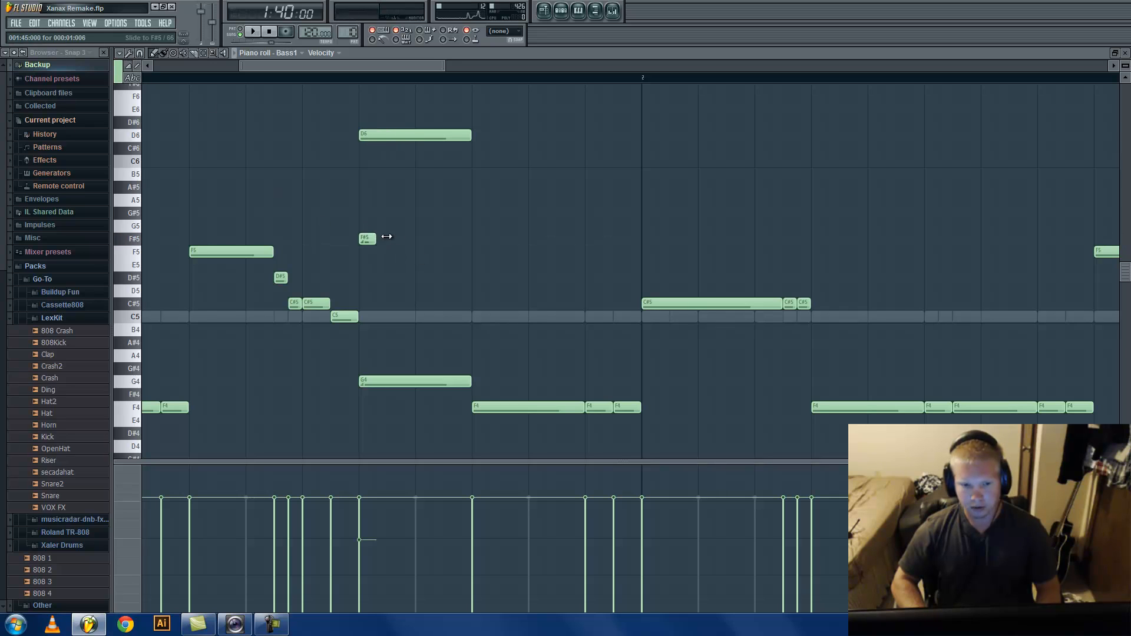
drag(386, 236, 474, 236)
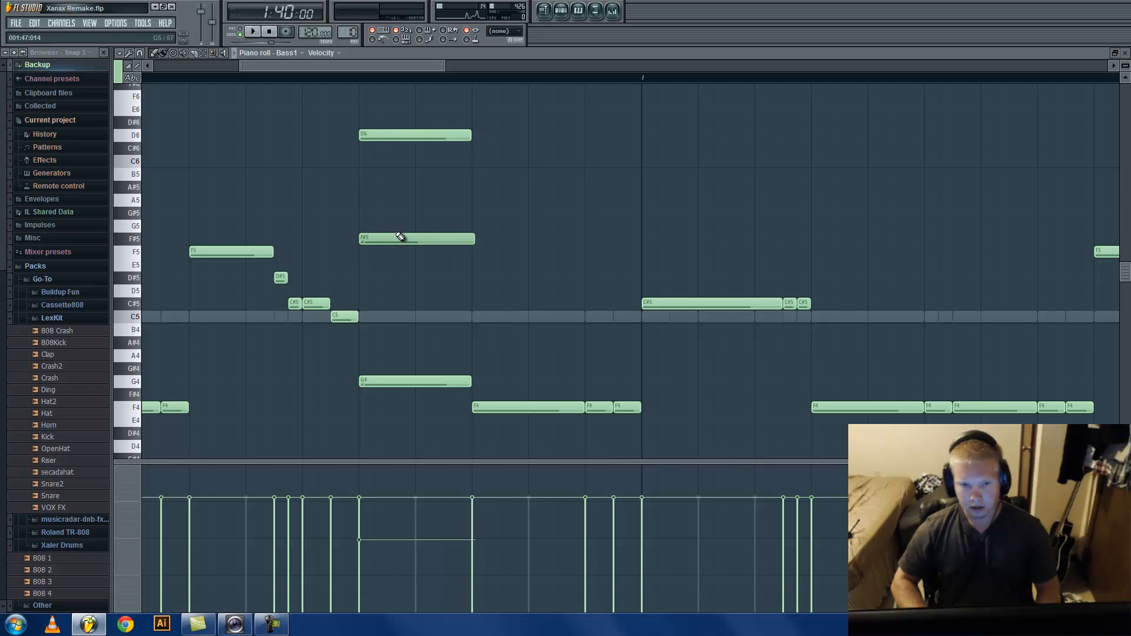
right_click(400, 236)
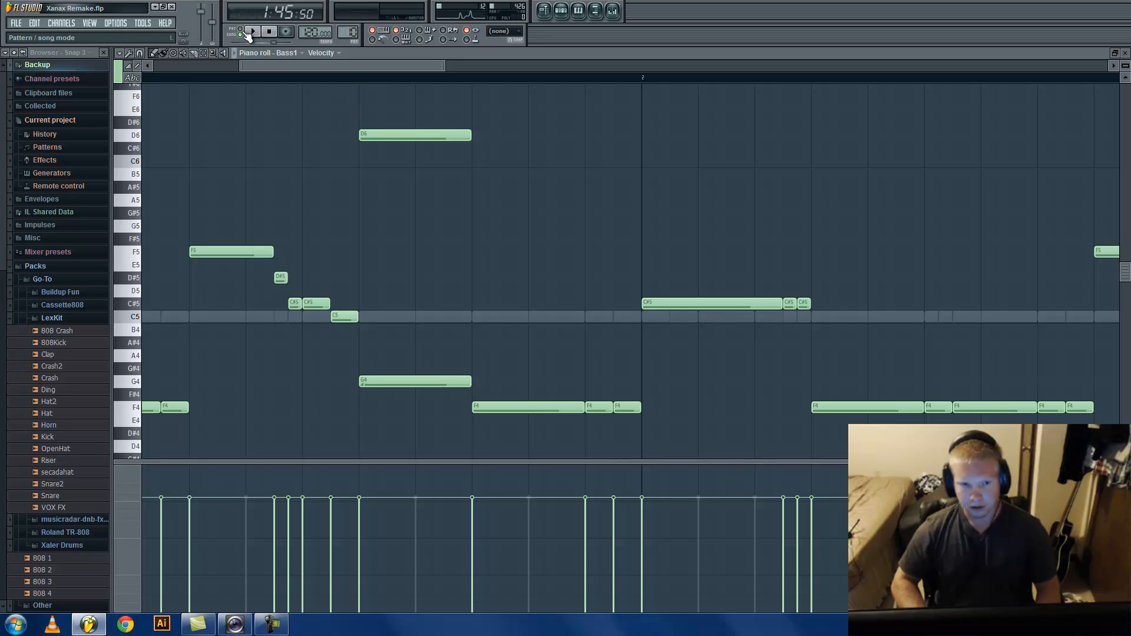
- Play Bass1's slide from its G4 and D6 notes in pattern mode, and return to the playlist's second drop
click(361, 78)
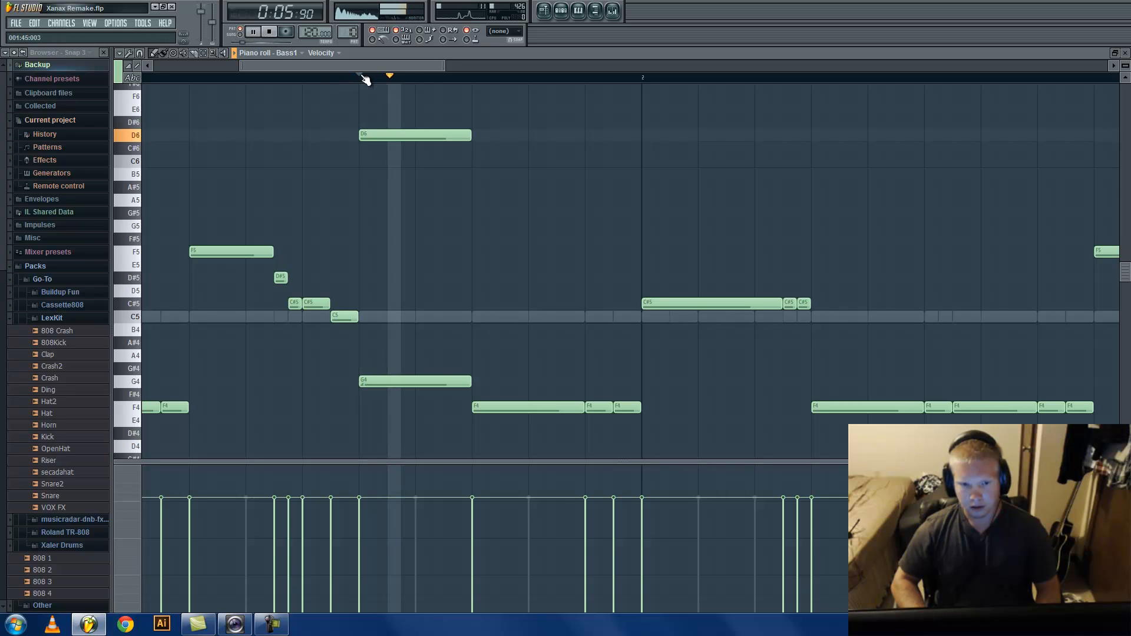
key(space)
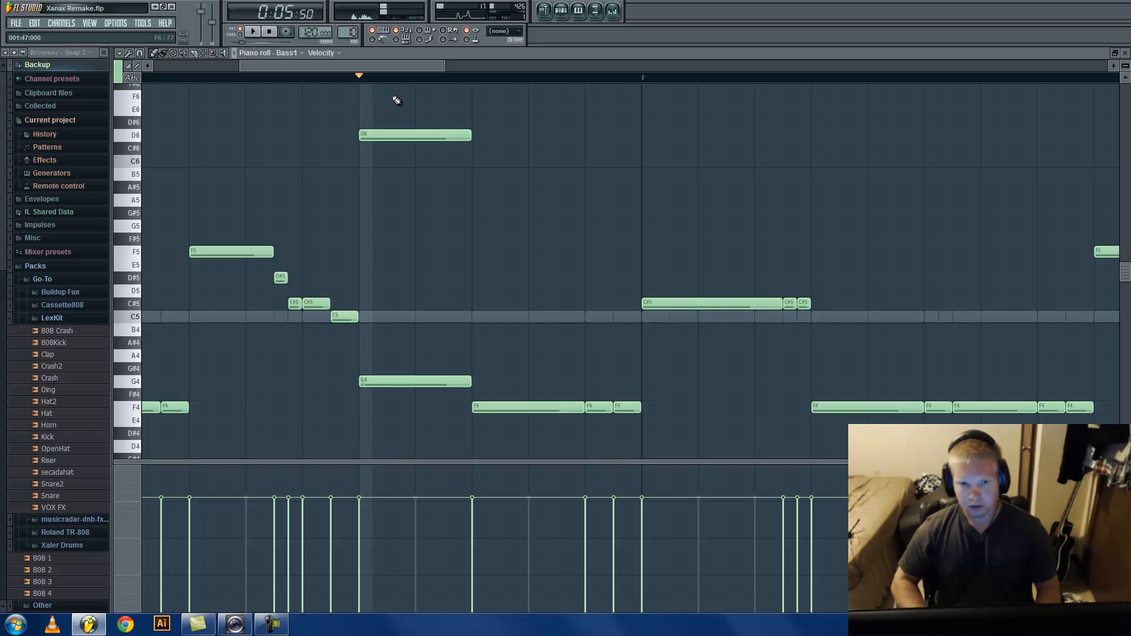
click(545, 10)
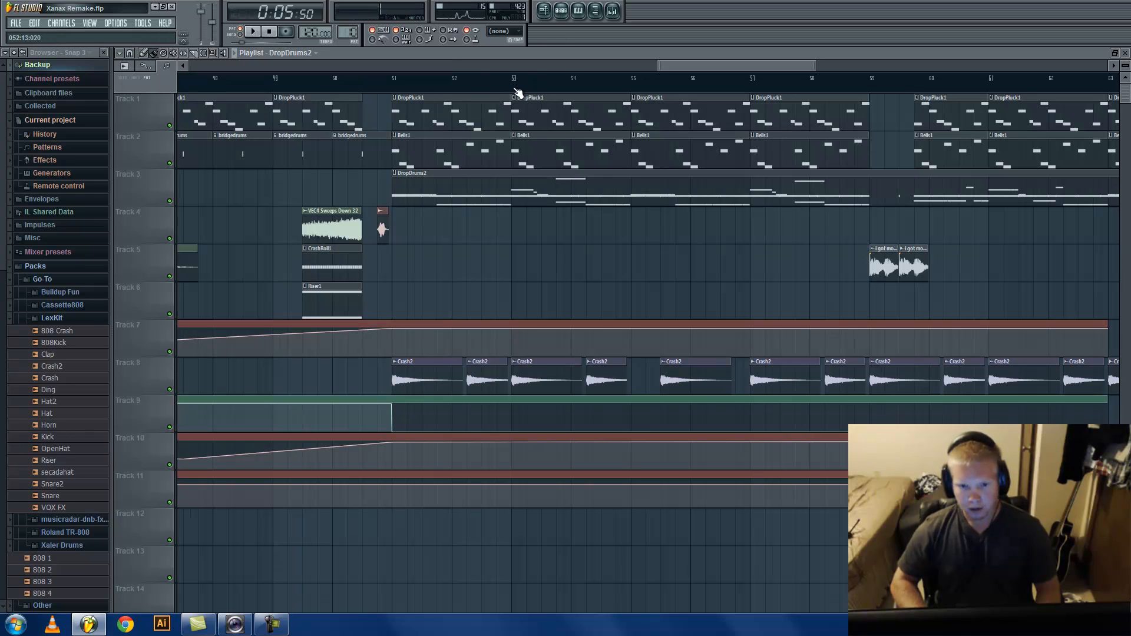
drag(674, 63, 700, 70)
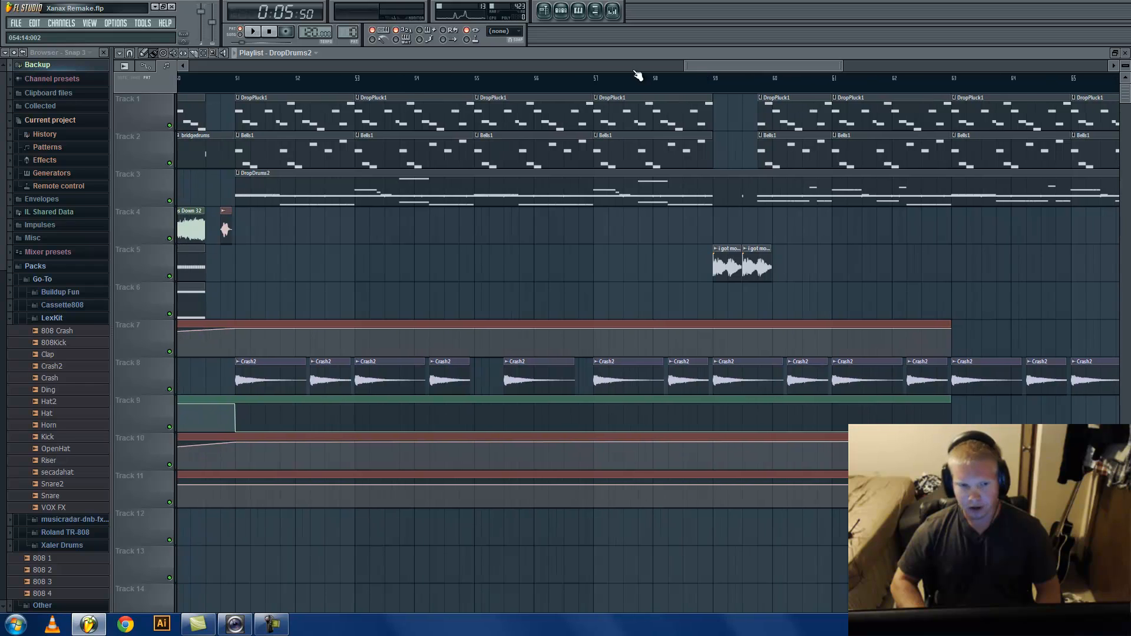
- Show and play the 808 Crash notes of DropDrums2 in the piano roll, check the 808 Crash channel settings, and return to the playlist
double_click(277, 185)
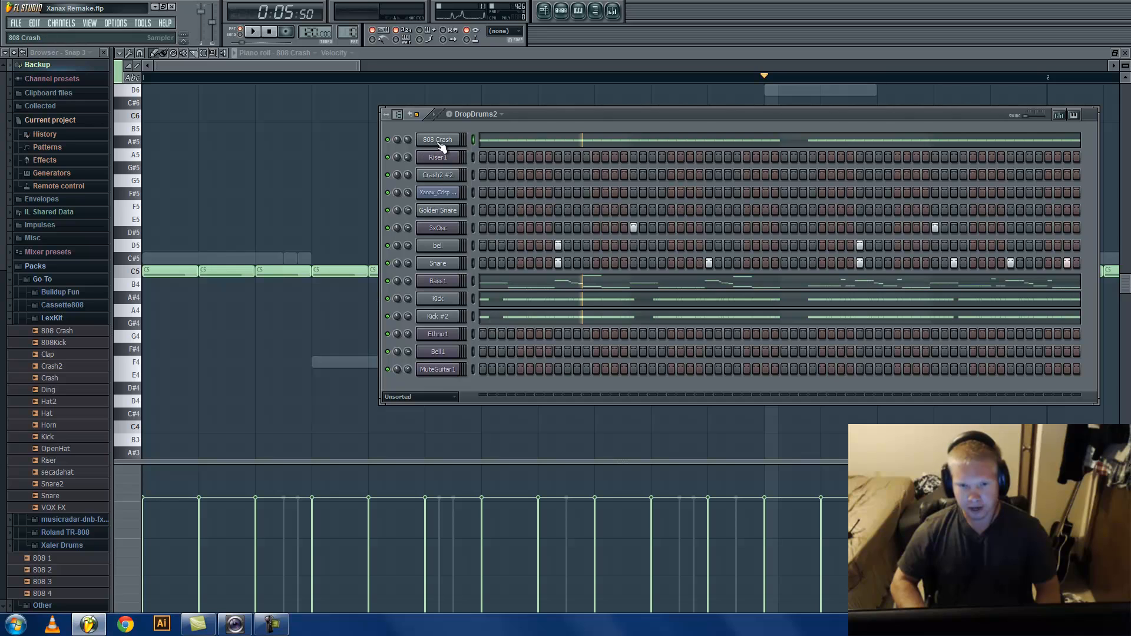
click(504, 143)
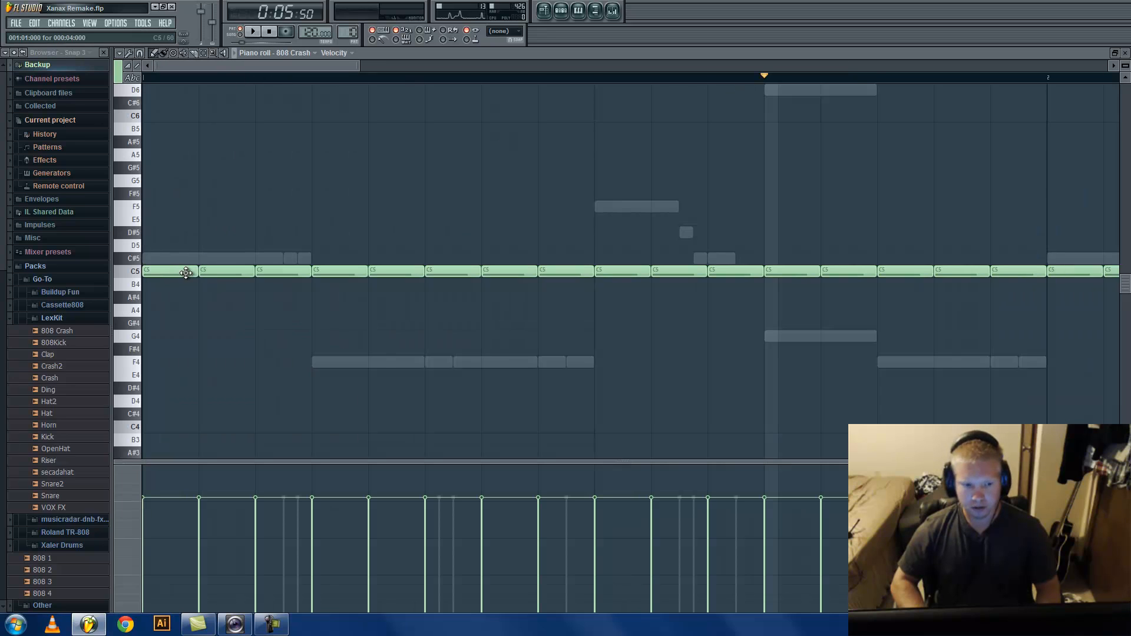
key(space)
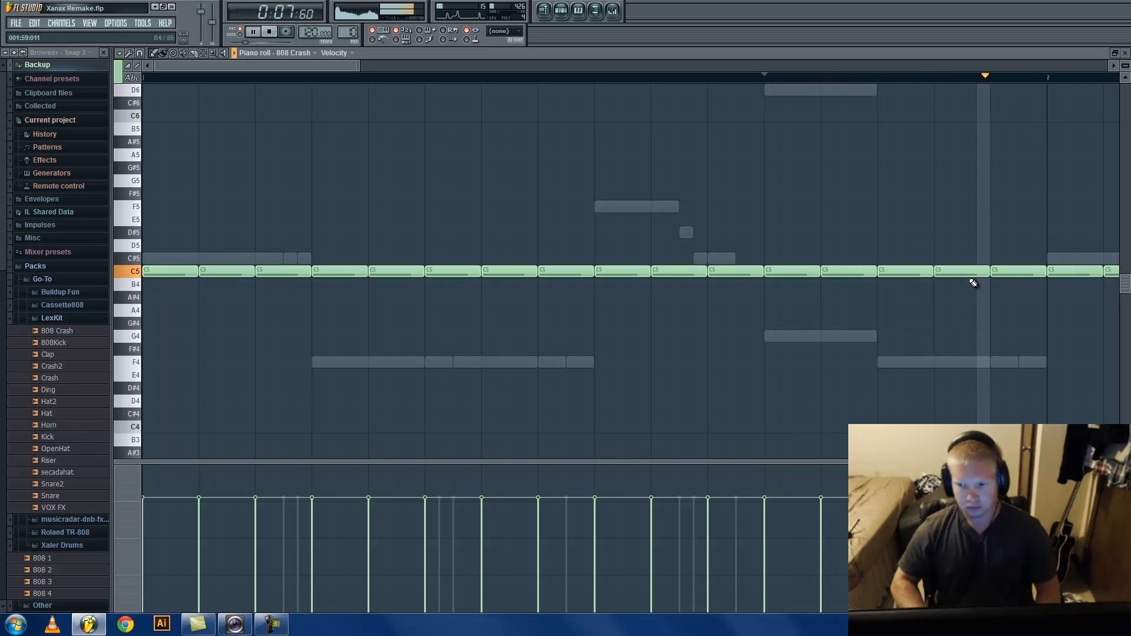
key(space)
click(561, 10)
click(437, 142)
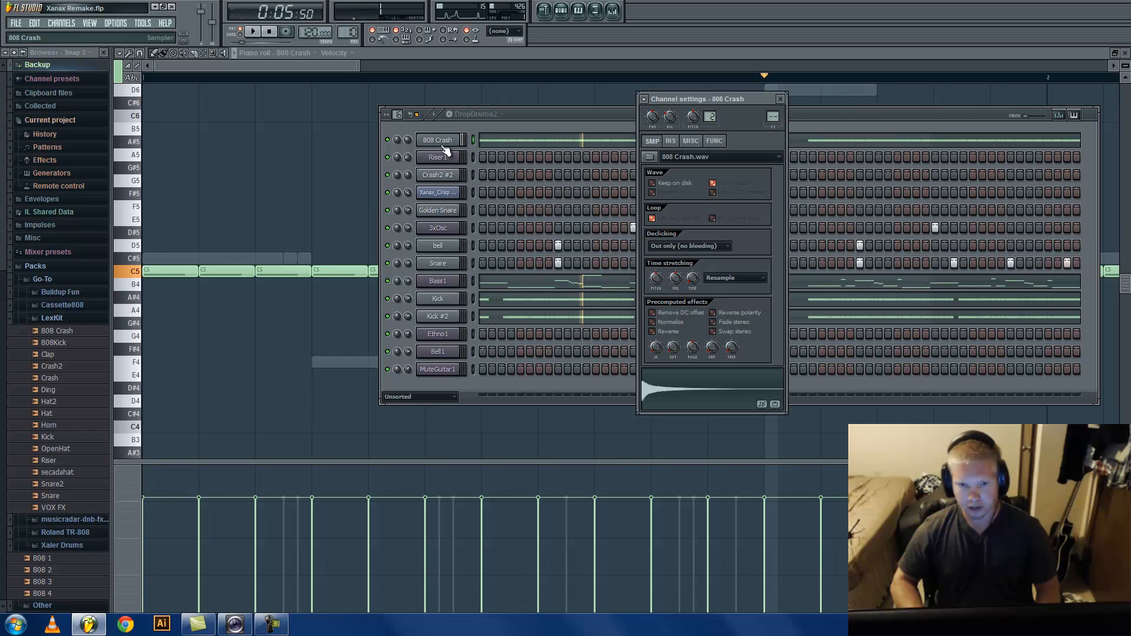
click(544, 10)
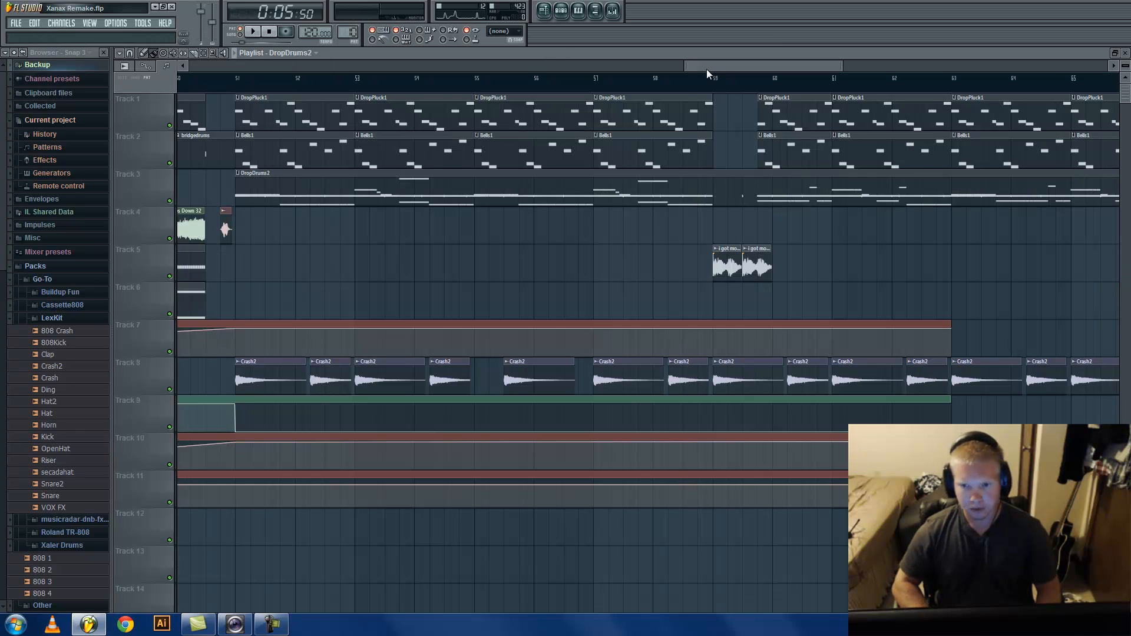
- Set the playback position to bar 66 and examine the Crash2 #2 notes and velocities of the CrashRoll1 pattern there
drag(705, 69, 753, 72)
scroll(720, 77, down, 7)
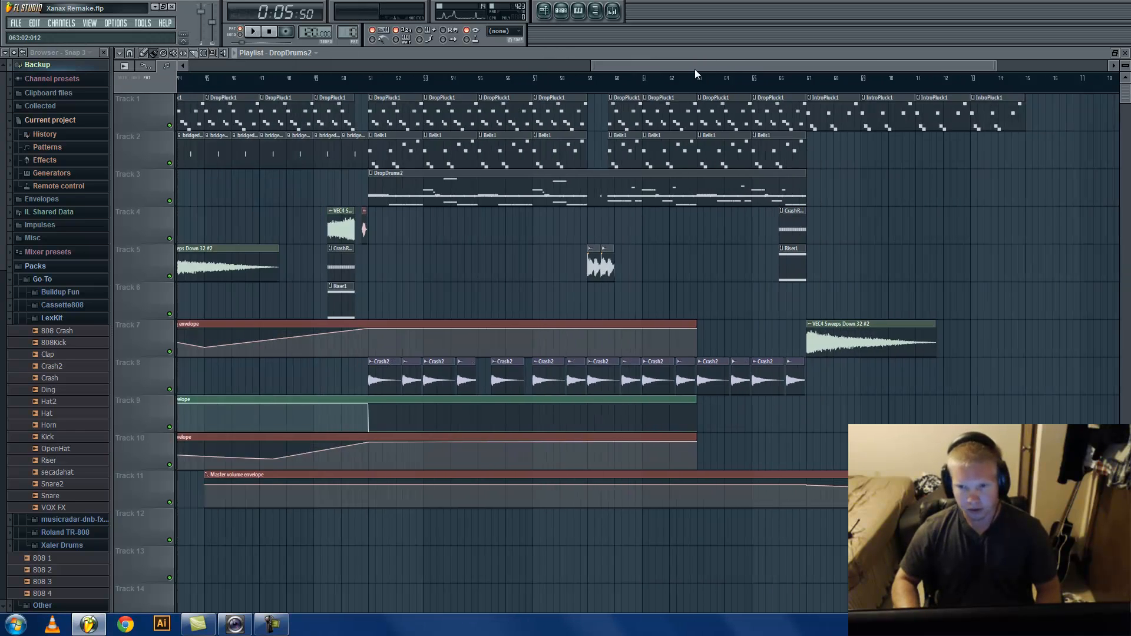
scroll(755, 66, up, 6)
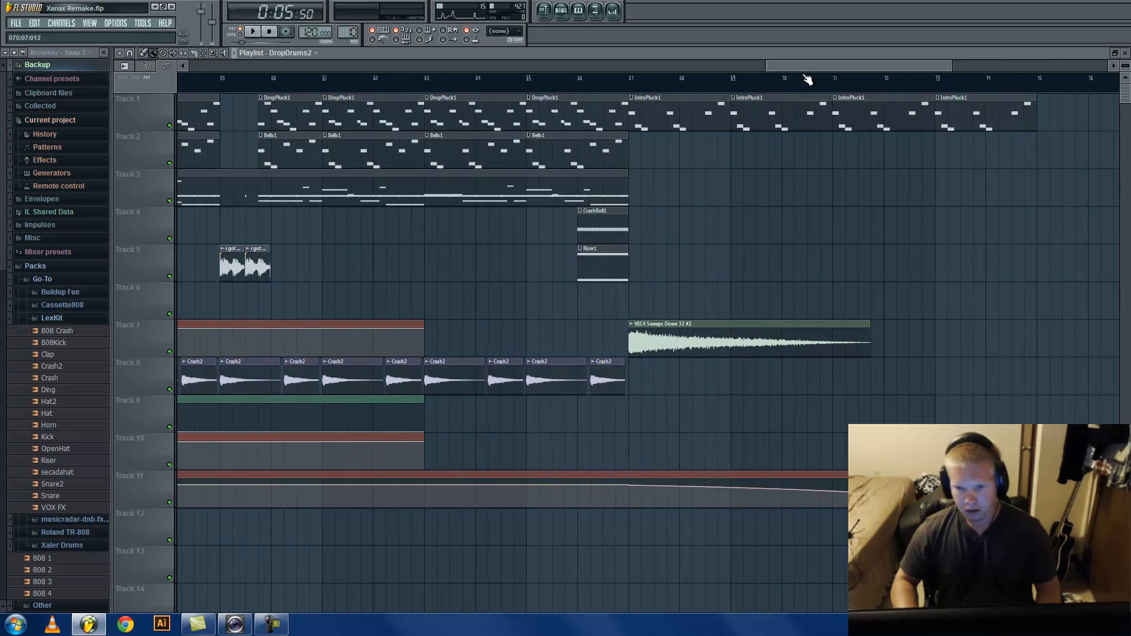
click(577, 78)
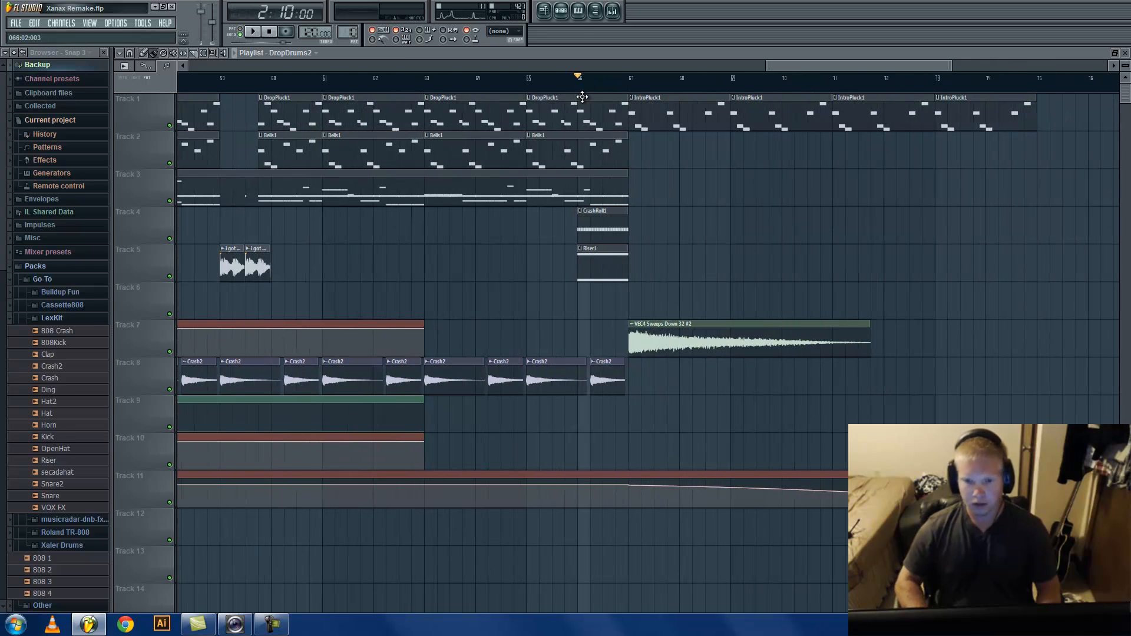
double_click(610, 223)
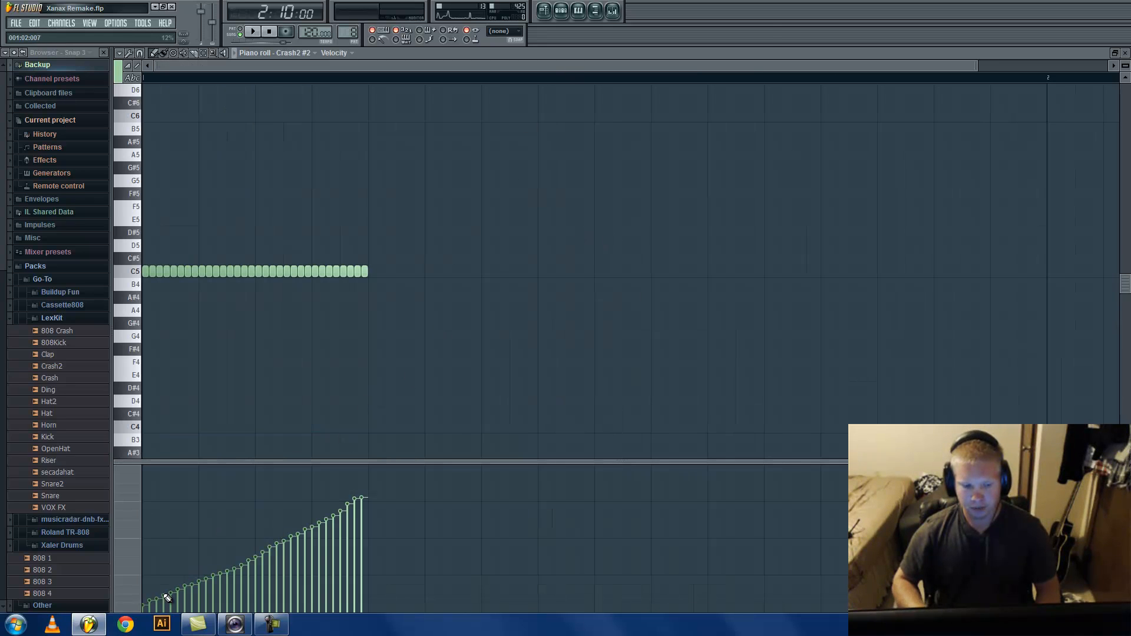
click(561, 10)
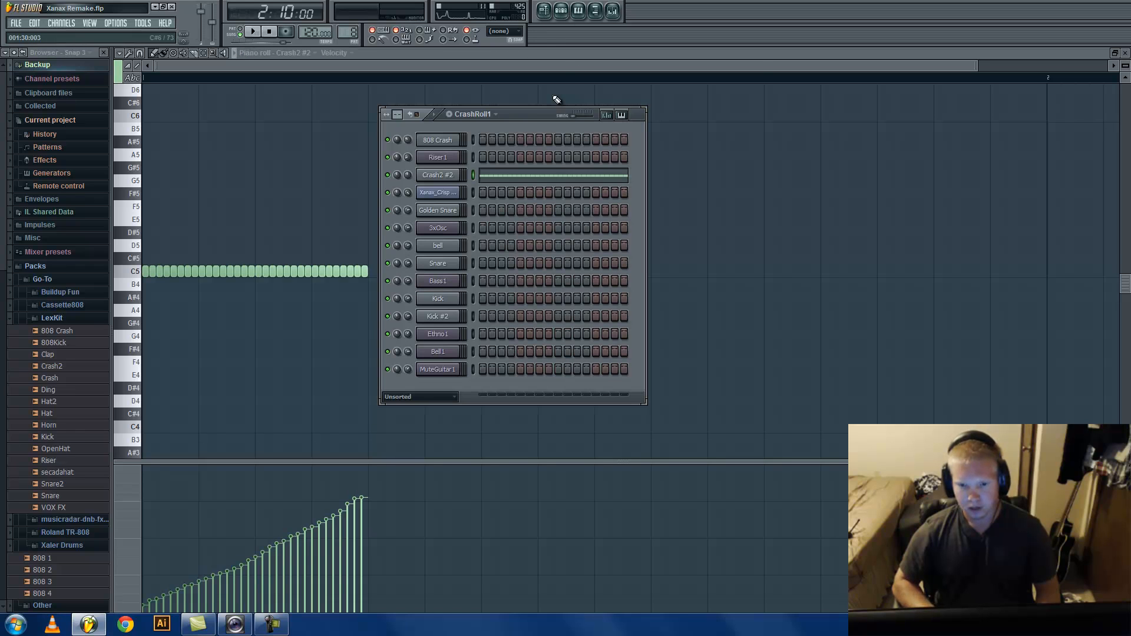
click(544, 10)
- Show the Riser1 pattern's notes in the piano roll and examine the 3x Osc settings of its Riser1 channel
double_click(580, 249)
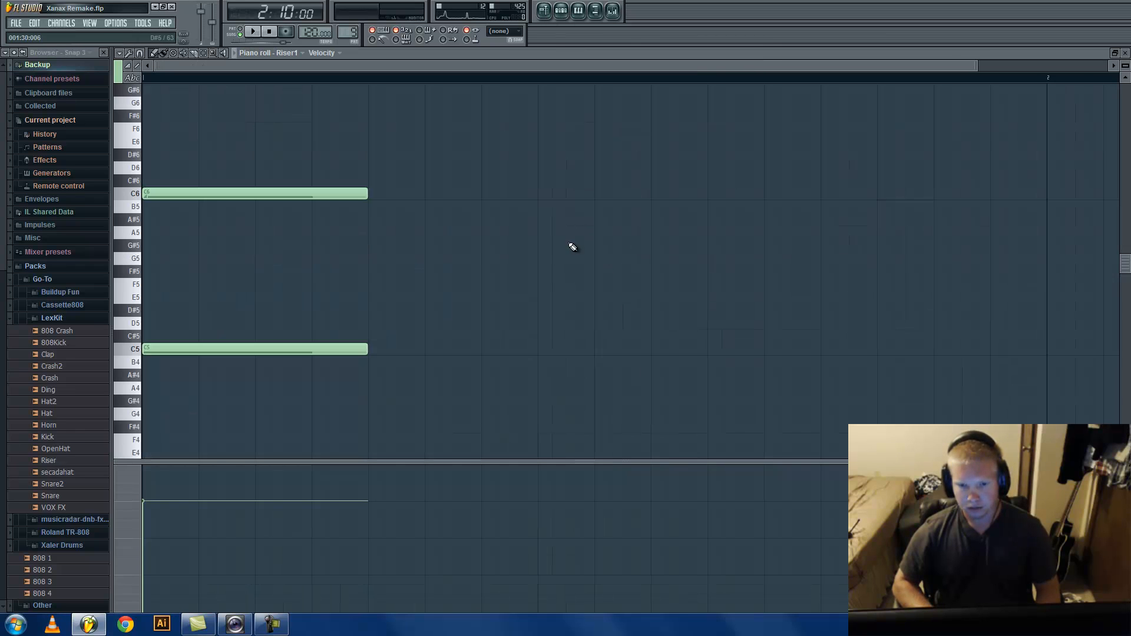
click(559, 11)
click(441, 157)
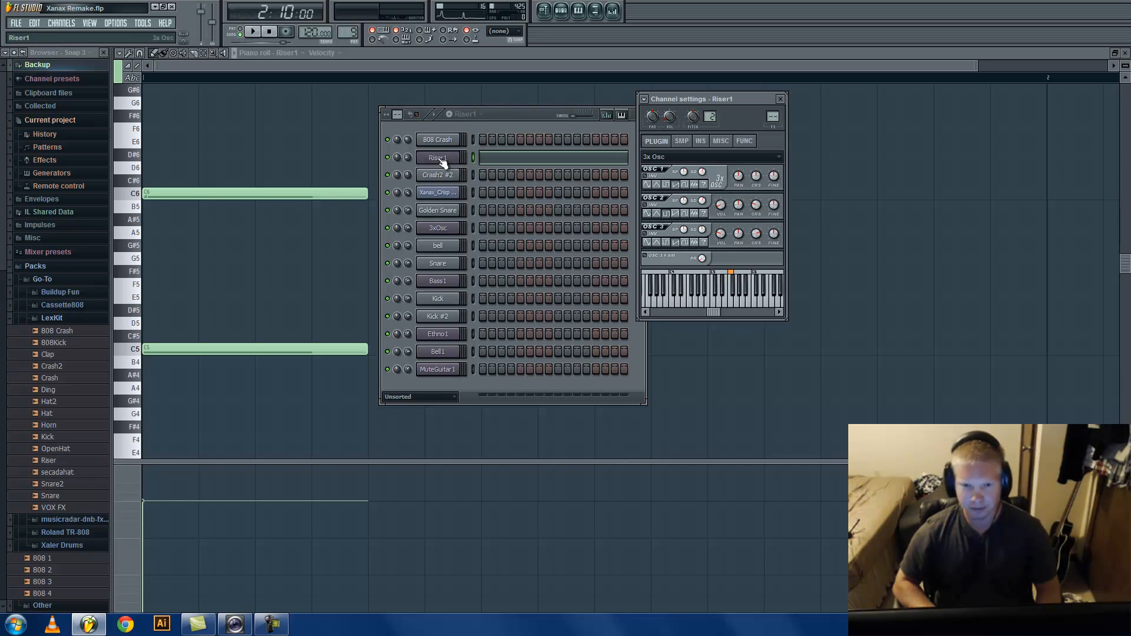
key(q)
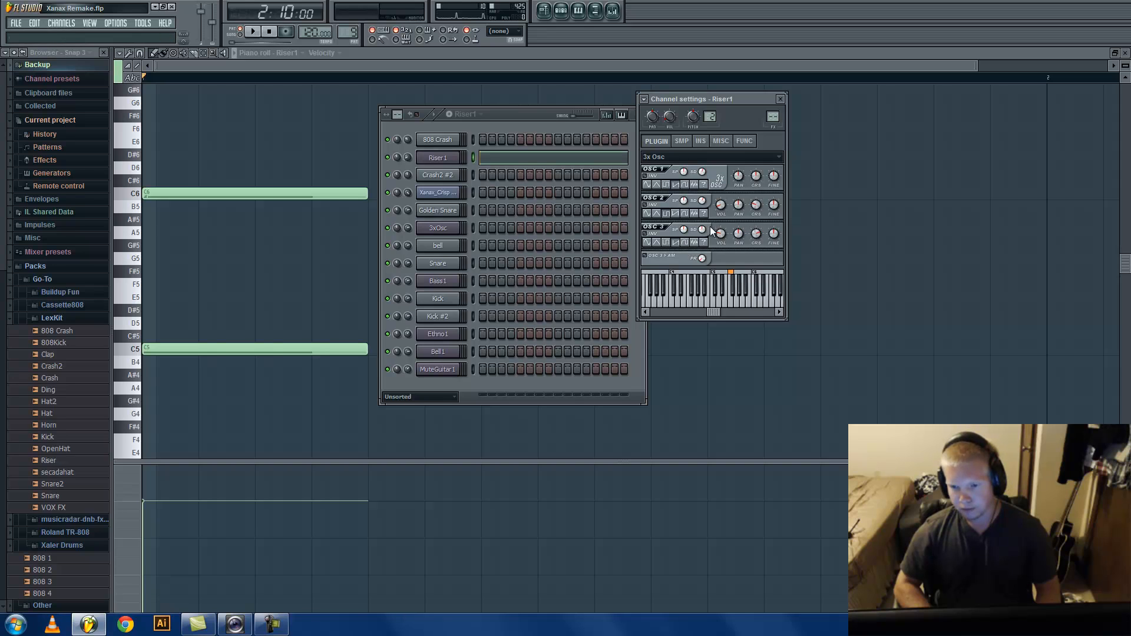
- Try Riser1's volume LFO speed at 1 step and set it to 2 steps
click(702, 142)
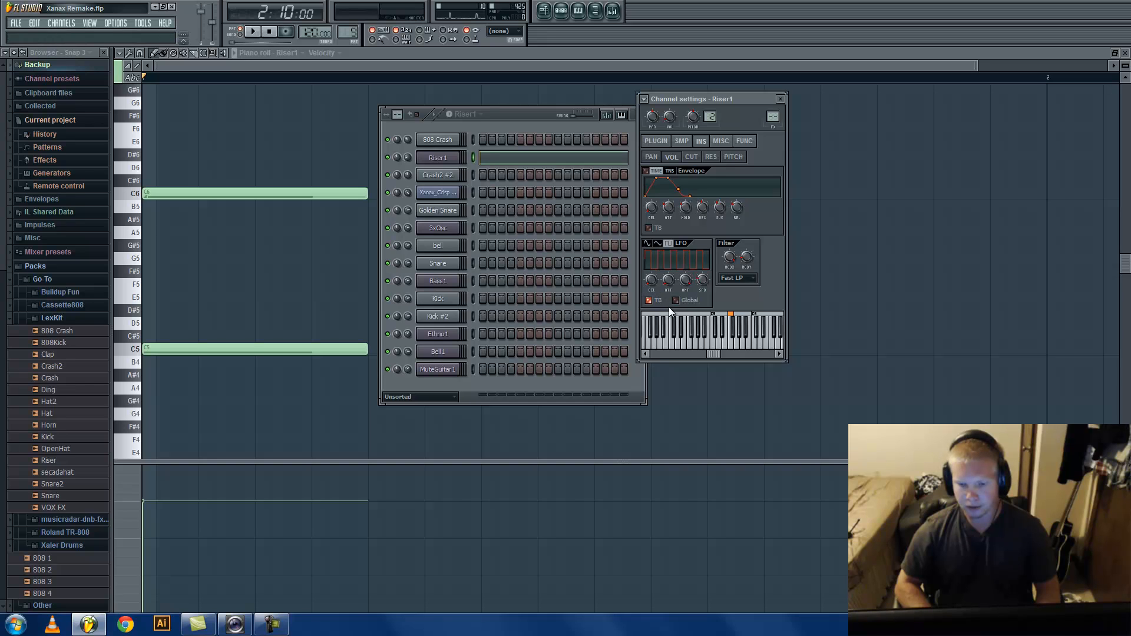
right_click(702, 279)
mouse_move(719, 296)
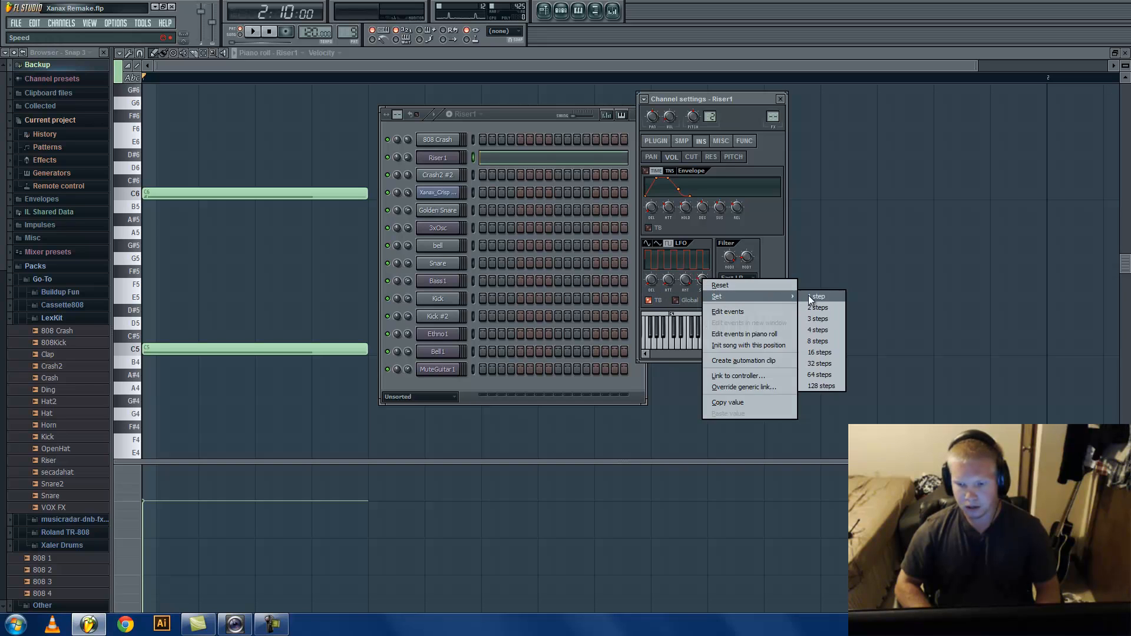
click(809, 295)
right_click(710, 280)
mouse_move(761, 296)
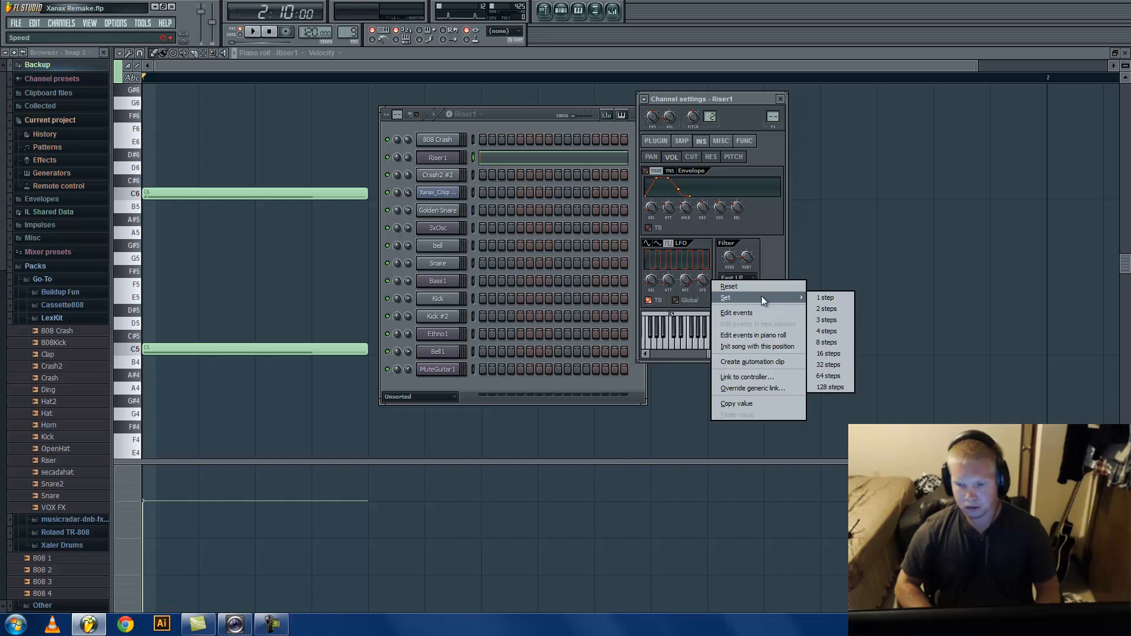
click(814, 305)
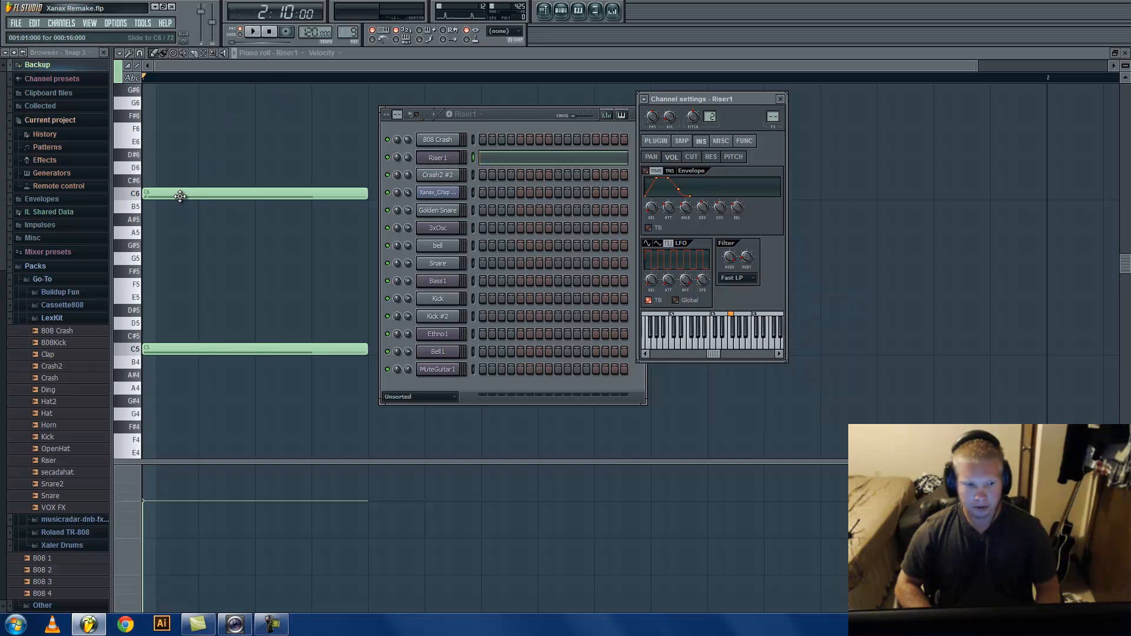
- Play the Riser1 pattern to hear the riser and stop playback
click(253, 32)
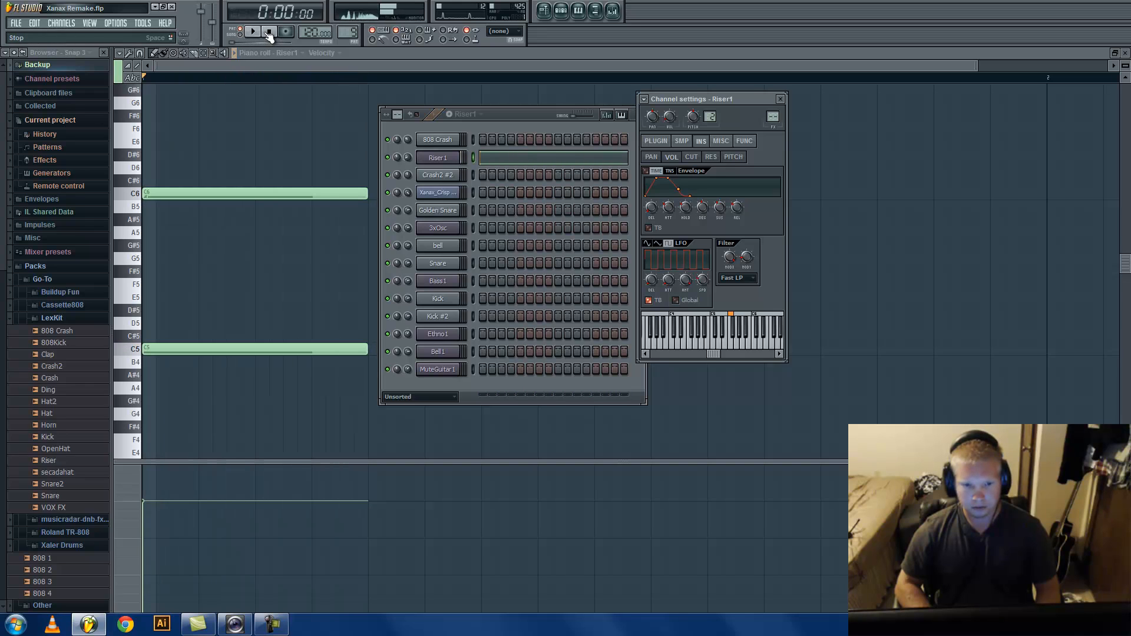
click(268, 32)
- Set the threshold of the W1 Limiter on the mixer's Master track to -8.0 dB and close the limiter
click(612, 11)
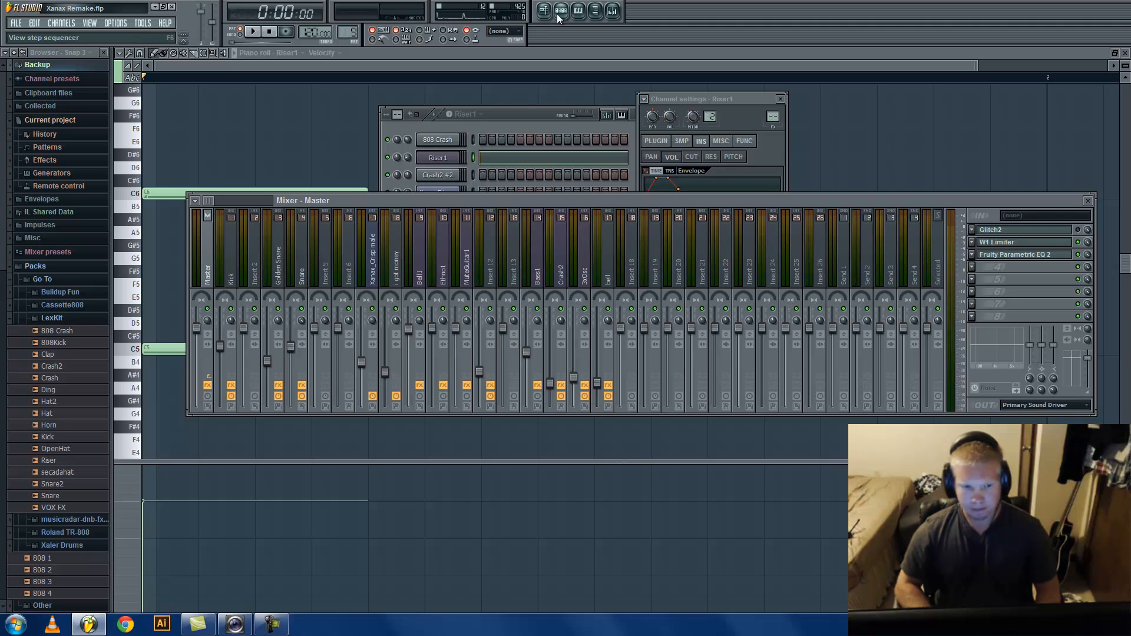
click(1059, 244)
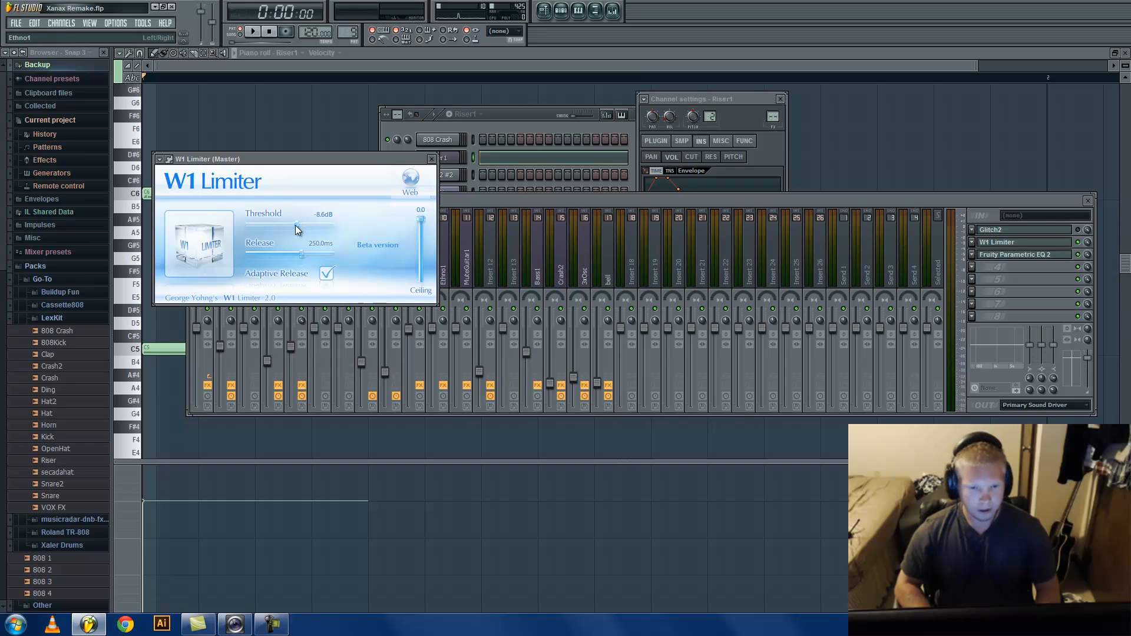
drag(295, 225, 299, 227)
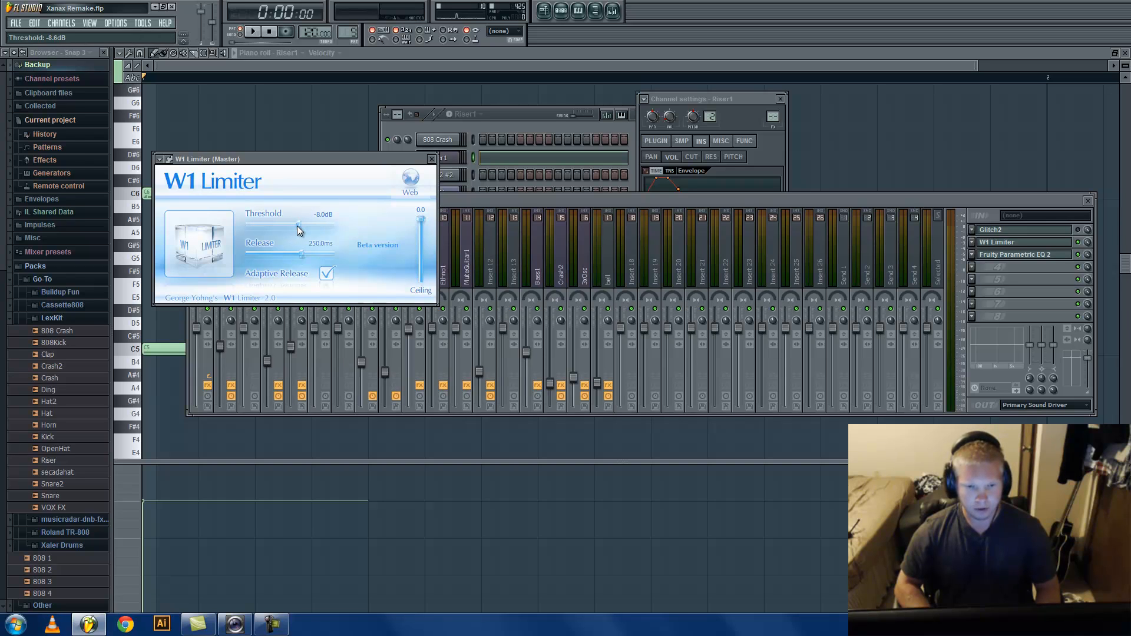
click(432, 159)
- Check the Master track's Fruity Parametric EQ 2 curve and return to the playlist showing the whole arrangement
click(1003, 256)
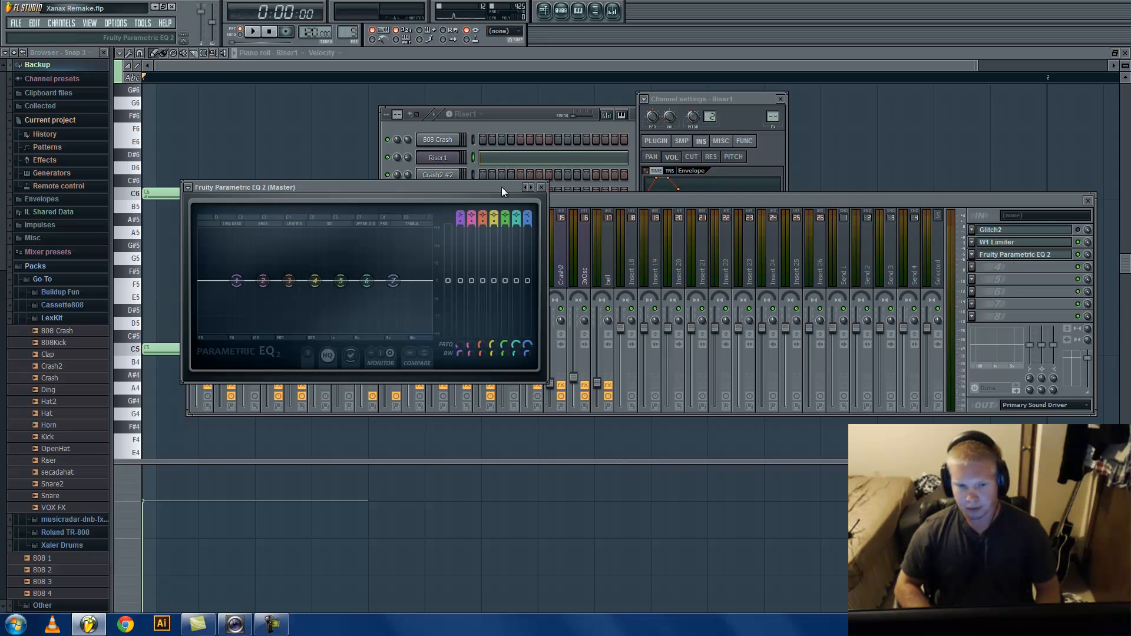
click(540, 187)
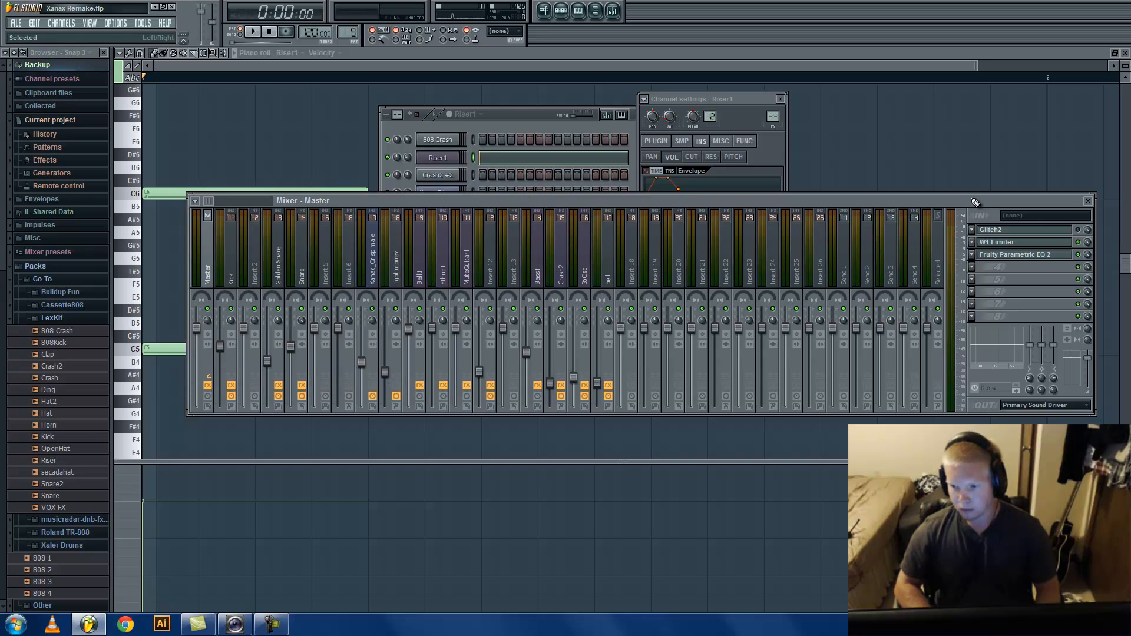
click(542, 11)
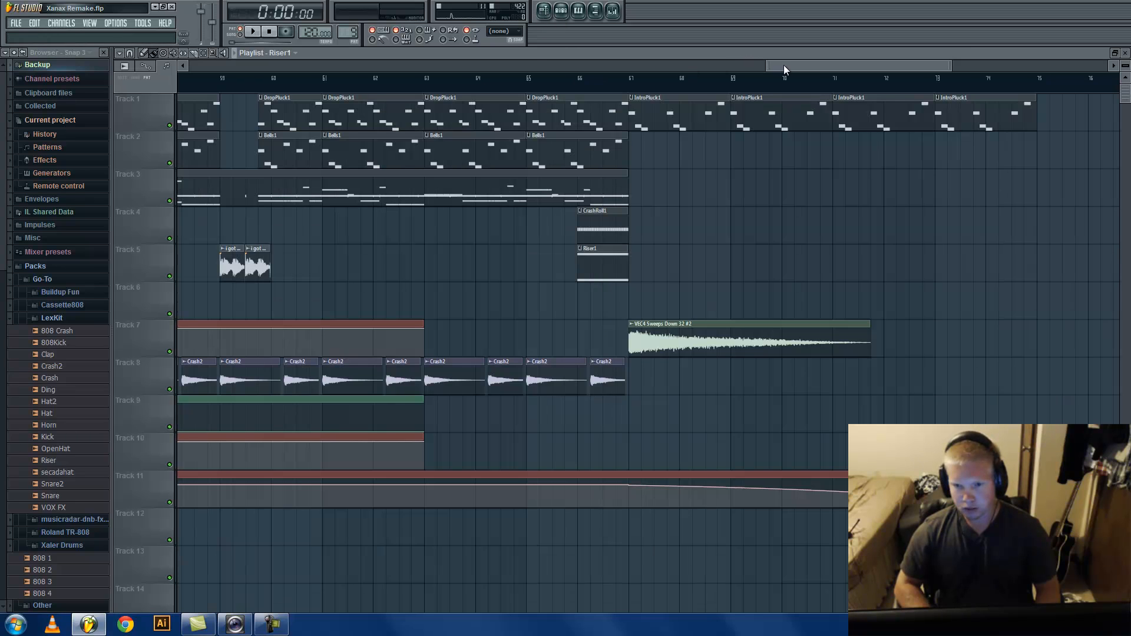
scroll(784, 66, up, 2)
scroll(783, 66, down, 5)
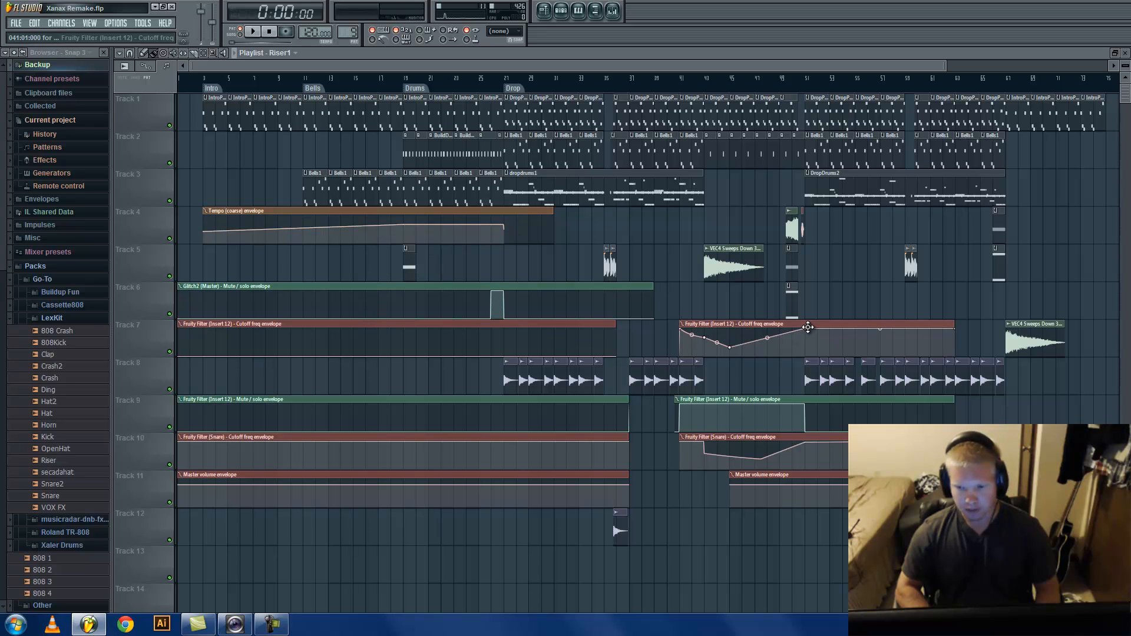
- Examine the resonance and volume envelope settings of the Bass1 channel
click(561, 11)
click(439, 283)
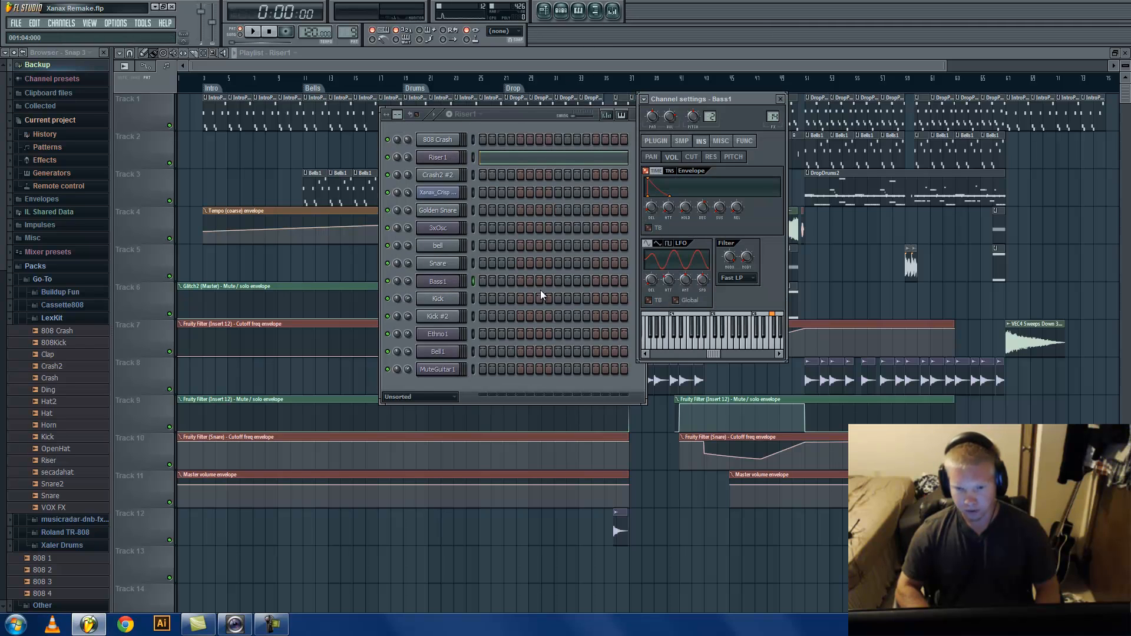
click(714, 157)
click(675, 159)
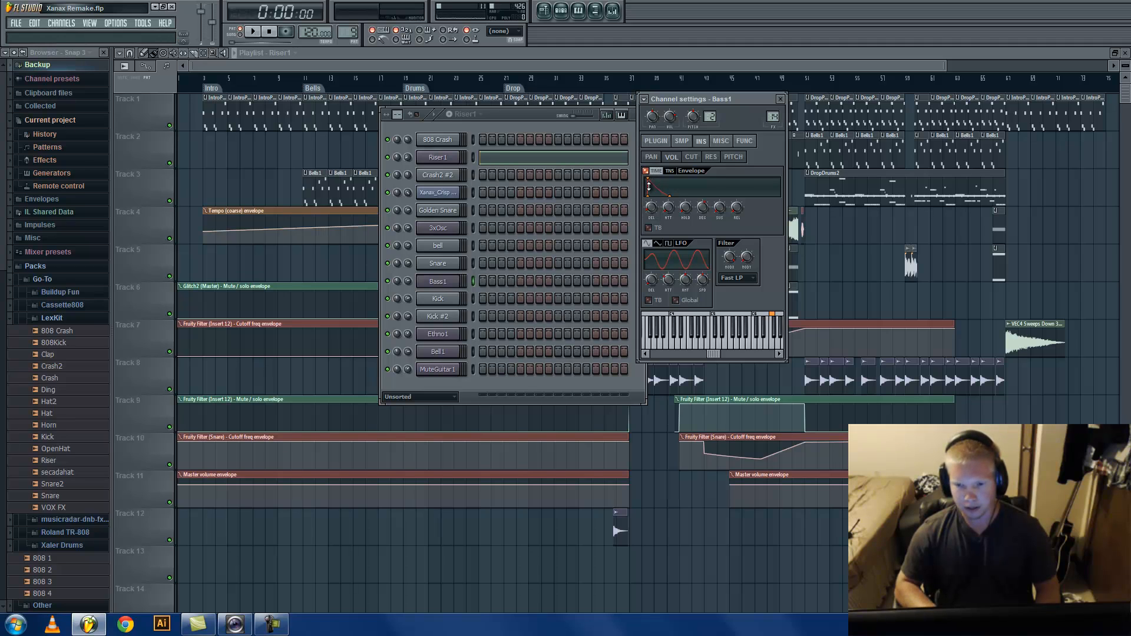
- Examine the effect chain and first Fruity Parametric EQ 2 curve on the Bass1 mixer track, and return to the playlist
click(613, 11)
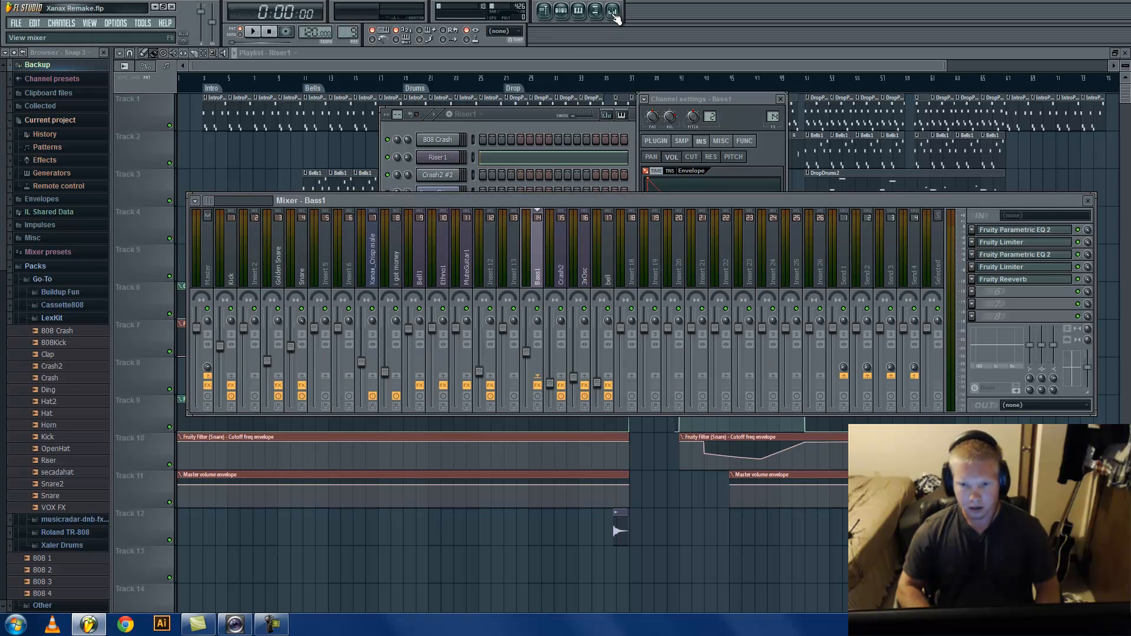
click(1022, 234)
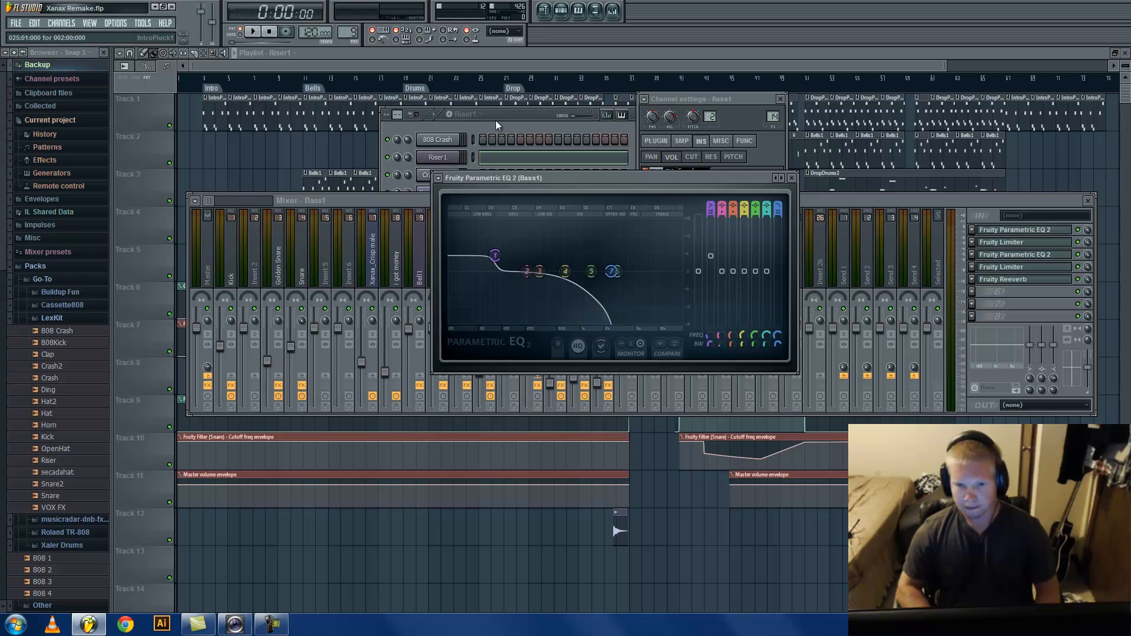
key(F12)
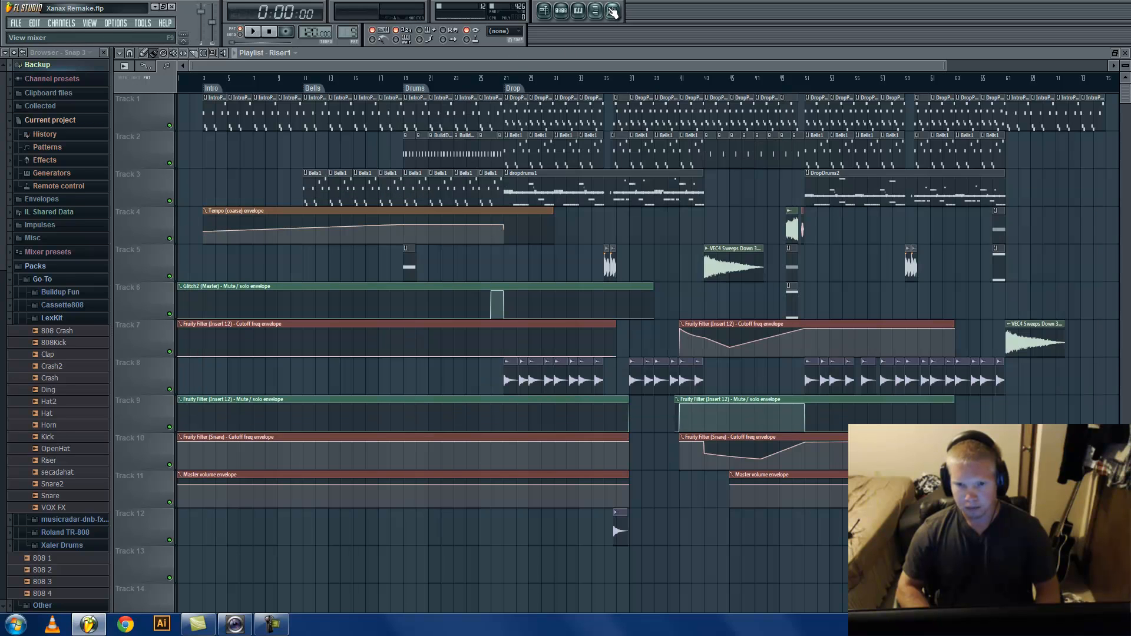